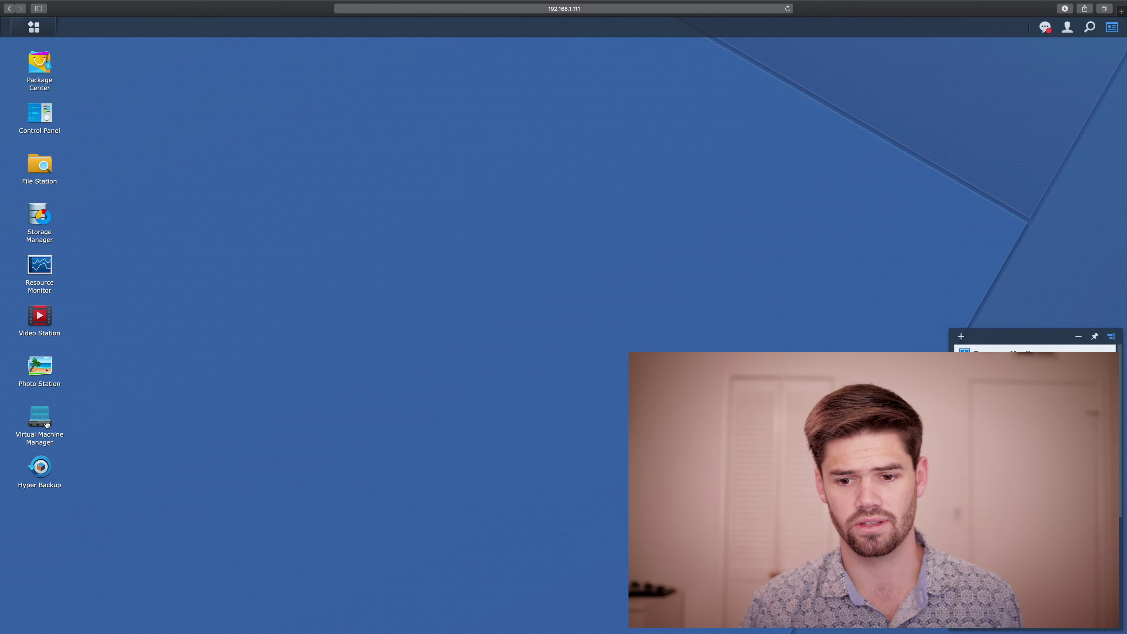
Step: Open Virtual Machine Manager, review the available ISO images, and start creating a new VM
{"action": "left_click", "coordinate": [46, 423]}
{"action": "left_click", "coordinate": [246, 215]}
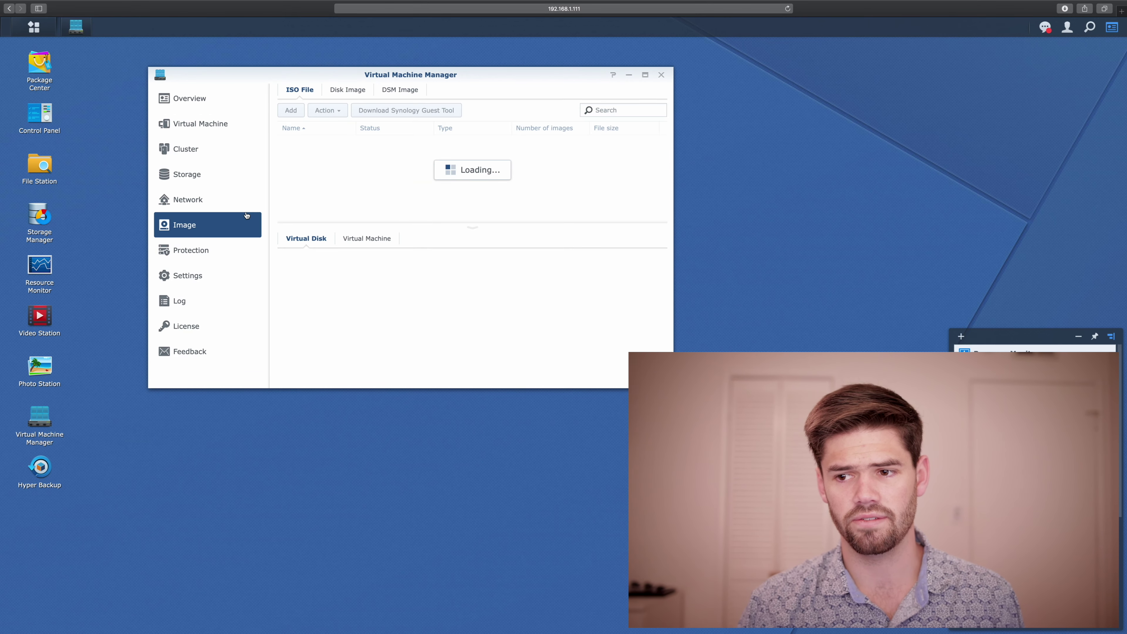
{"action": "scroll", "coordinate": [452, 186], "scroll_direction": "down", "scroll_amount": 1}
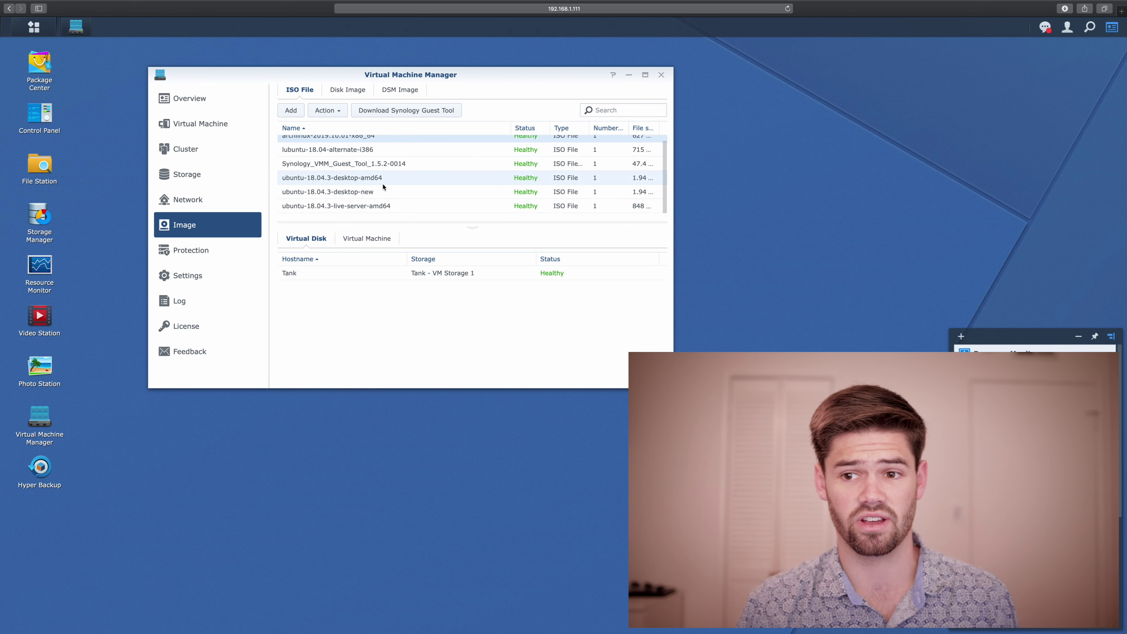
{"action": "left_click", "coordinate": [242, 118]}
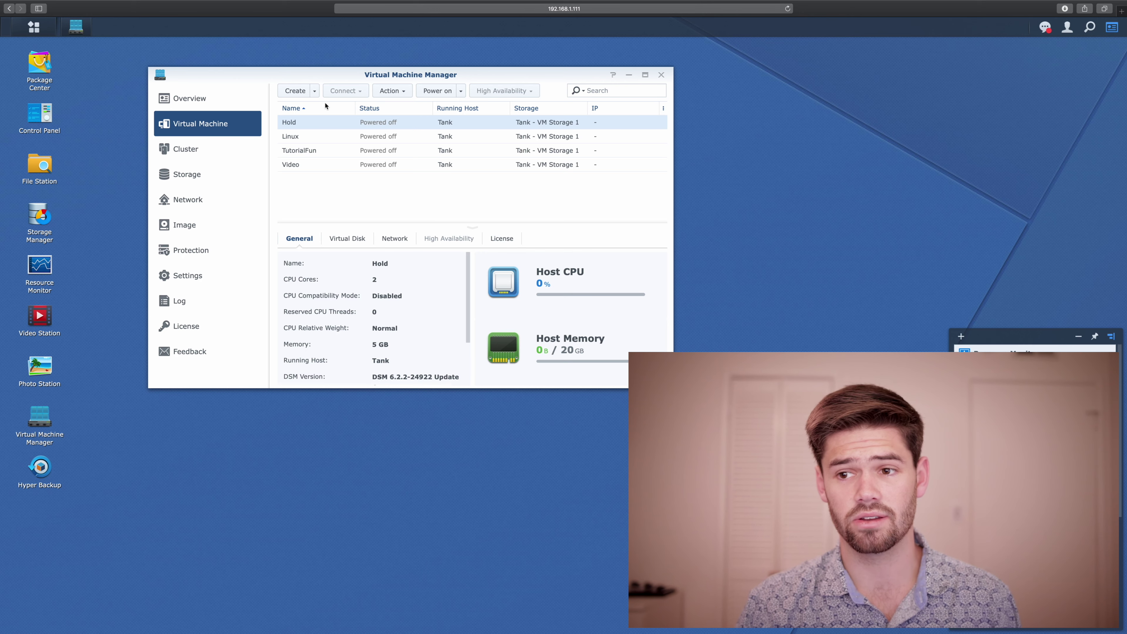
{"action": "left_click", "coordinate": [296, 91]}
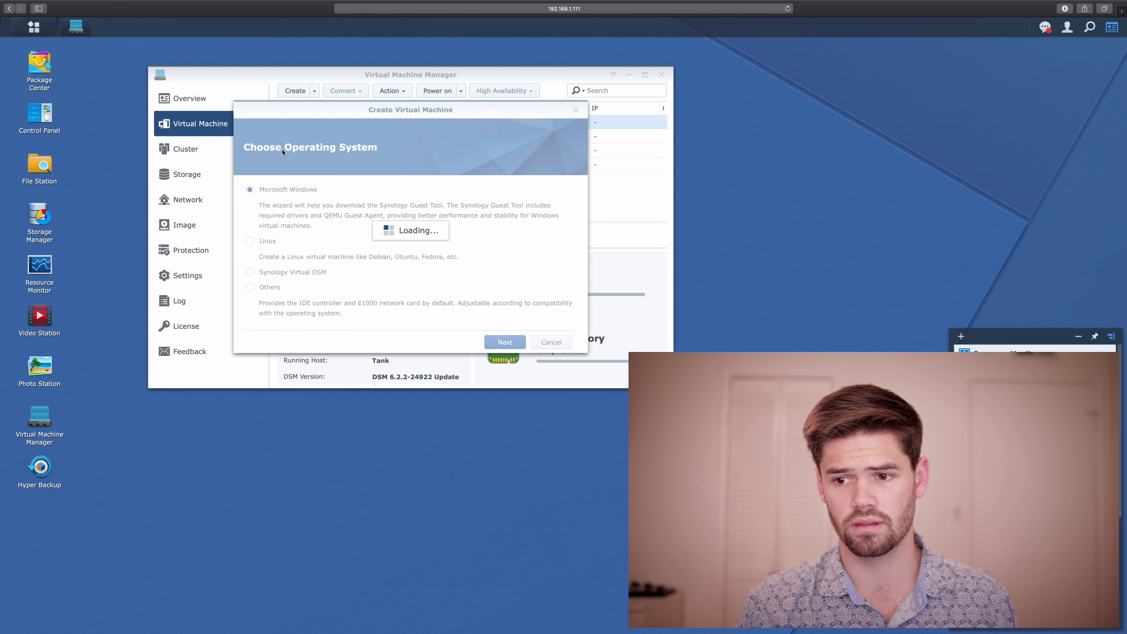
Step: Choose Linux as the guest OS and keep the Tank storage
{"action": "left_click", "coordinate": [269, 240]}
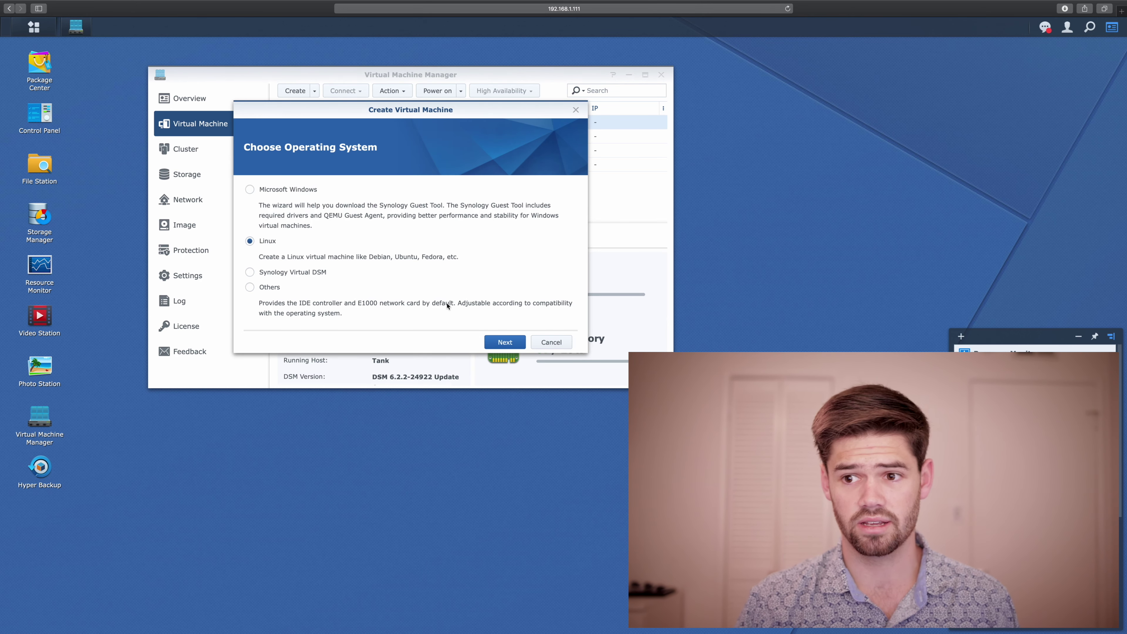
{"action": "left_click", "coordinate": [494, 341]}
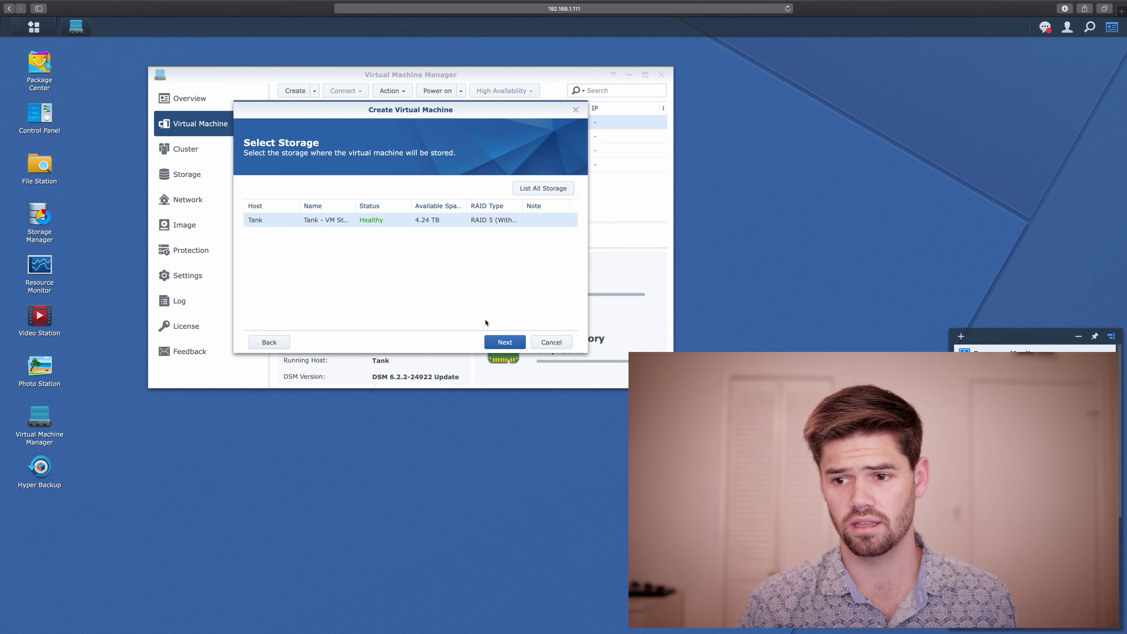
{"action": "left_click", "coordinate": [498, 341]}
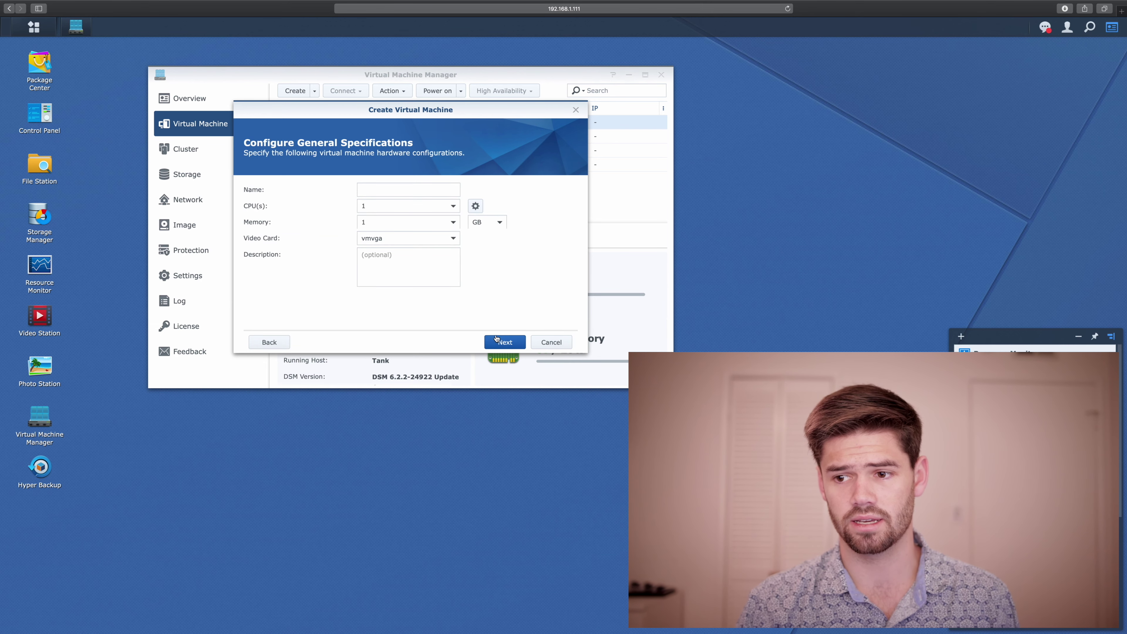
Step: Name the VM Minecraft with 5 GB memory, 2 CPUs, and description 'This is our Minecraft server'
{"action": "left_click", "coordinate": [428, 190]}
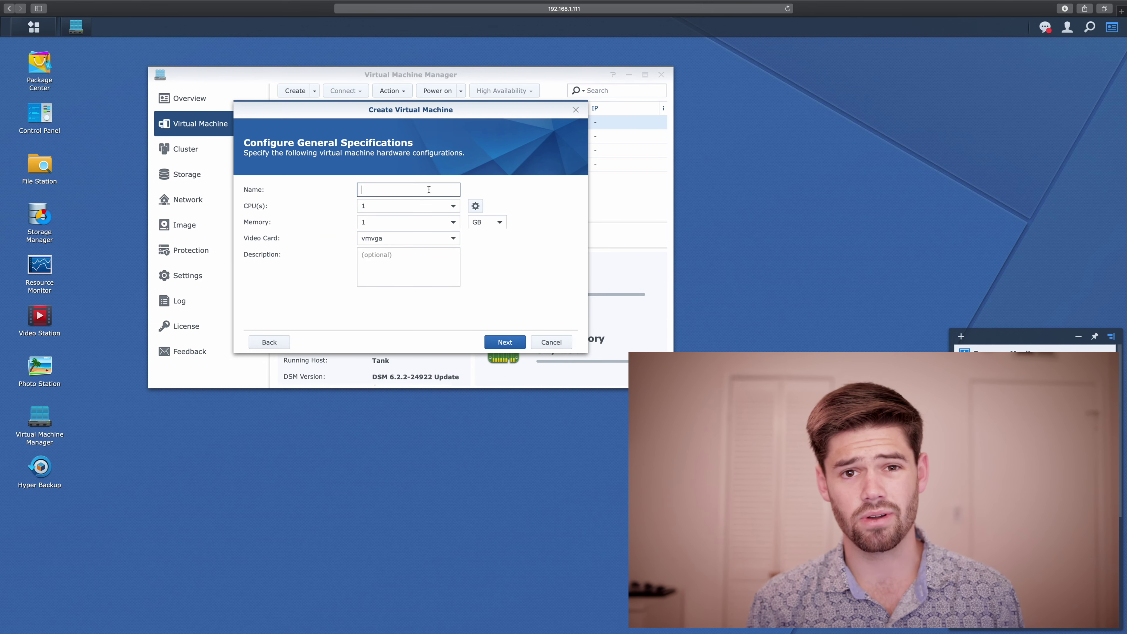
{"action": "type", "text": "Min"}
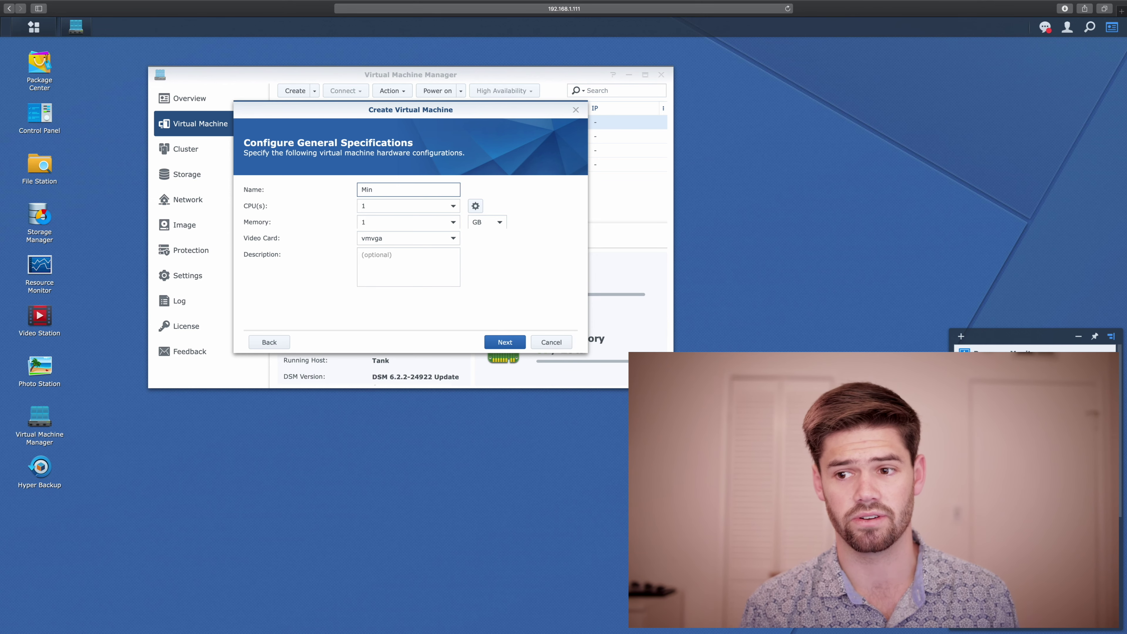
{"action": "type", "text": "ecraft"}
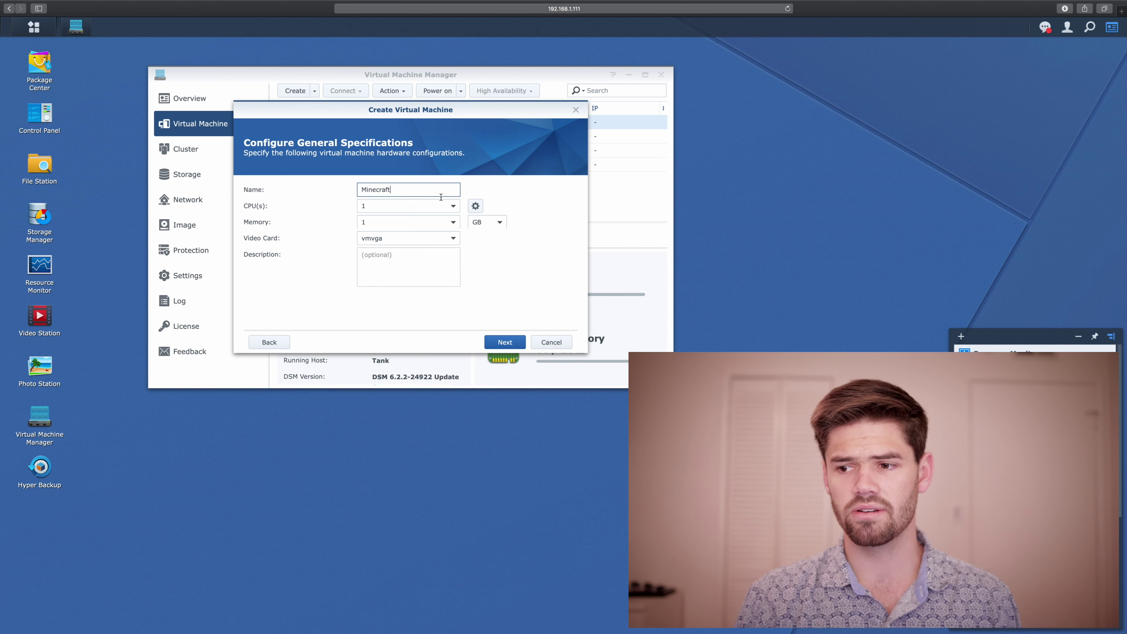
{"action": "left_click", "coordinate": [456, 224]}
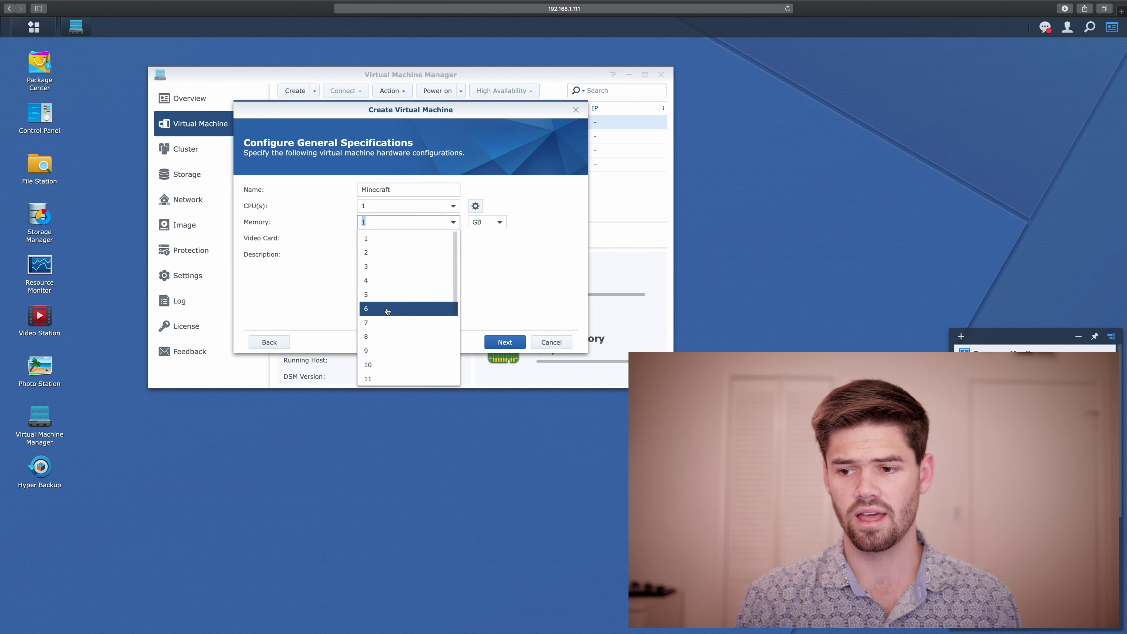
{"action": "left_click", "coordinate": [387, 299]}
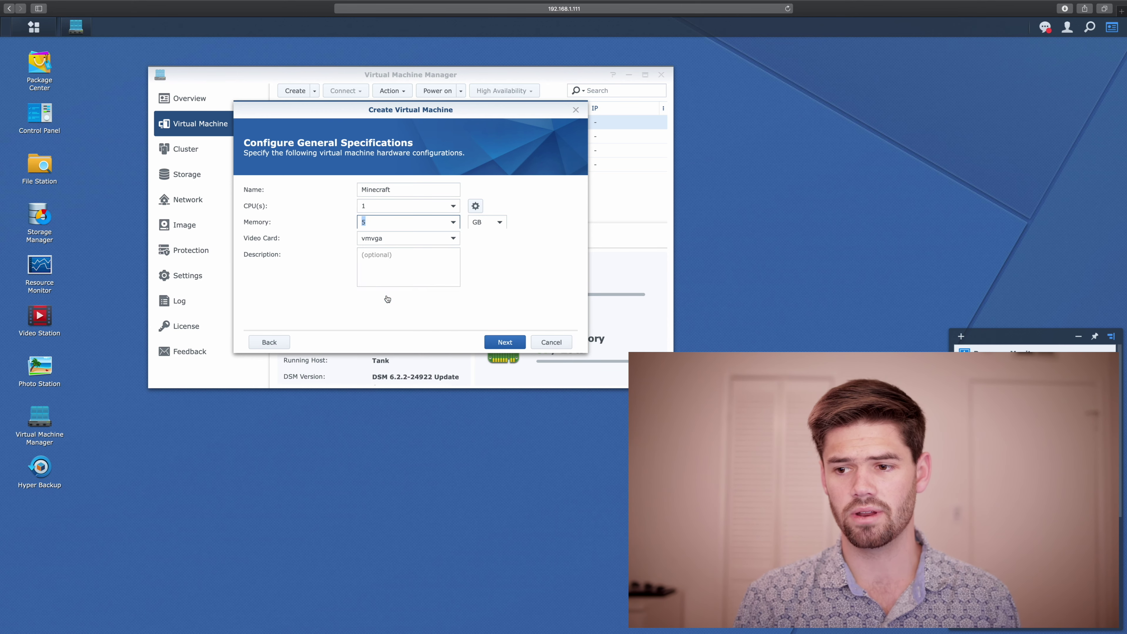
{"action": "left_click", "coordinate": [400, 266]}
{"action": "type", "text": "This is our Minecraft server"}
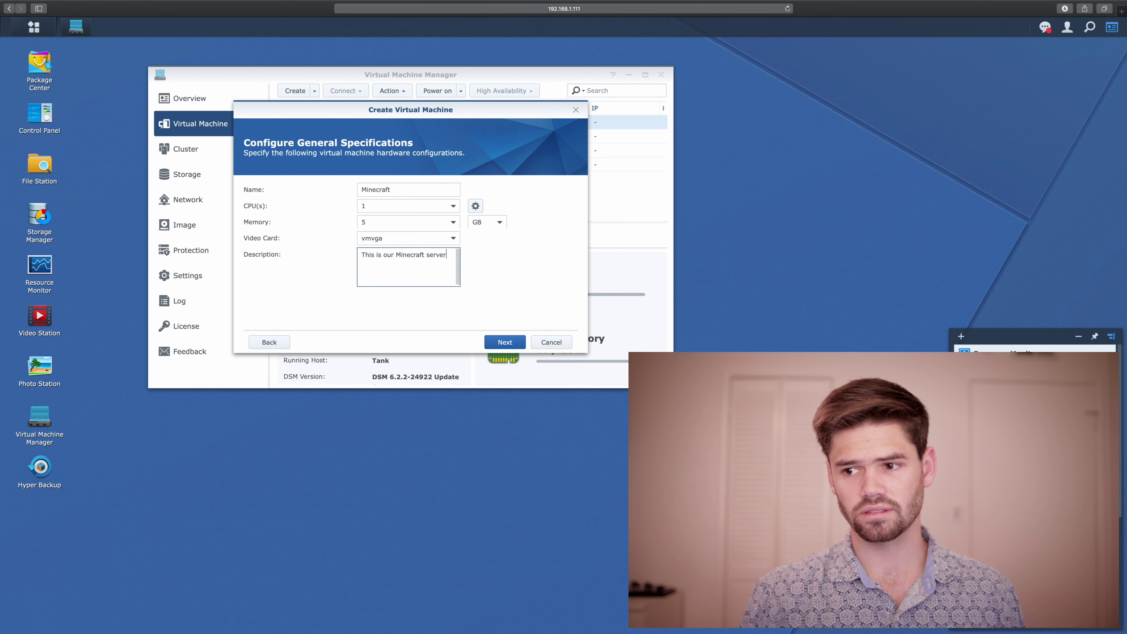
{"action": "left_click", "coordinate": [479, 262]}
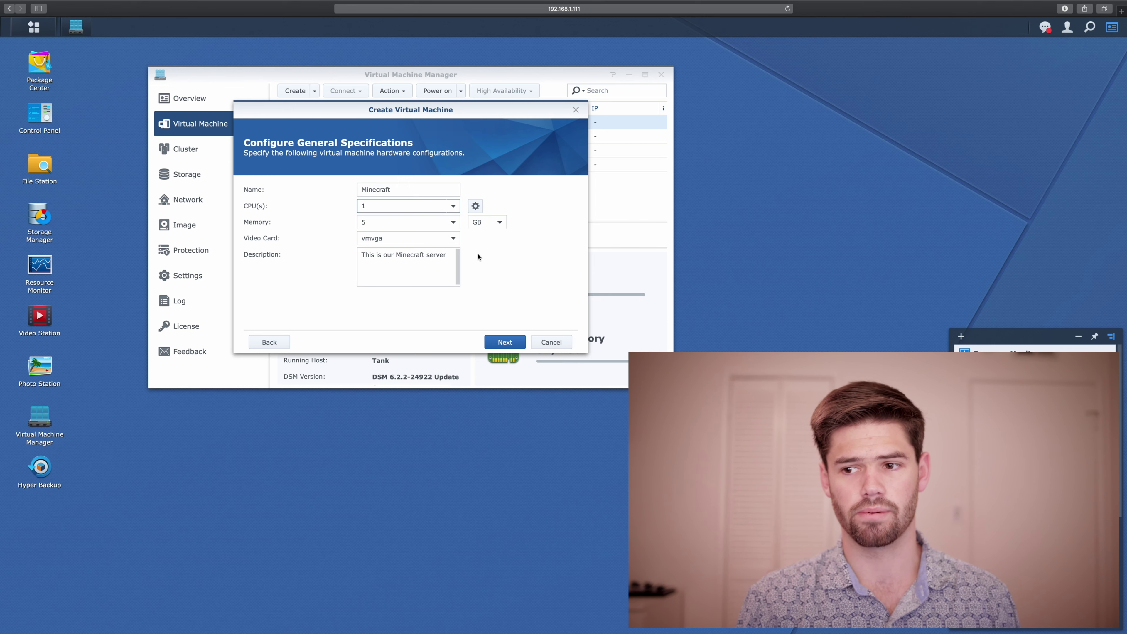
{"action": "left_click", "coordinate": [453, 206]}
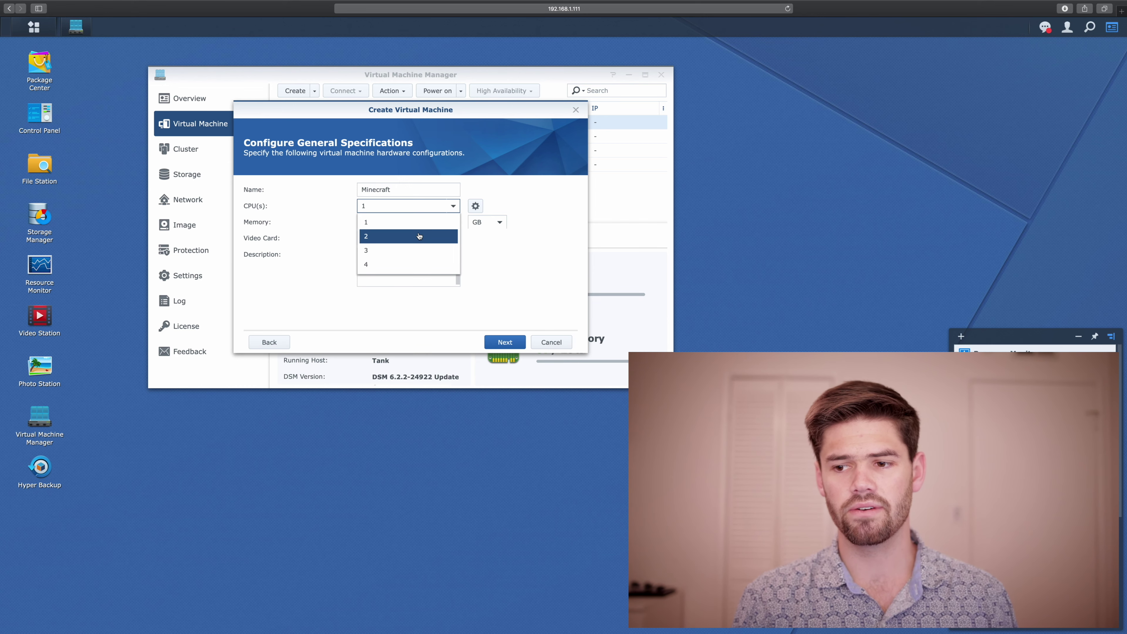
{"action": "left_click", "coordinate": [449, 236]}
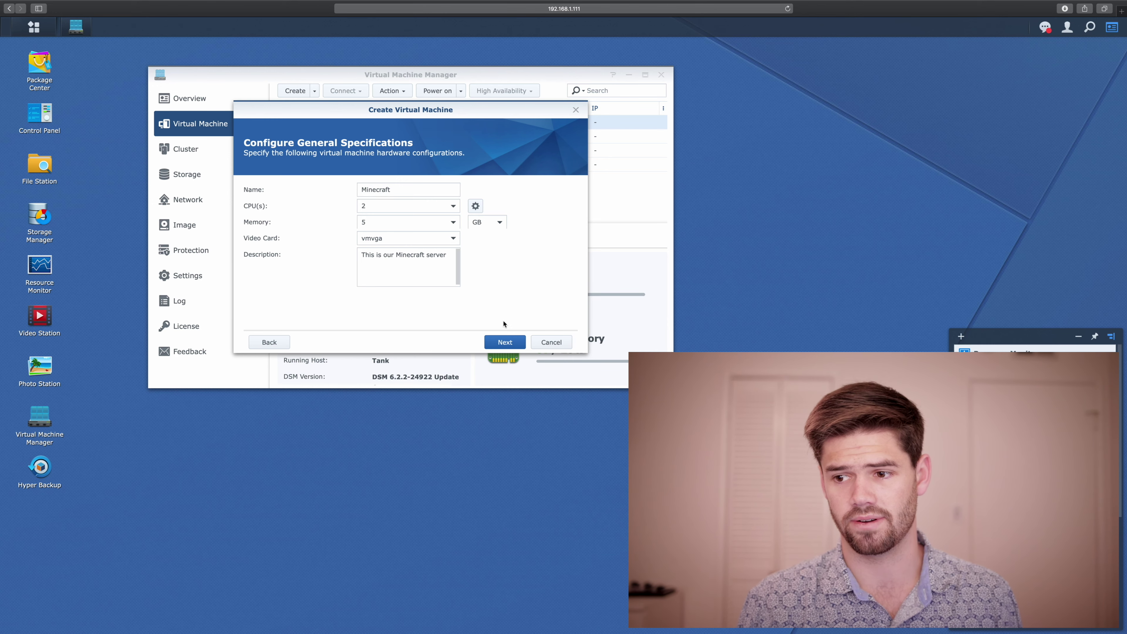
{"action": "left_click", "coordinate": [493, 346]}
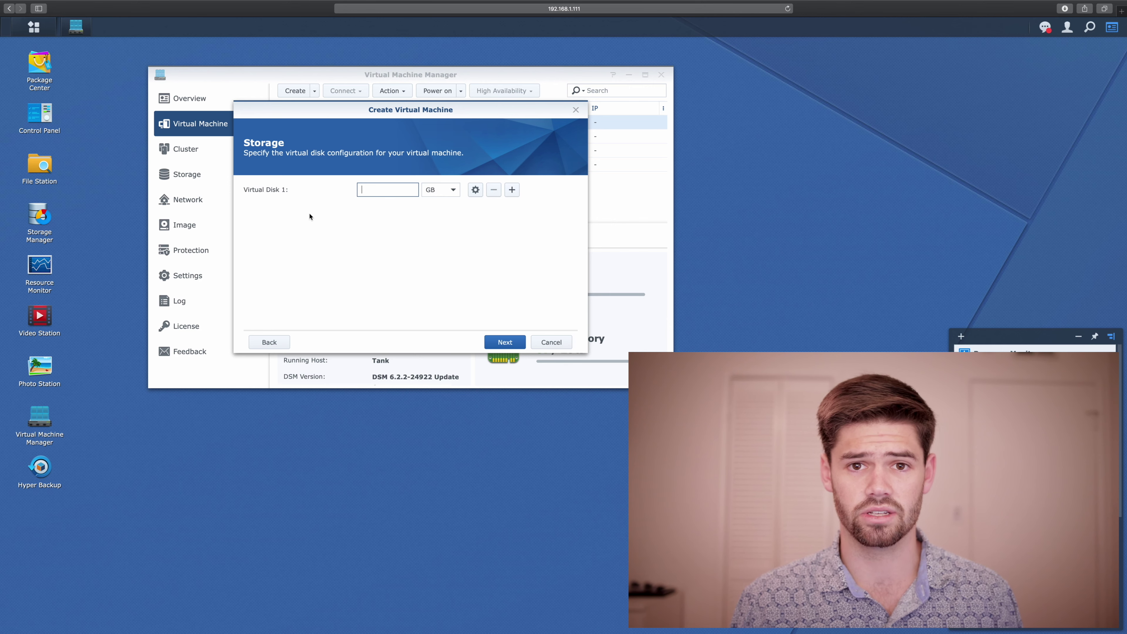
Step: Give Virtual Disk 1 100 GB and keep the Default VM Network
{"action": "type", "text": "100"}
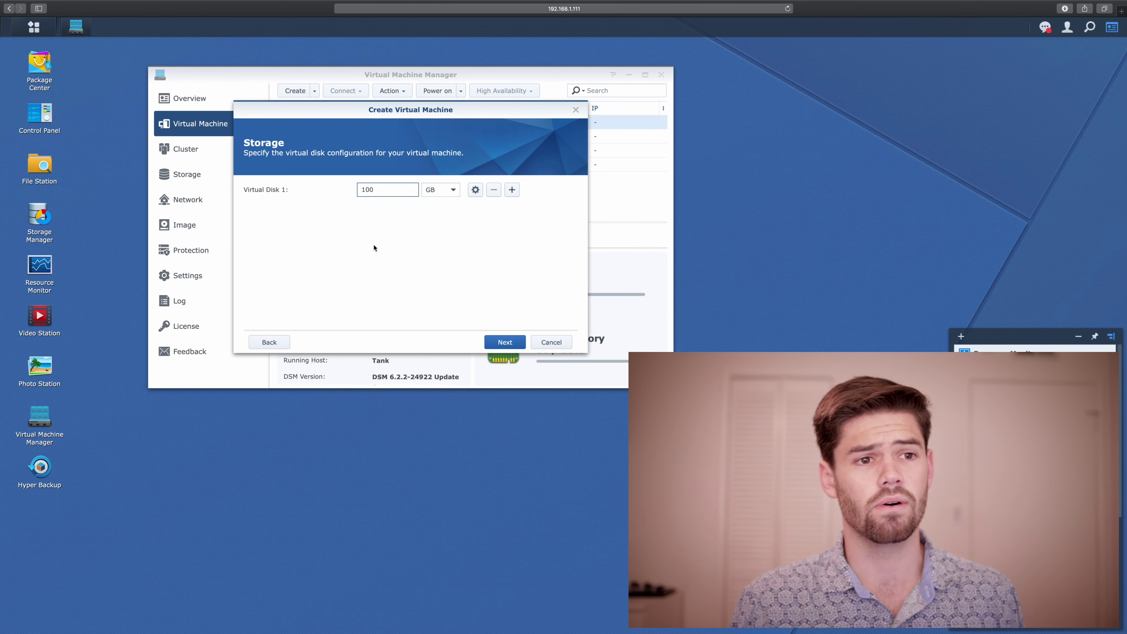
{"action": "left_click", "coordinate": [507, 342]}
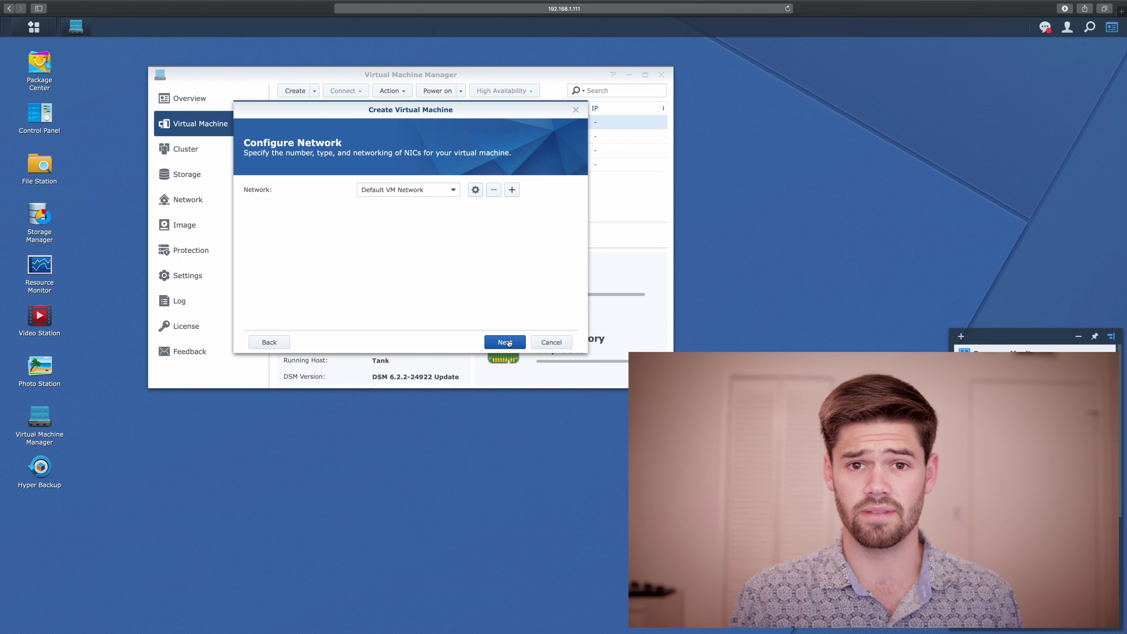
{"action": "left_click", "coordinate": [506, 342]}
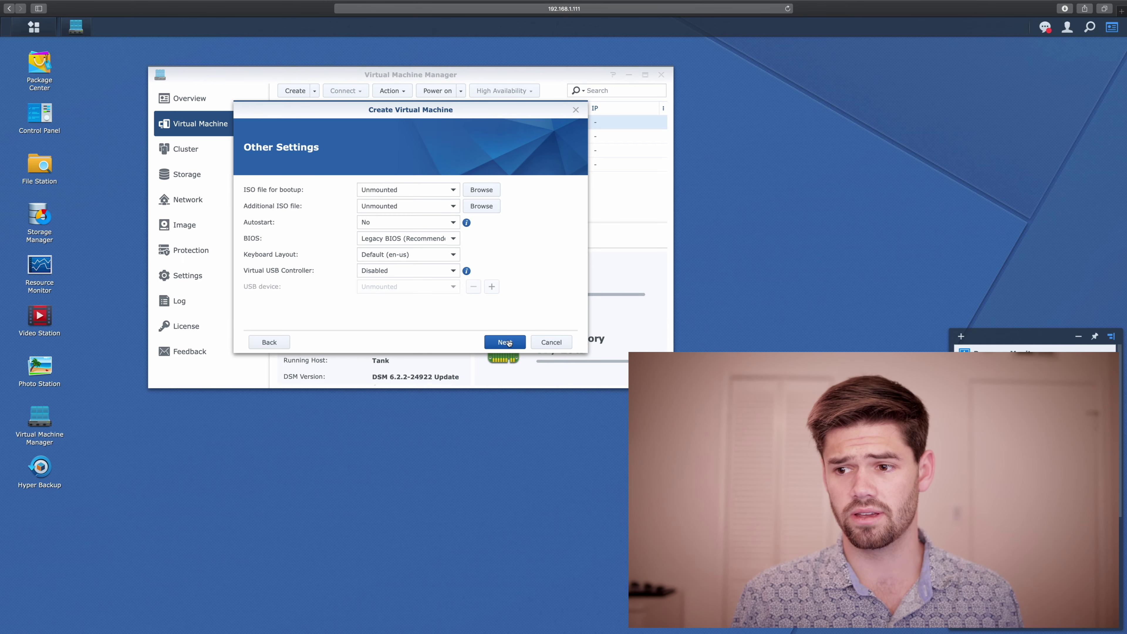
Step: Boot from the ubuntu-18.04.3-live-server-amd64 ISO and set Autostart to Yes
{"action": "left_click", "coordinate": [469, 189]}
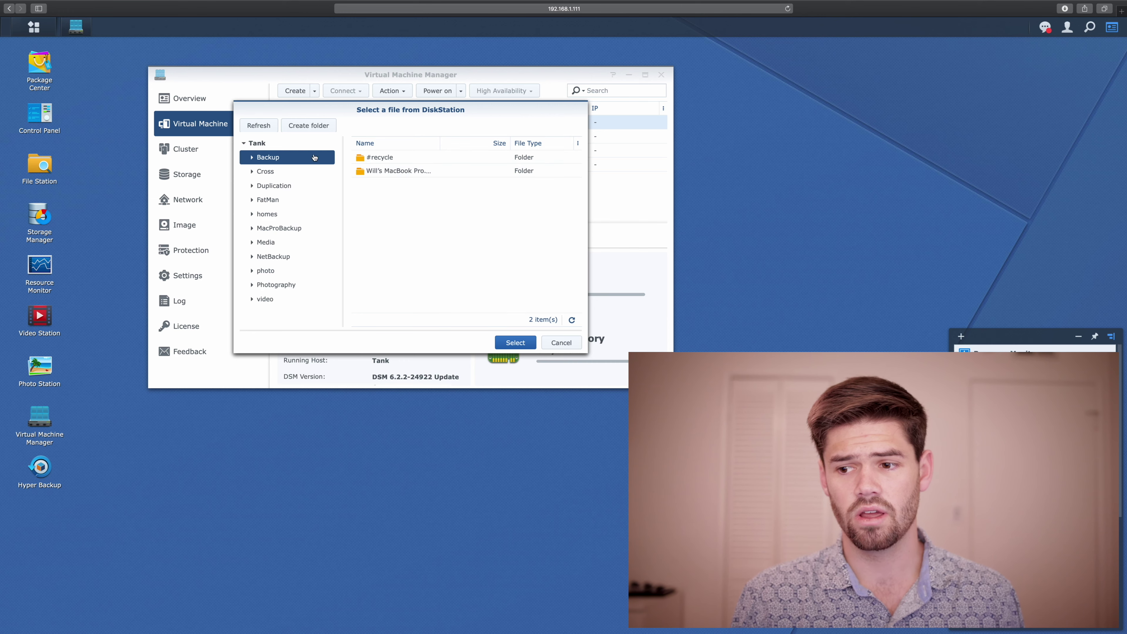
{"action": "left_click", "coordinate": [560, 342]}
{"action": "left_click", "coordinate": [422, 192]}
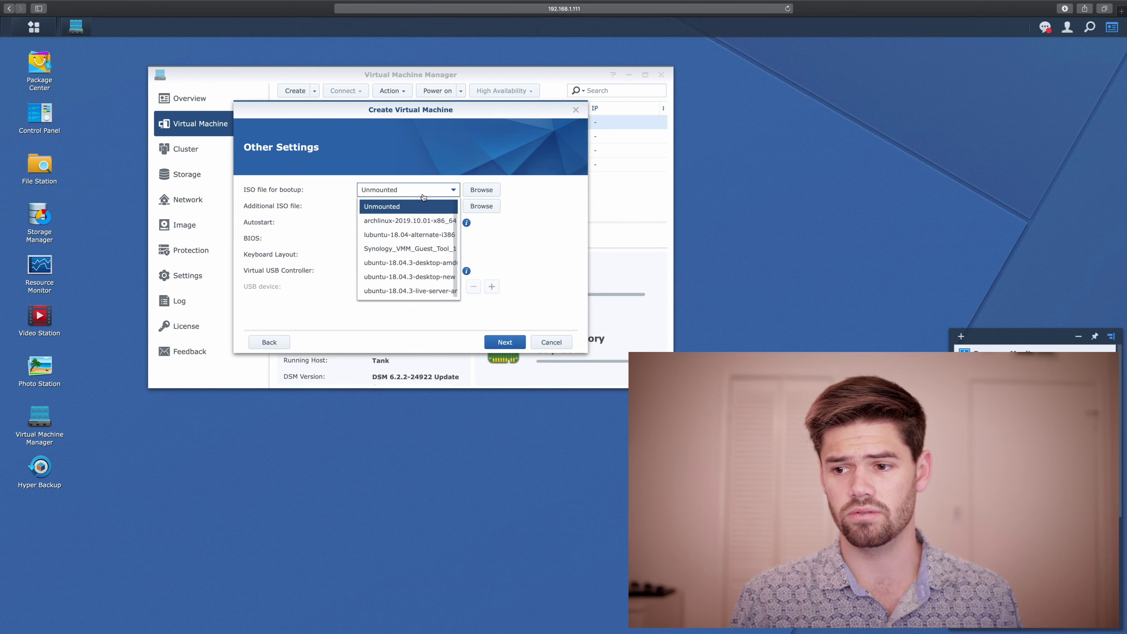
{"action": "key", "text": "Escape"}
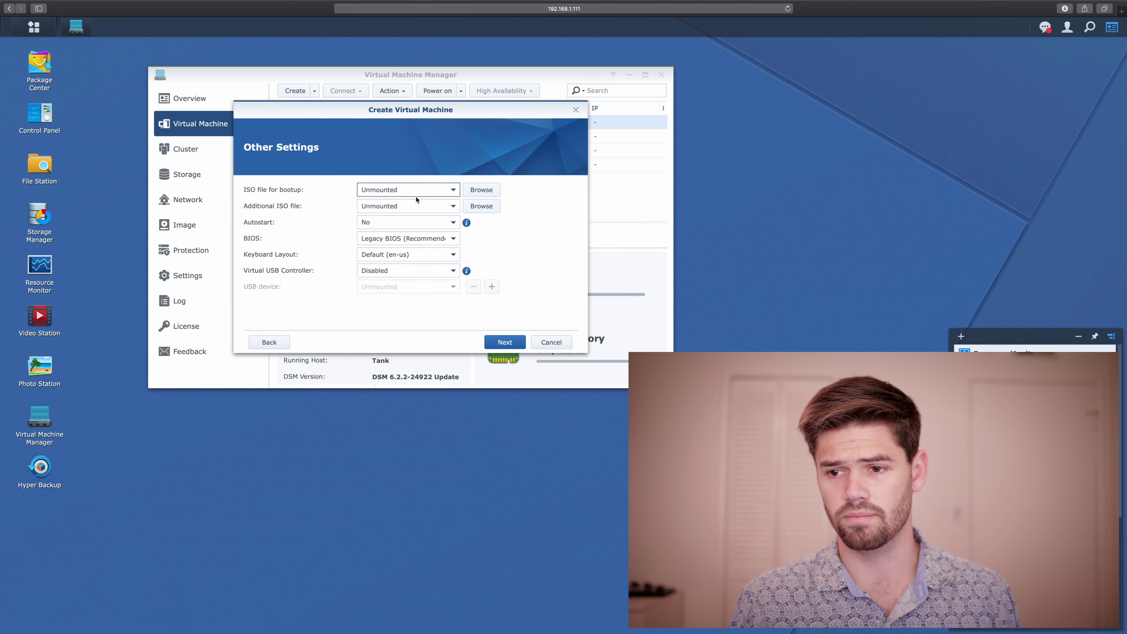
{"action": "left_click", "coordinate": [415, 192]}
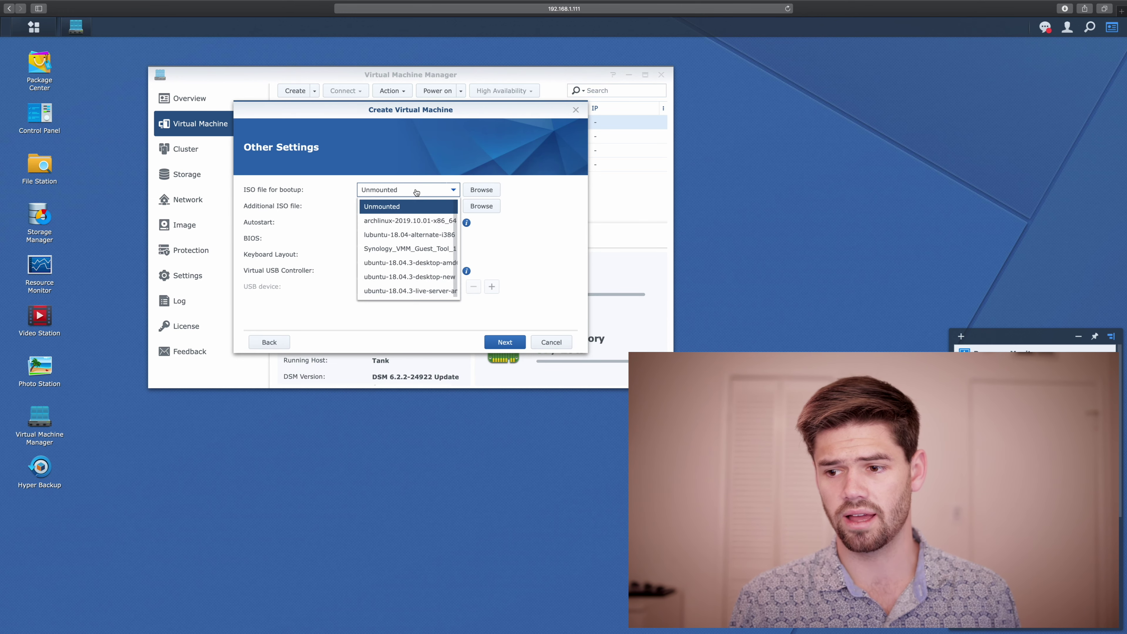
{"action": "left_click", "coordinate": [433, 294]}
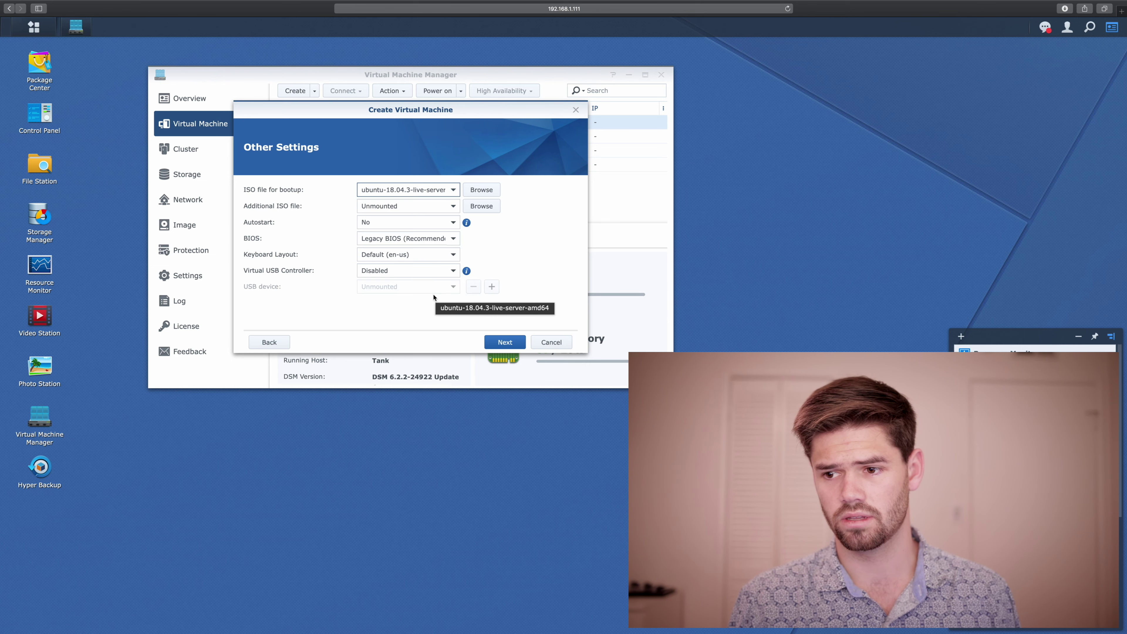
{"action": "left_click", "coordinate": [409, 222]}
{"action": "left_click", "coordinate": [400, 240]}
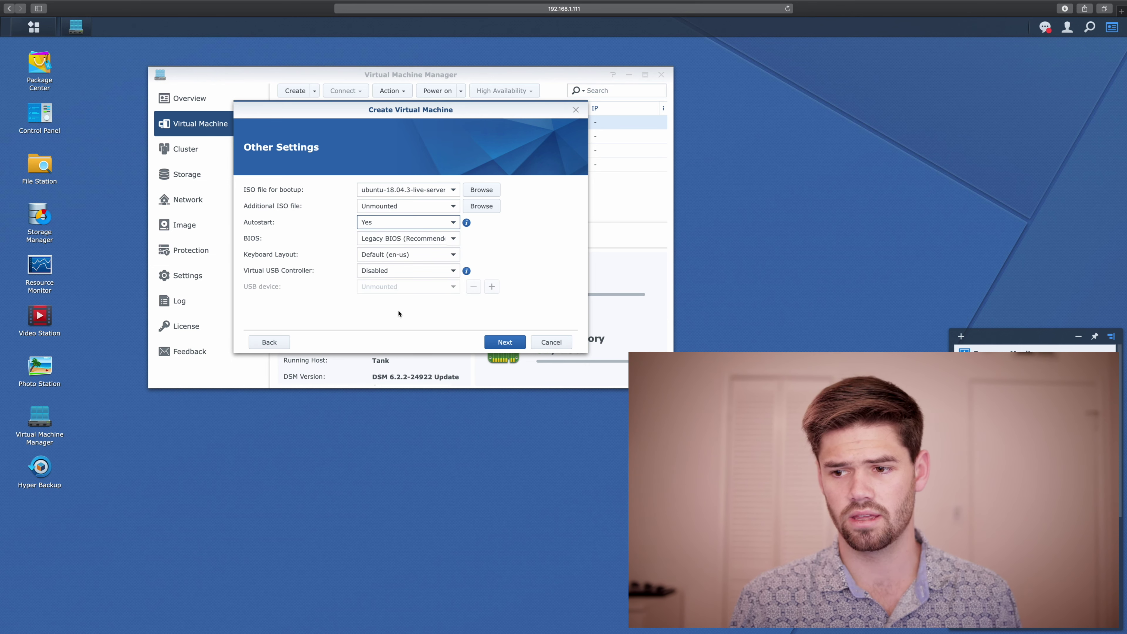
{"action": "left_click", "coordinate": [498, 342]}
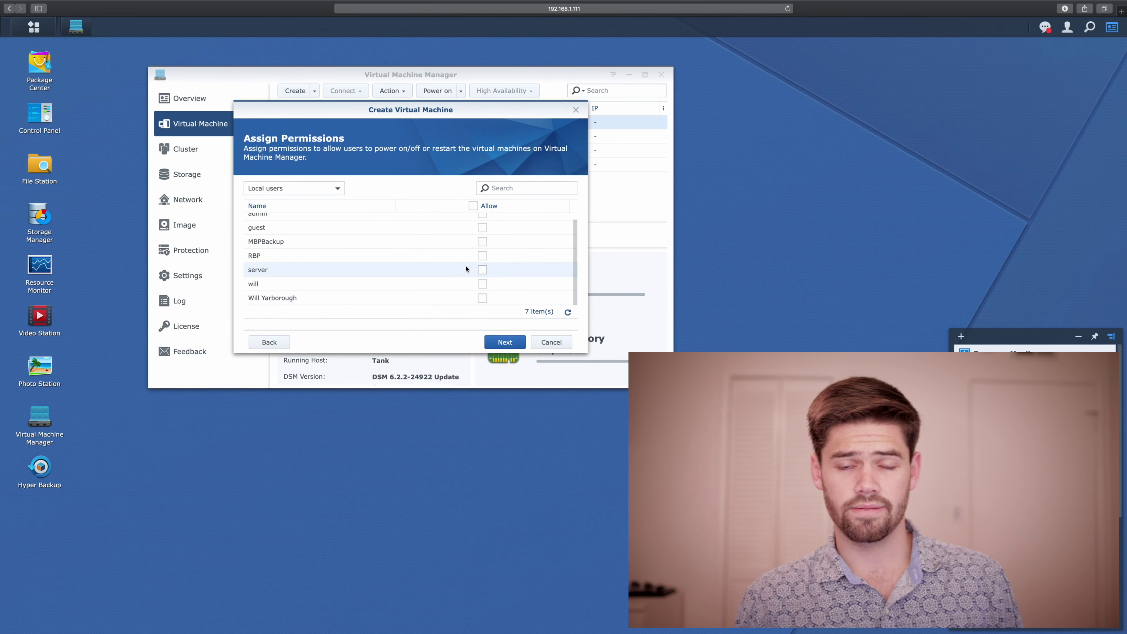
Step: Grant two local users permission to control the VM
{"action": "left_click", "coordinate": [482, 284]}
{"action": "left_click", "coordinate": [482, 298]}
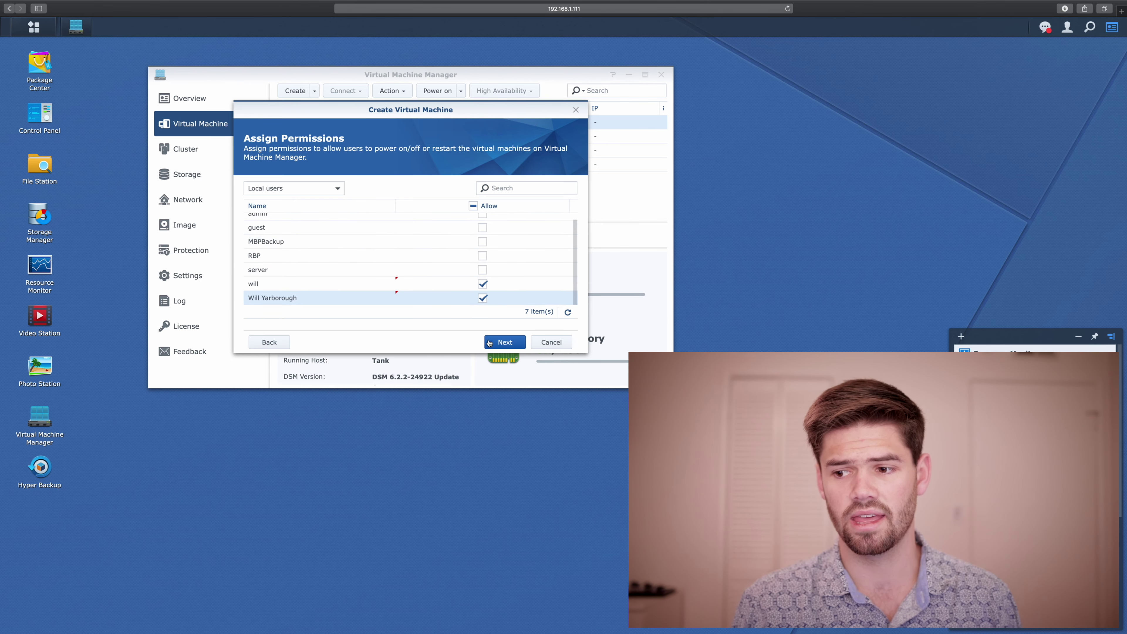
{"action": "left_click", "coordinate": [504, 341]}
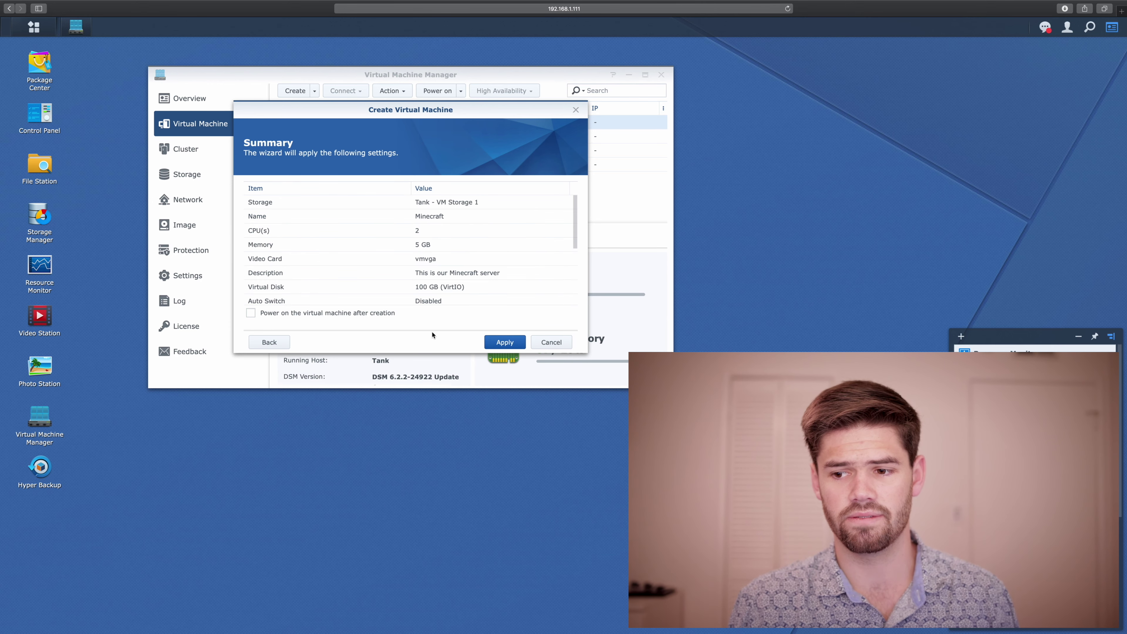
Step: Enable powering on after creation and create the Minecraft VM
{"action": "left_click", "coordinate": [353, 311]}
{"action": "scroll", "coordinate": [486, 289], "scroll_direction": "down", "scroll_amount": 5}
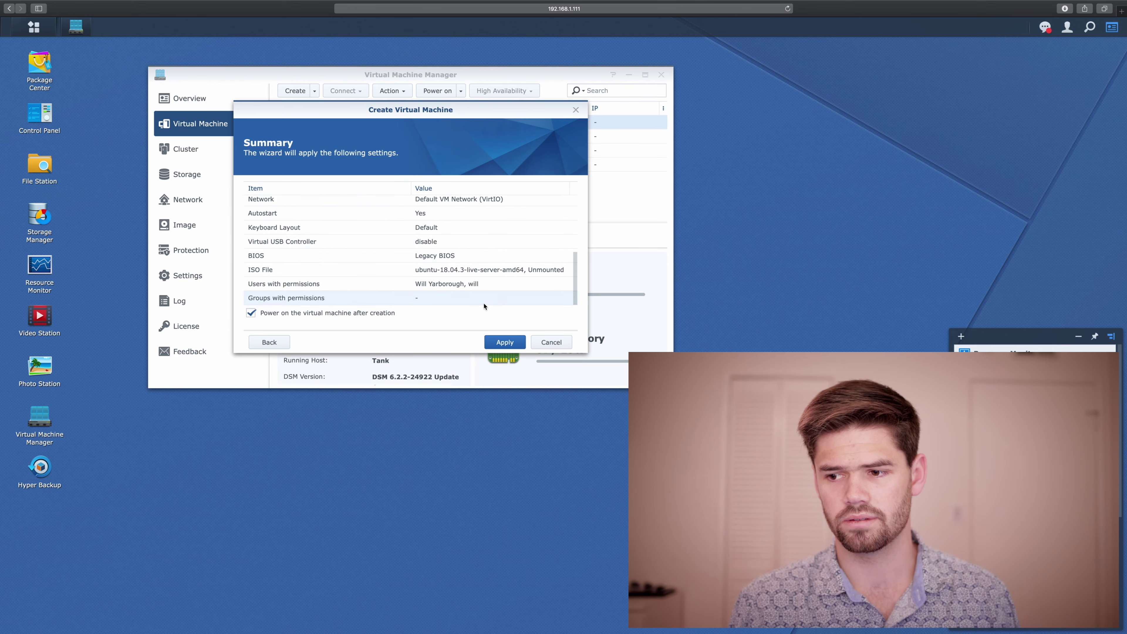
{"action": "left_click", "coordinate": [498, 339]}
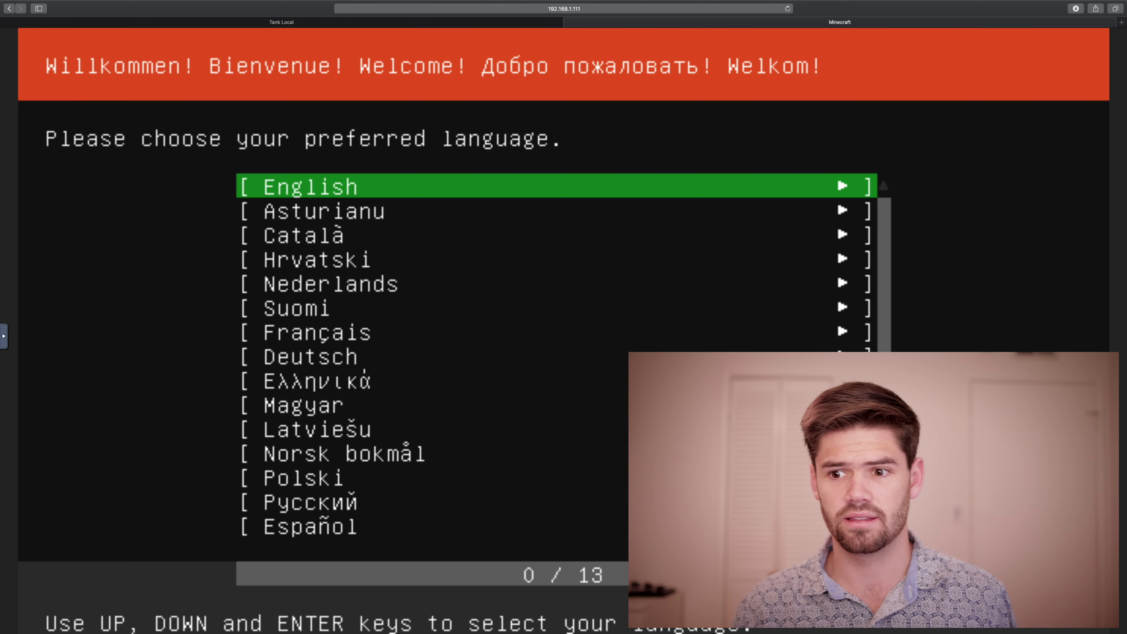
Step: Choose English, accept the keyboard layout, and open the ens3 interface's IPv4 settings
{"action": "key", "text": "Return"}
{"action": "key", "text": "Return"}
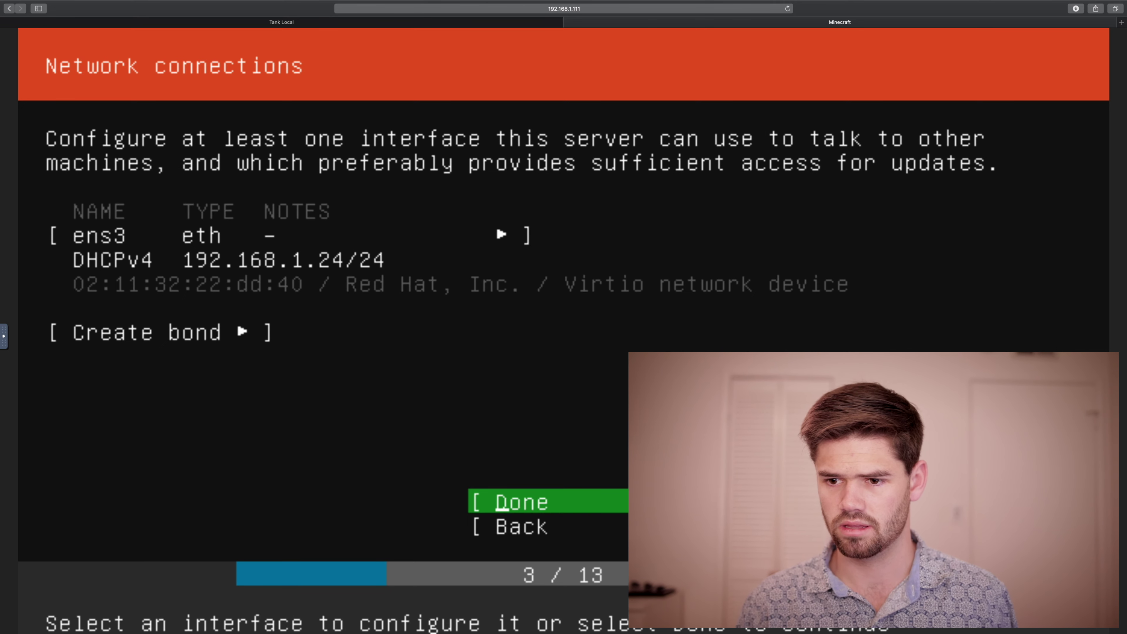
{"action": "key", "text": "Up"}
{"action": "key", "text": "Up"}
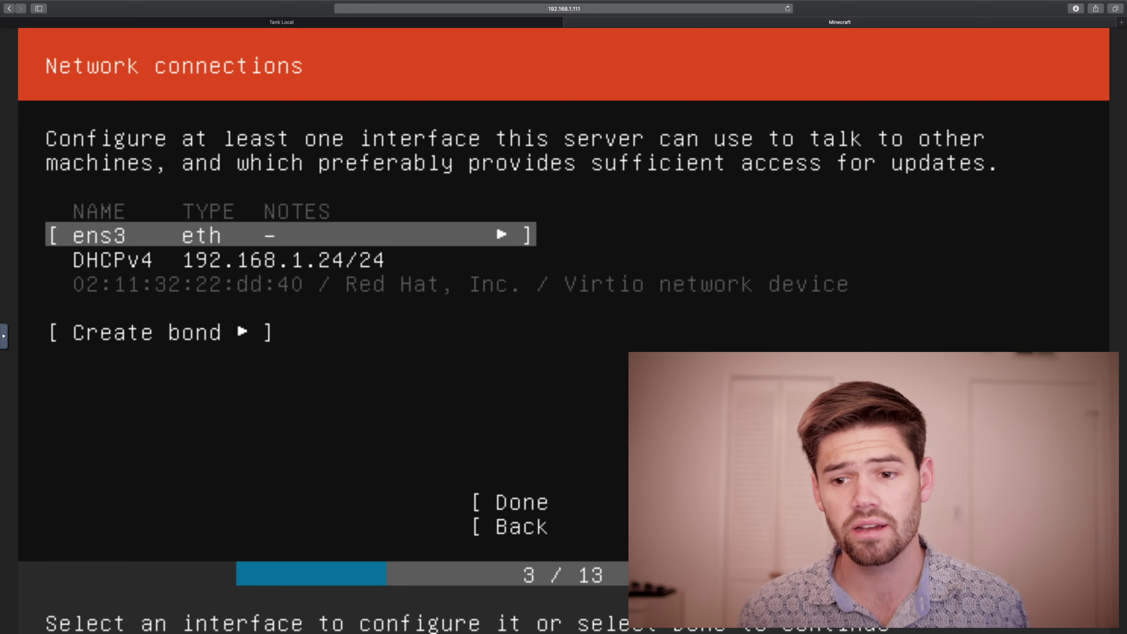
{"action": "key", "text": "Down"}
{"action": "key", "text": "Up"}
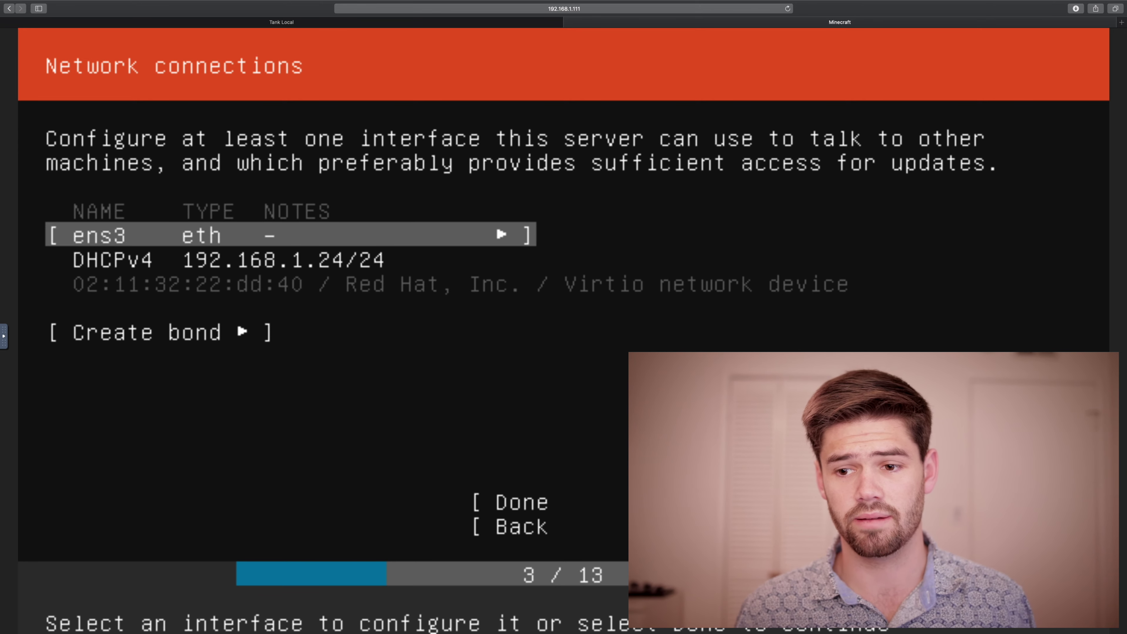
{"action": "key", "text": "Return"}
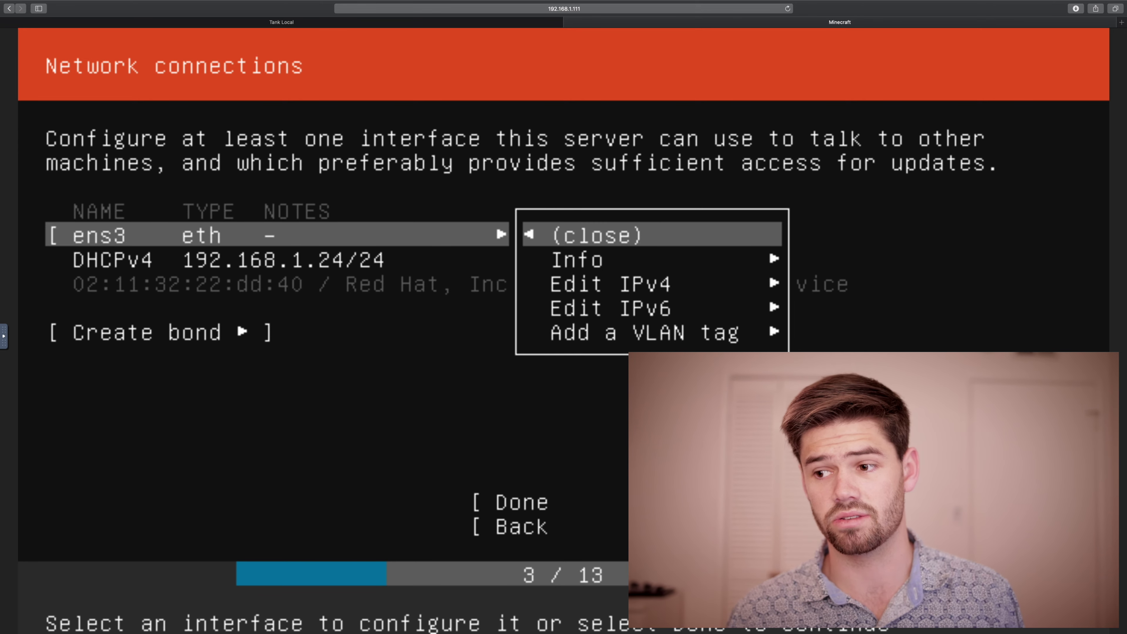
{"action": "key", "text": "Down"}
{"action": "key", "text": "Down"}
{"action": "key", "text": "Return"}
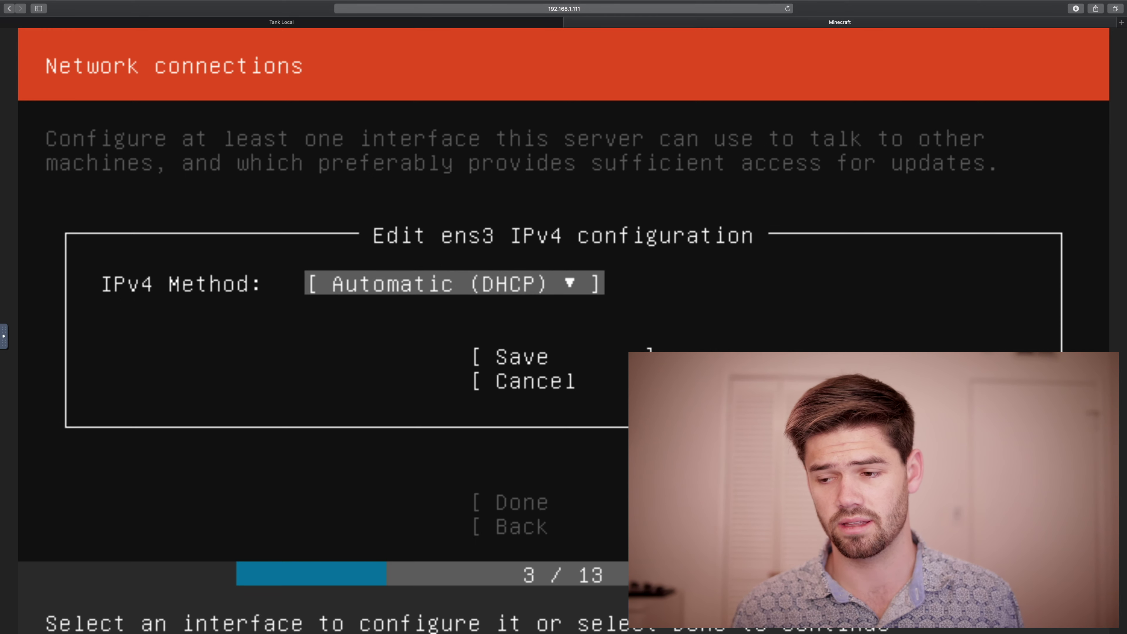
Step: Switch ens3 to manual IPv4 with address 192.168.1.150 and gateway 192.168.1.1
{"action": "key", "text": "Return"}
{"action": "key", "text": "Down"}
{"action": "key", "text": "Return"}
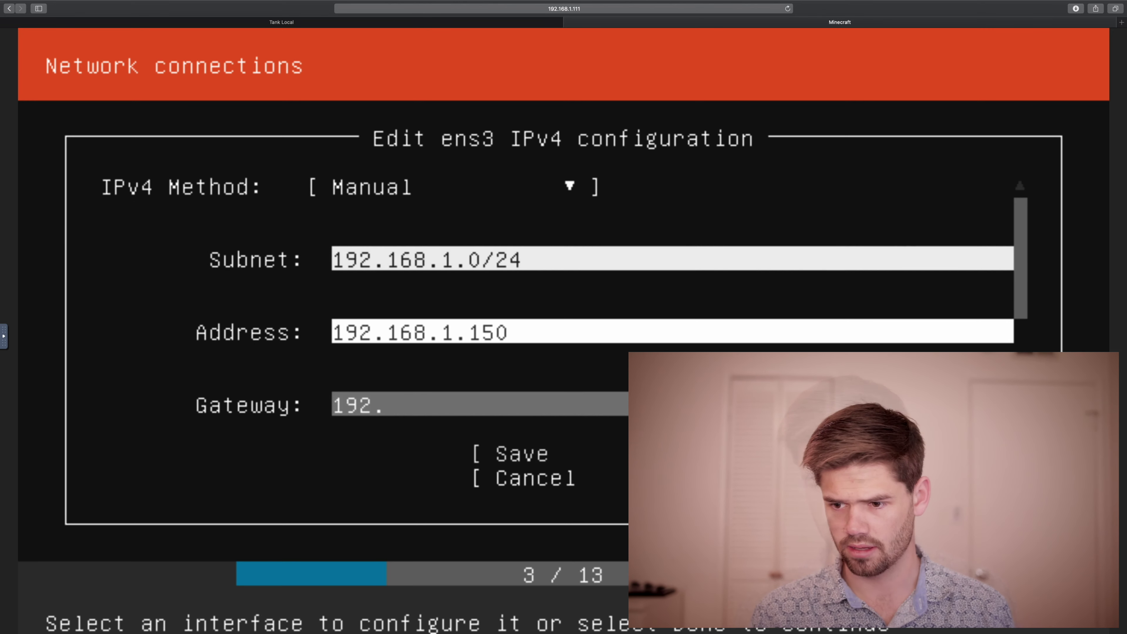
{"action": "type", "text": "168.2"}
{"action": "key", "text": "BackSpace"}
{"action": "type", "text": "1.1"}
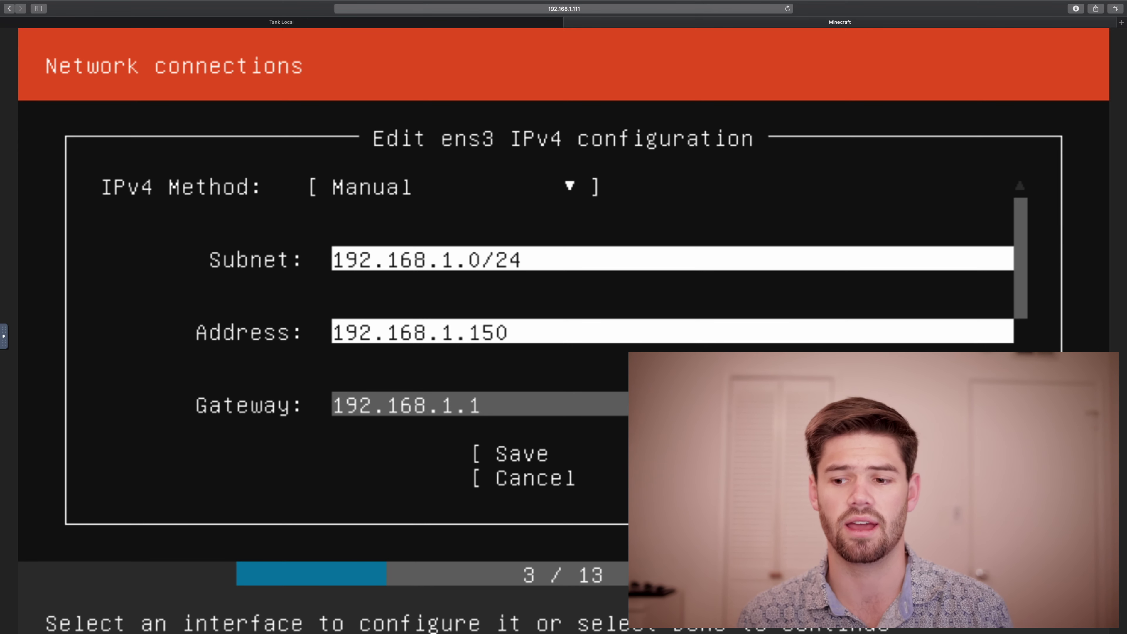
Step: Add name servers 8.8.8.8 and 192.168.1.1, save, and keep the default proxy and mirror
{"action": "key", "text": "Tab"}
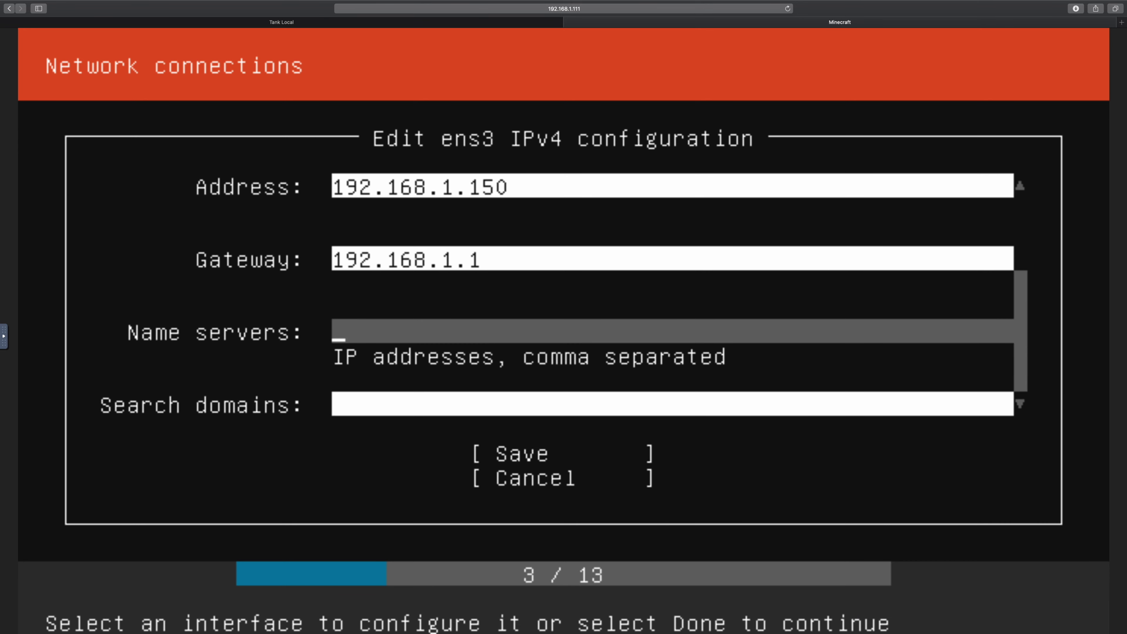
{"action": "type", "text": "8.8.8.8, 192.168.1."}
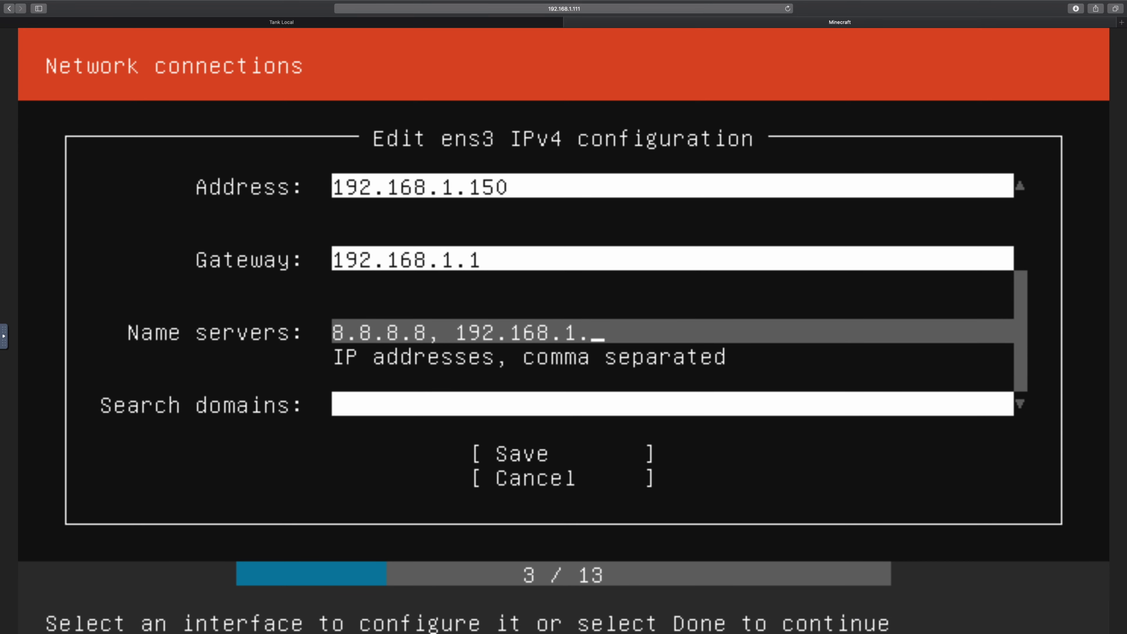
{"action": "type", "text": "1"}
{"action": "key", "text": "Tab"}
{"action": "key", "text": "Tab"}
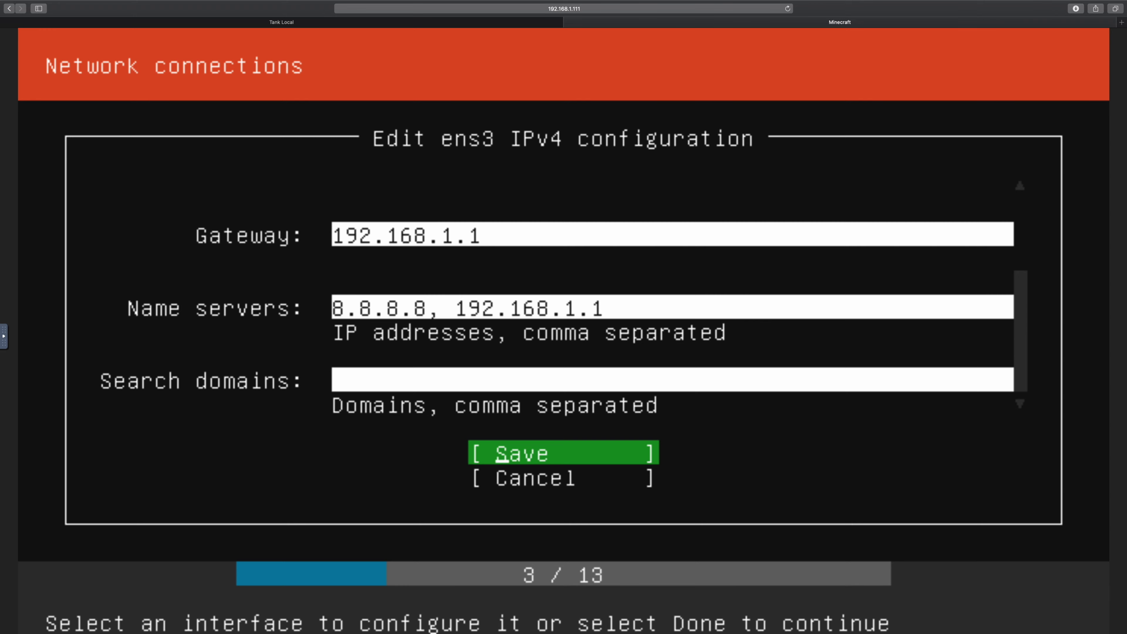
{"action": "key", "text": "Return"}
{"action": "key", "text": "Tab"}
{"action": "key", "text": "Return"}
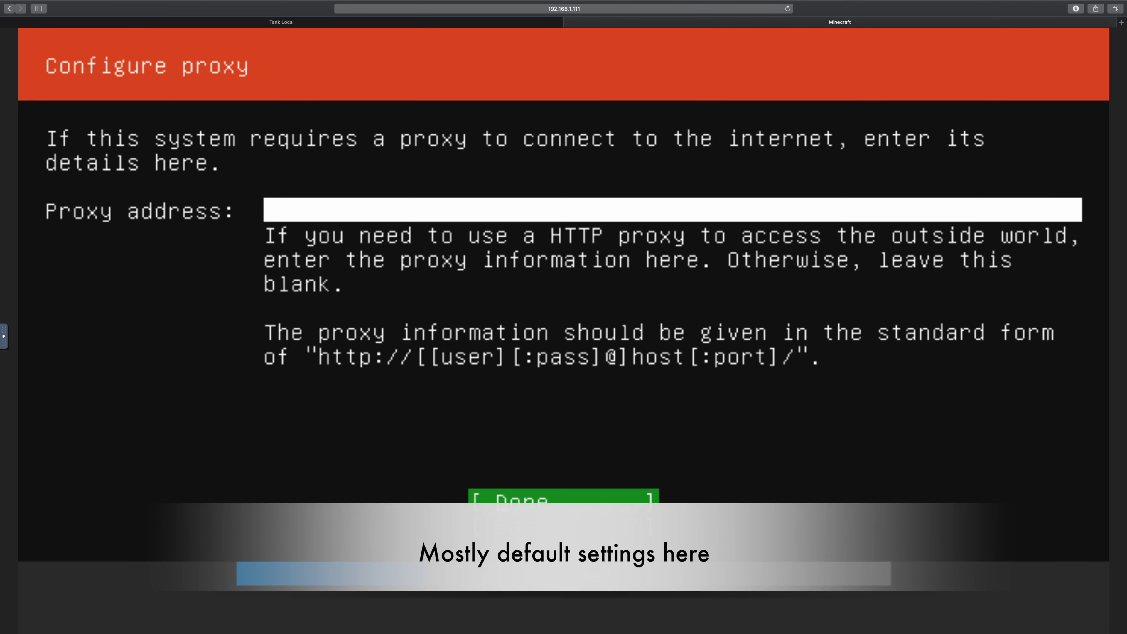
{"action": "key", "text": "Return"}
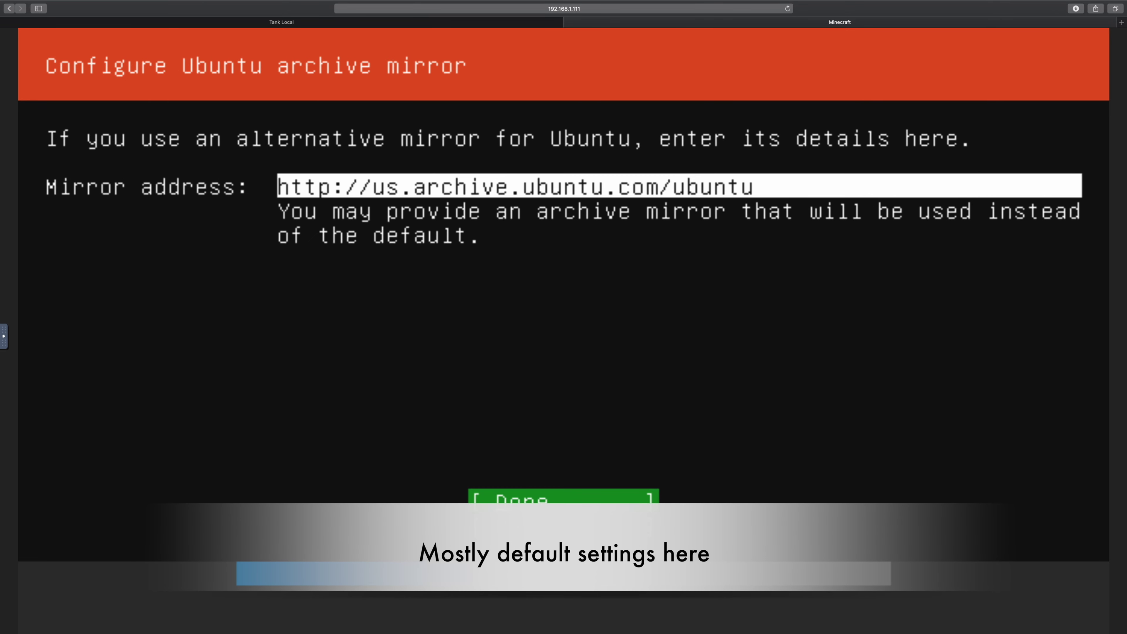
{"action": "key", "text": "Return"}
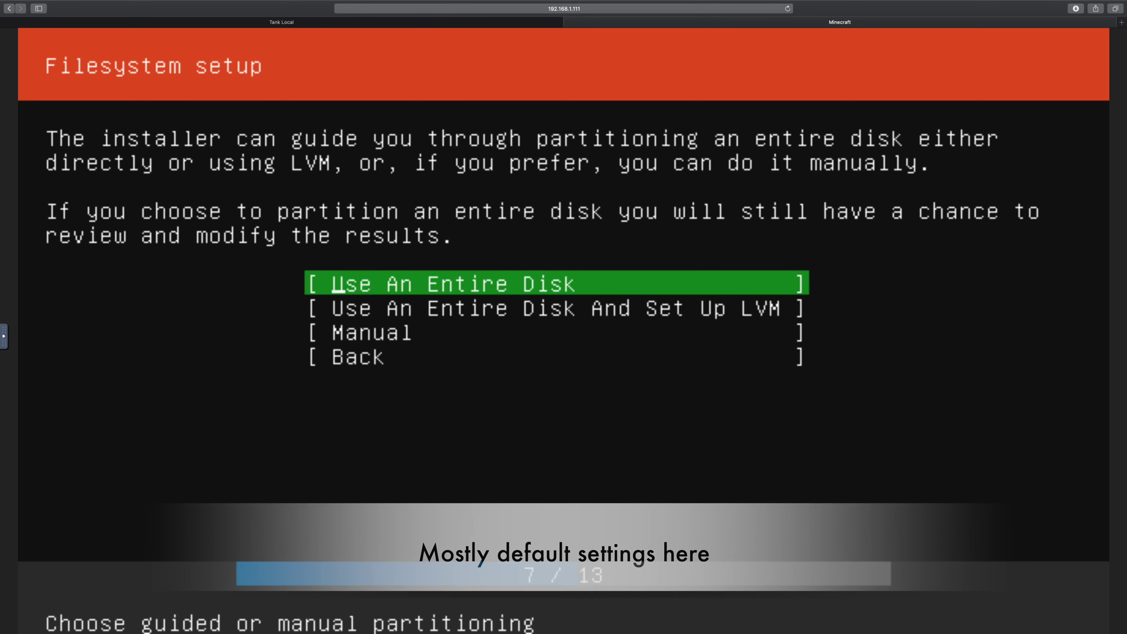
Step: Install onto the entire 100 GB disk and confirm formatting it
{"action": "key", "text": "Return"}
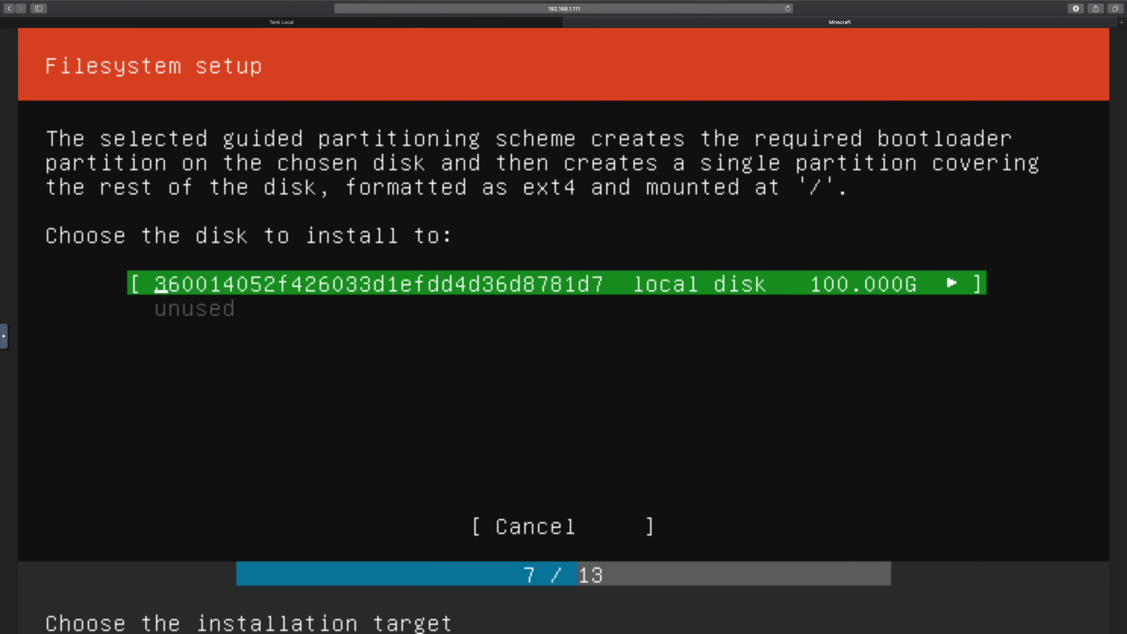
{"action": "key", "text": "Return"}
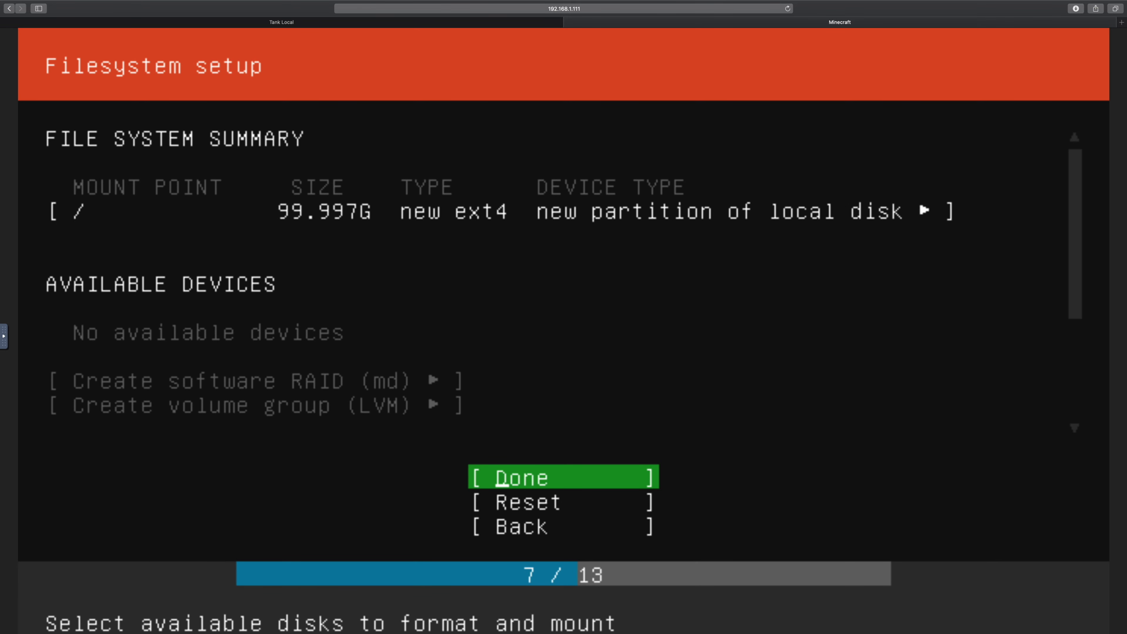
{"action": "key", "text": "Return"}
{"action": "key", "text": "Down"}
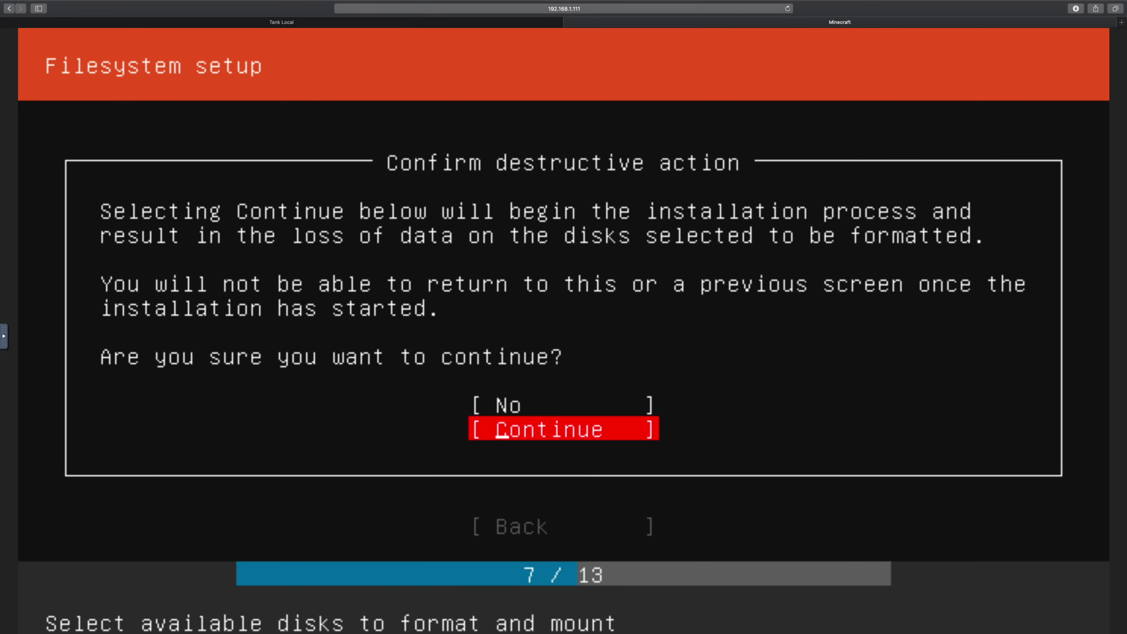
{"action": "key", "text": "Return"}
Step: Fill in the profile with the user's name, server name minecraft, and a username
{"action": "type", "text": "will"}
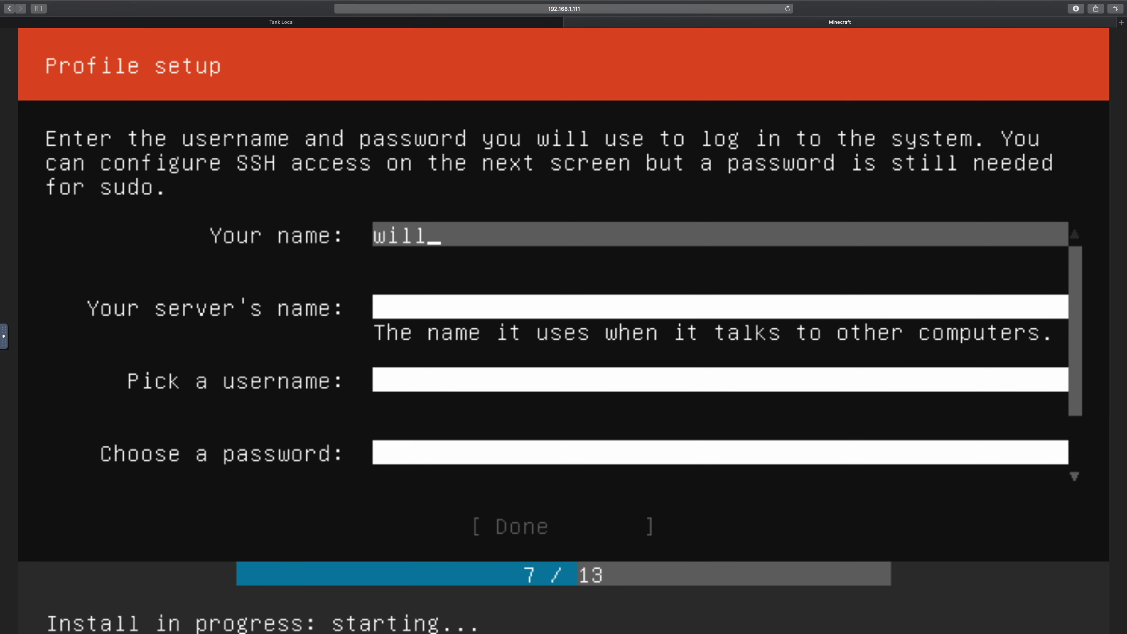
{"action": "key", "text": "Tab"}
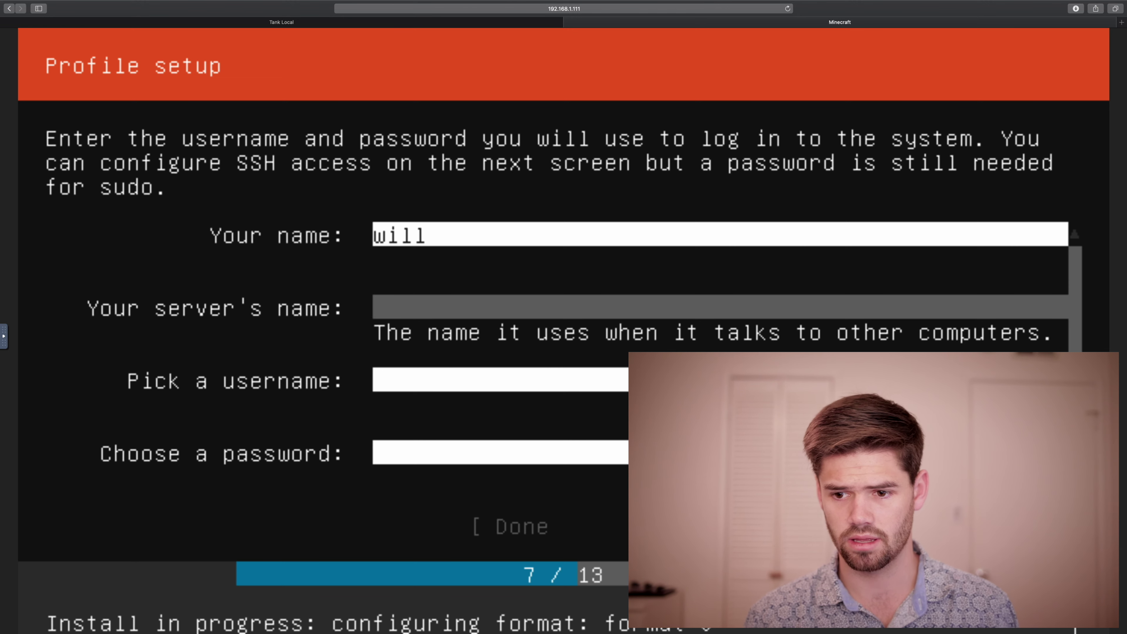
{"action": "type", "text": "minecraft"}
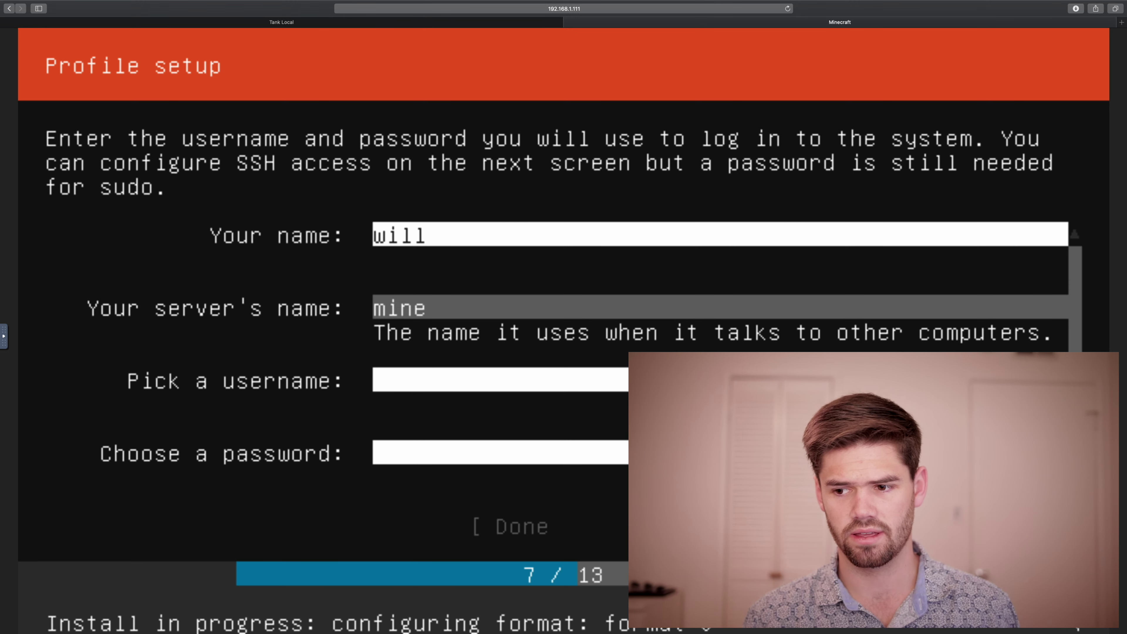
{"action": "key", "text": "Tab"}
{"action": "key", "text": "Tab"}
{"action": "type", "text": "********"}
{"action": "key", "text": "Tab"}
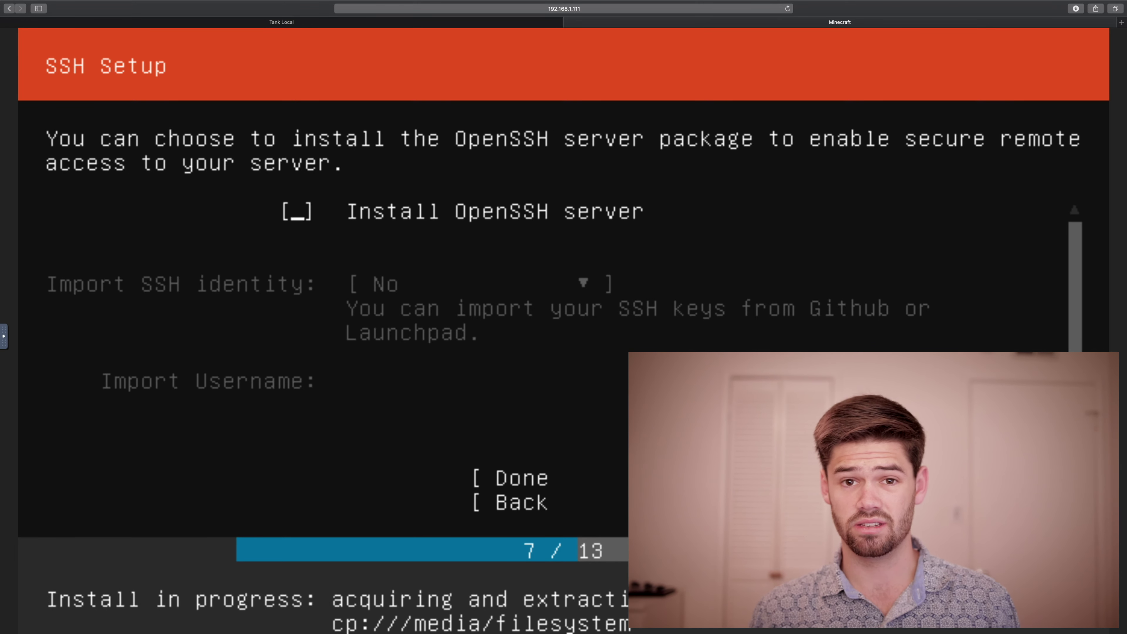
Step: Enable the OpenSSH server and confirm the SSH setup
{"action": "key", "text": "space"}
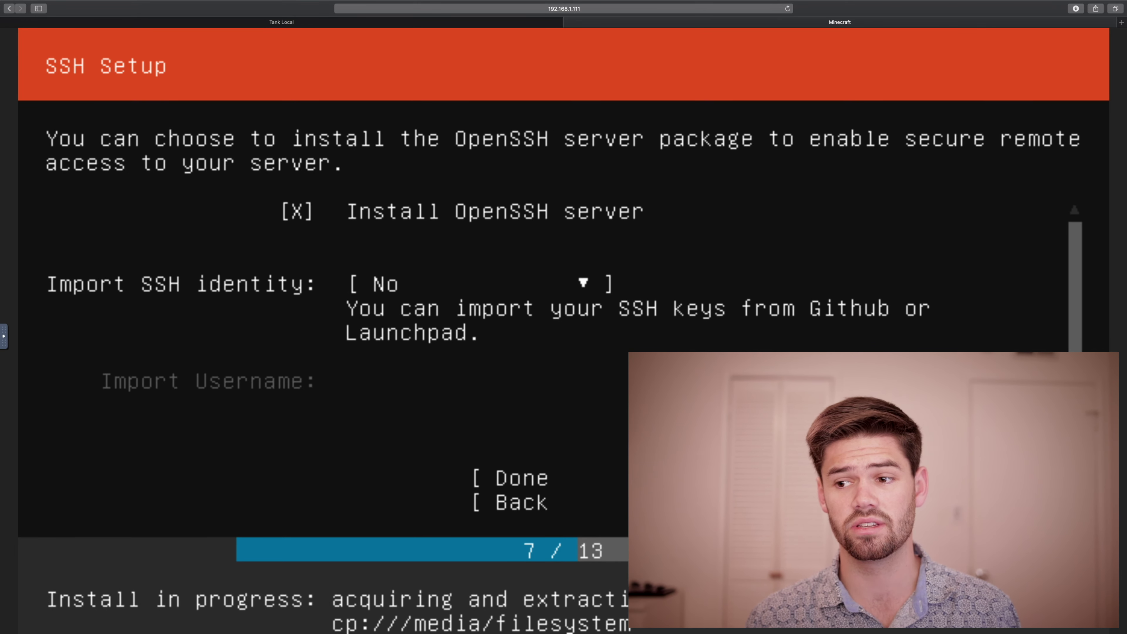
{"action": "key", "text": "Tab"}
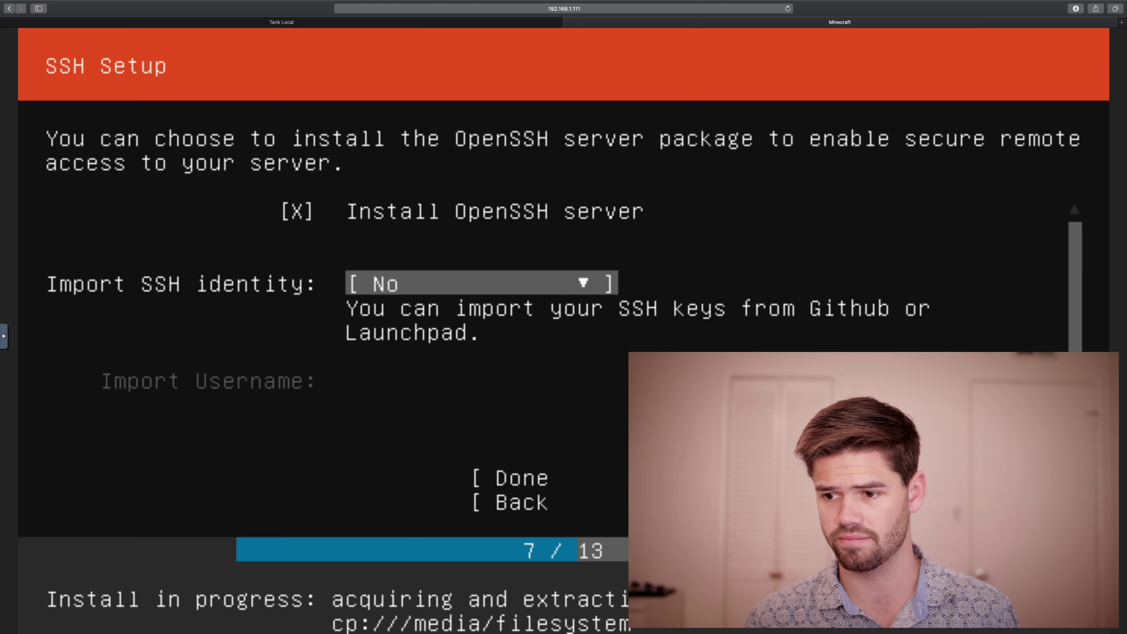
{"action": "key", "text": "Down"}
{"action": "key", "text": "Down"}
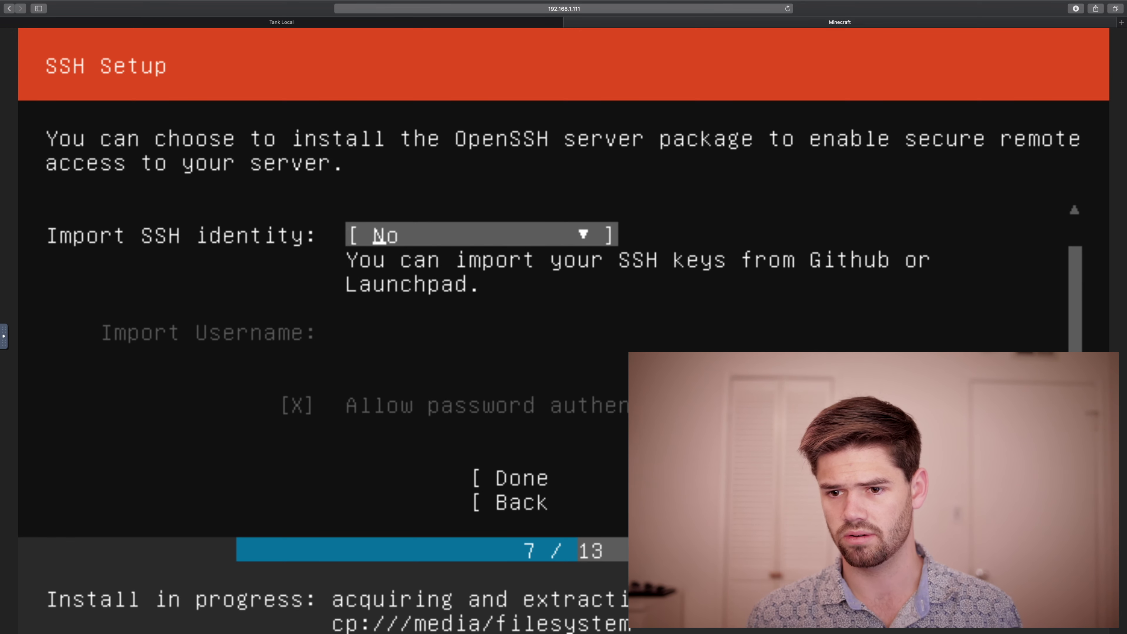
{"action": "key", "text": "Tab"}
{"action": "key", "text": "Down"}
{"action": "key", "text": "Up"}
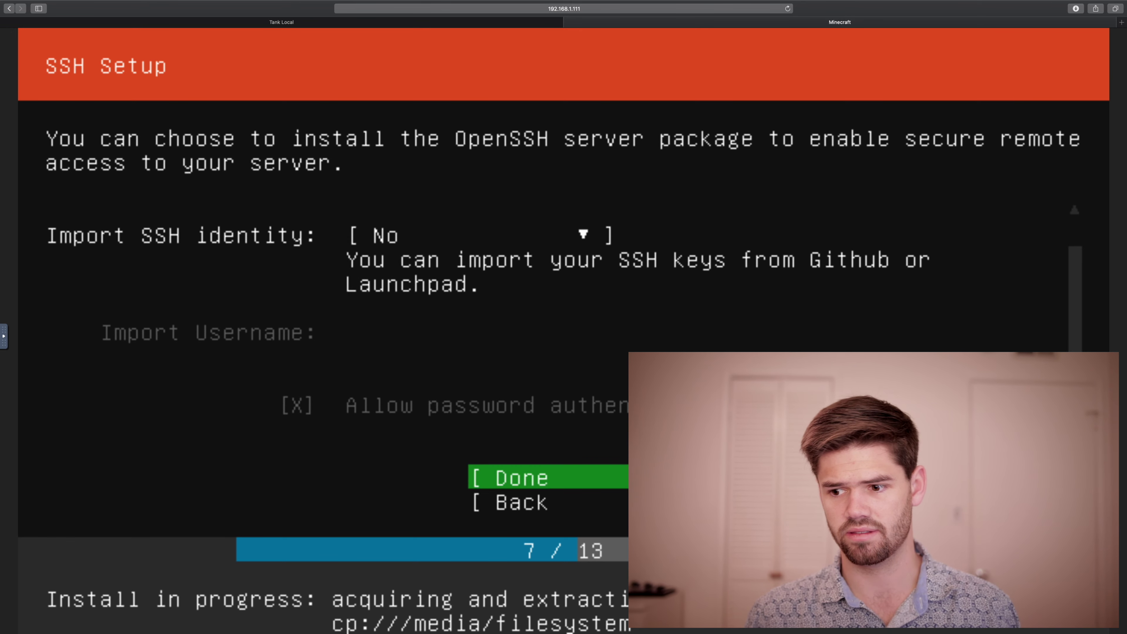
{"action": "key", "text": "Return"}
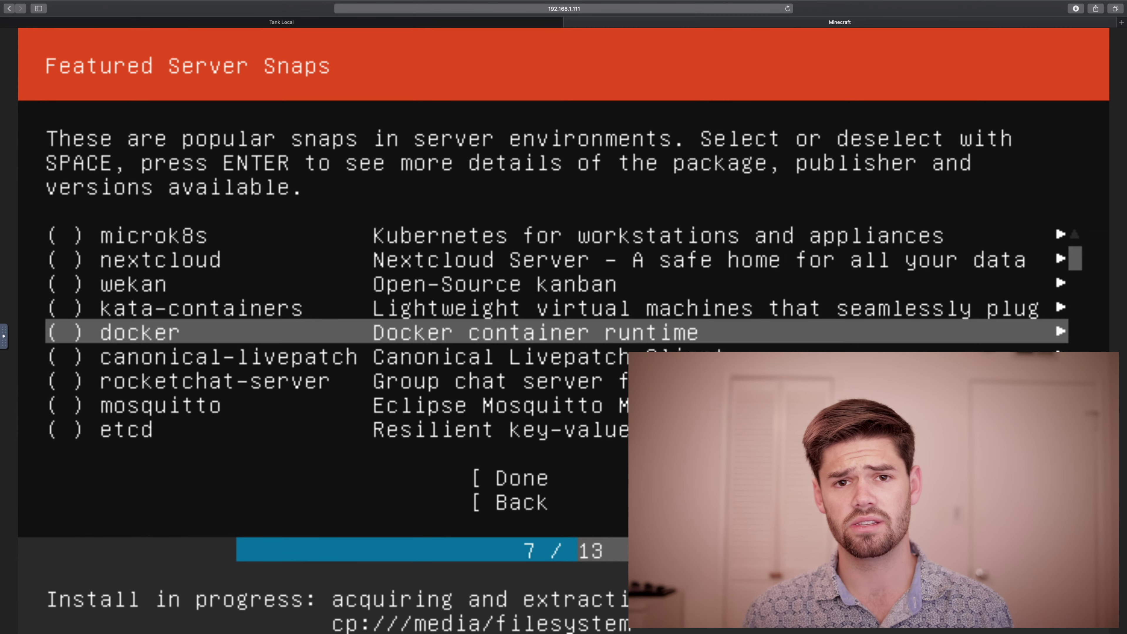
Step: Skip the featured snaps and start the system installation
{"action": "key", "text": "Down"}
{"action": "key", "text": "Down"}
{"action": "key", "text": "Down"}
{"action": "key", "text": "Down"}
{"action": "key", "text": "Down"}
{"action": "key", "text": "Down"}
{"action": "key", "text": "Down"}
{"action": "key", "text": "Down"}
{"action": "key", "text": "Down"}
{"action": "key", "text": "Down"}
{"action": "key", "text": "Down"}
{"action": "key", "text": "Down"}
{"action": "key", "text": "Down"}
{"action": "key", "text": "Down"}
{"action": "key", "text": "Down"}
{"action": "key", "text": "Down"}
{"action": "key", "text": "Down"}
{"action": "key", "text": "Down"}
{"action": "key", "text": "Down"}
{"action": "key", "text": "Down"}
{"action": "key", "text": "Down"}
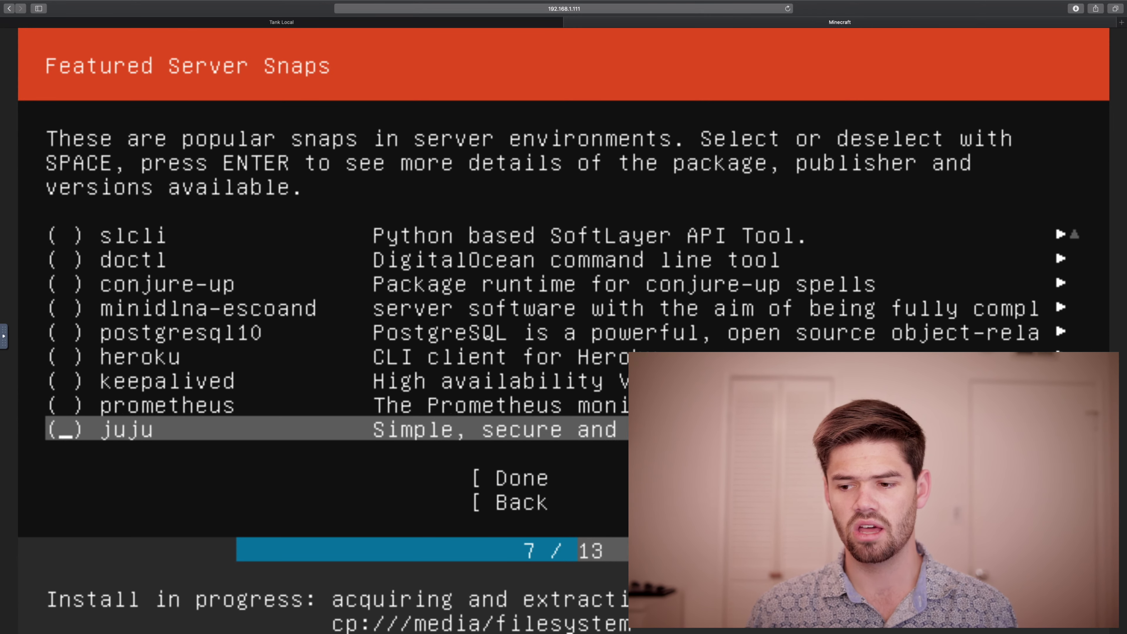
{"action": "key", "text": "Up"}
{"action": "key", "text": "Return"}
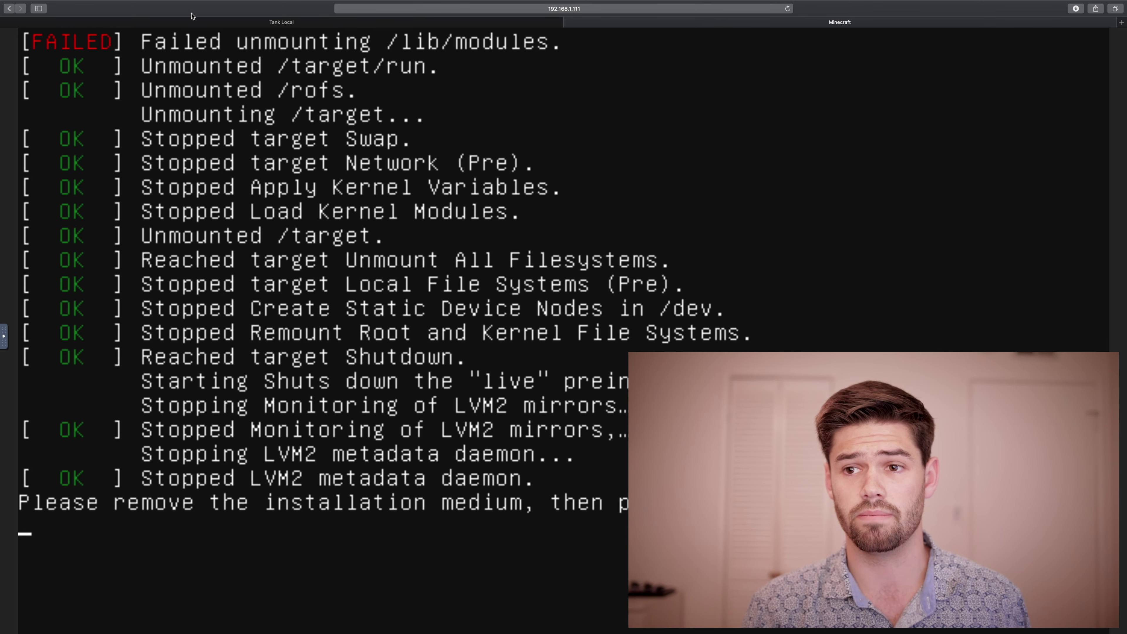
{"action": "left_click", "coordinate": [198, 24]}
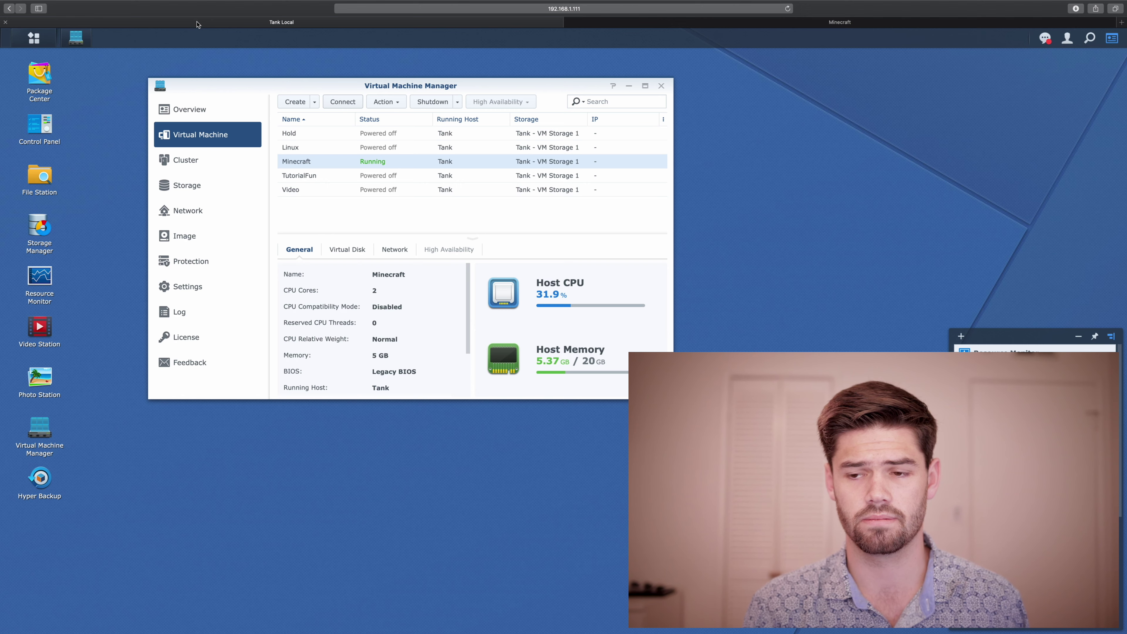
Step: Set the Minecraft VM's boot ISO to Unmounted in its Others settings and save
{"action": "left_click", "coordinate": [378, 105]}
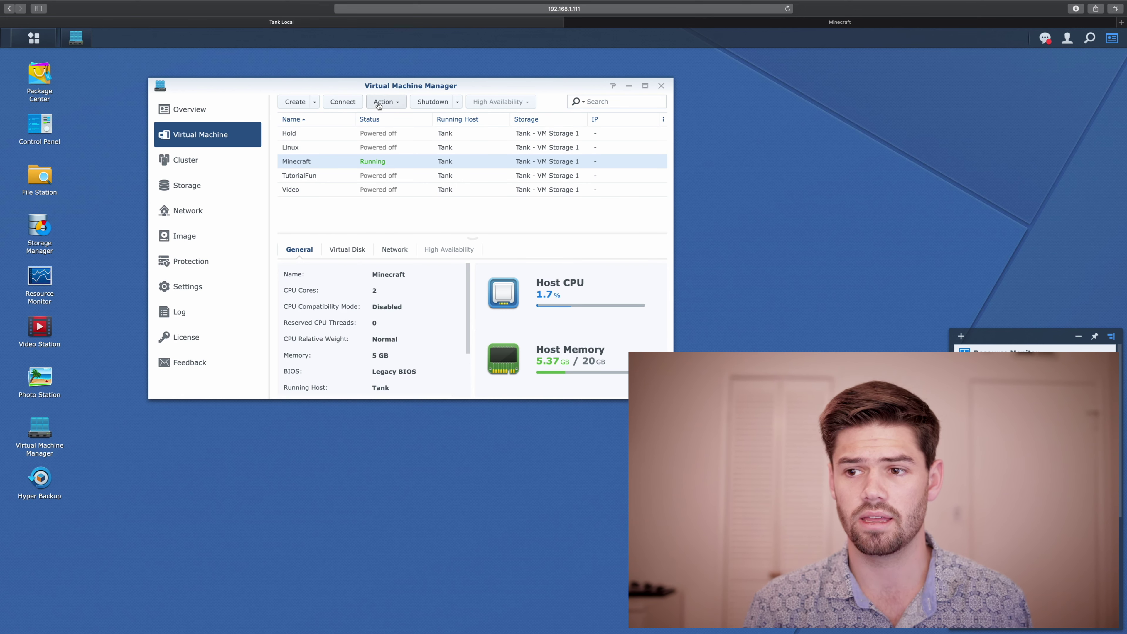
{"action": "left_click", "coordinate": [379, 118]}
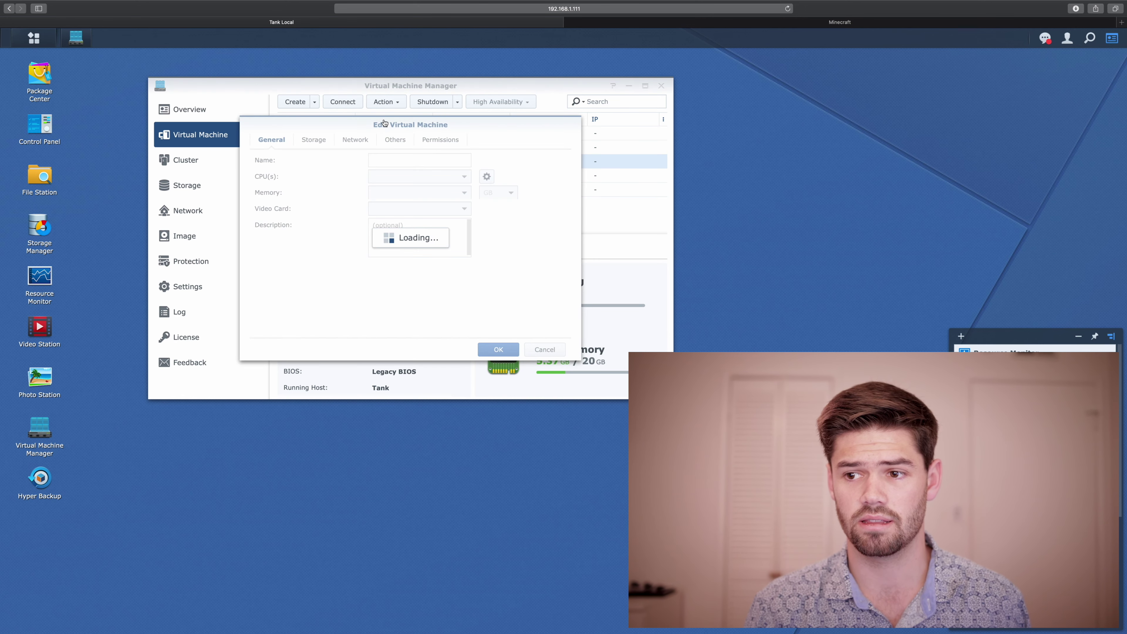
{"action": "left_click", "coordinate": [409, 142]}
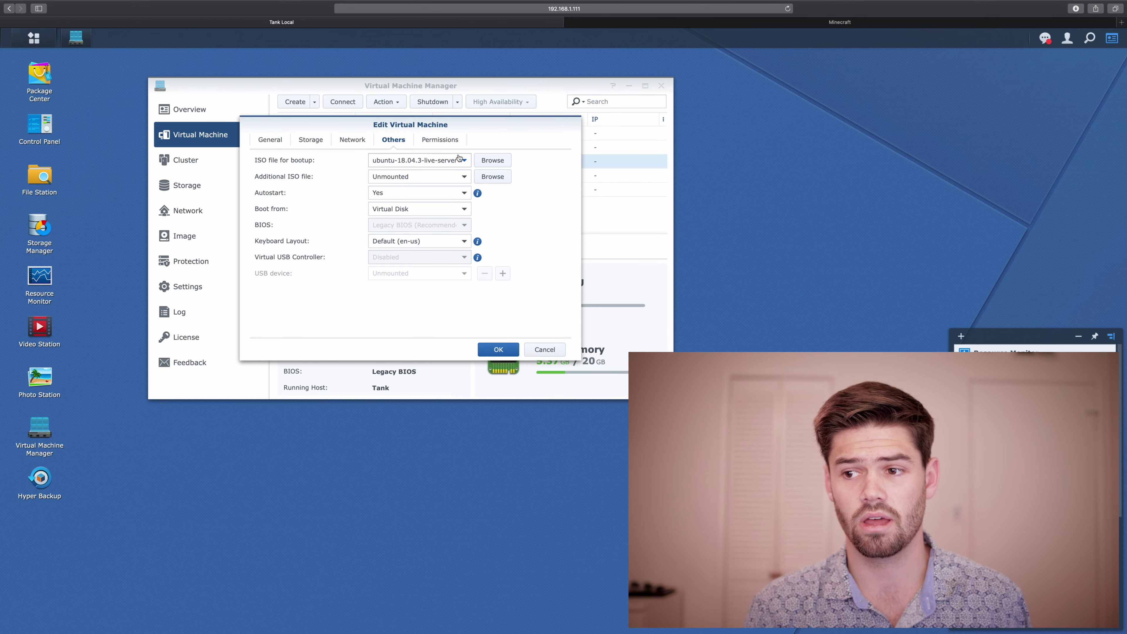
{"action": "left_click", "coordinate": [415, 160]}
{"action": "left_click", "coordinate": [413, 176]}
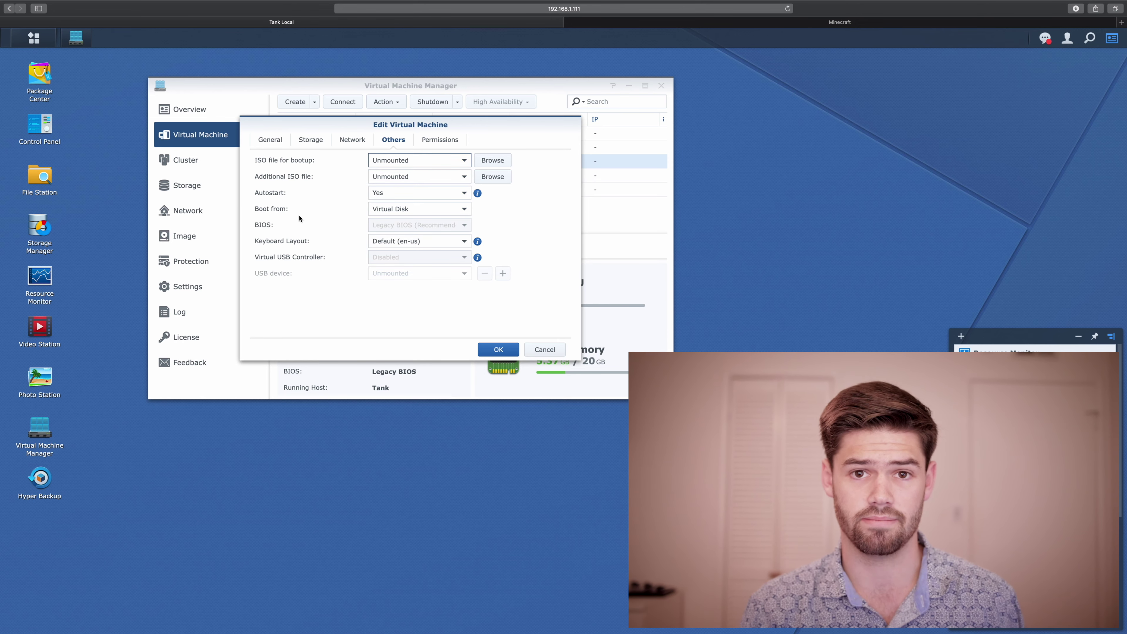
{"action": "left_click", "coordinate": [497, 349]}
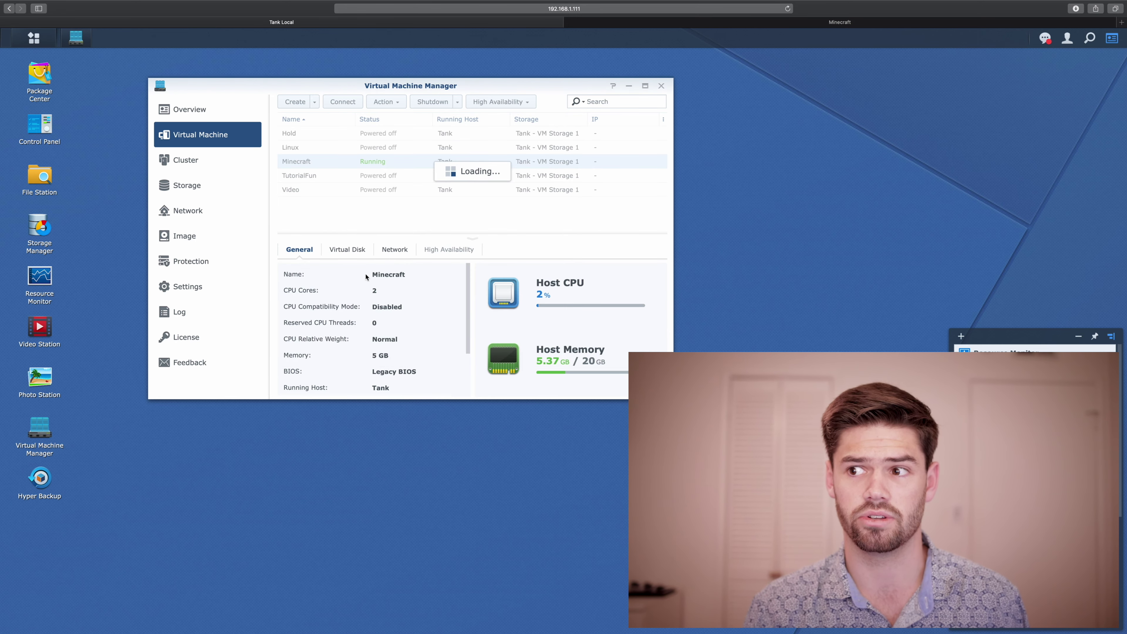
{"action": "left_click", "coordinate": [624, 26]}
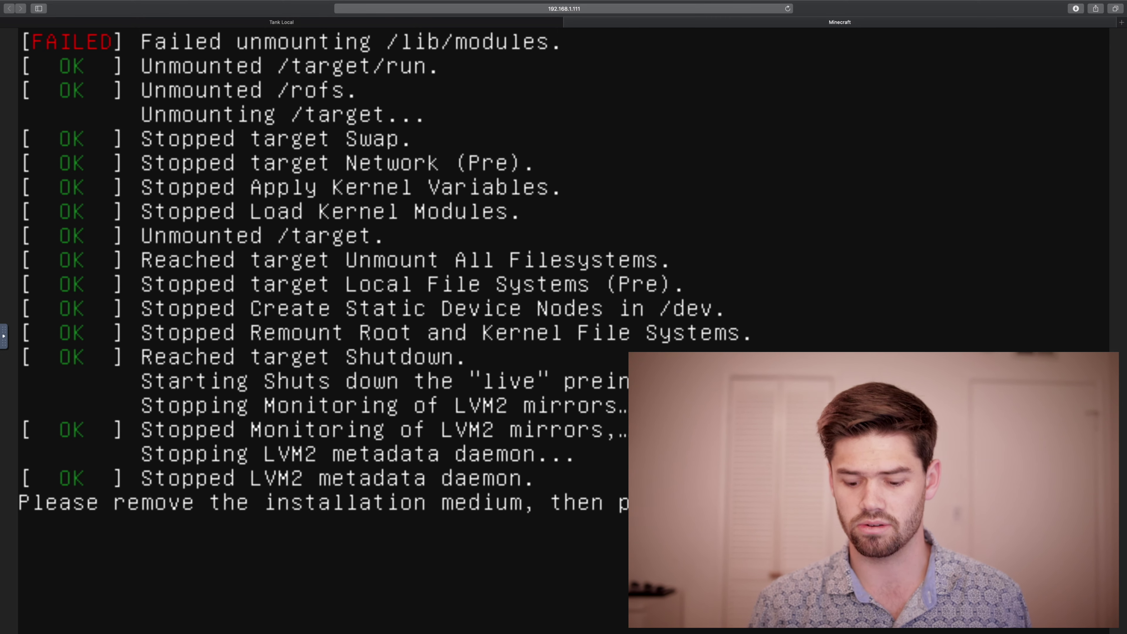
Step: Confirm the remove-installation-medium prompt so the VM reboots
{"action": "key", "text": "Return"}
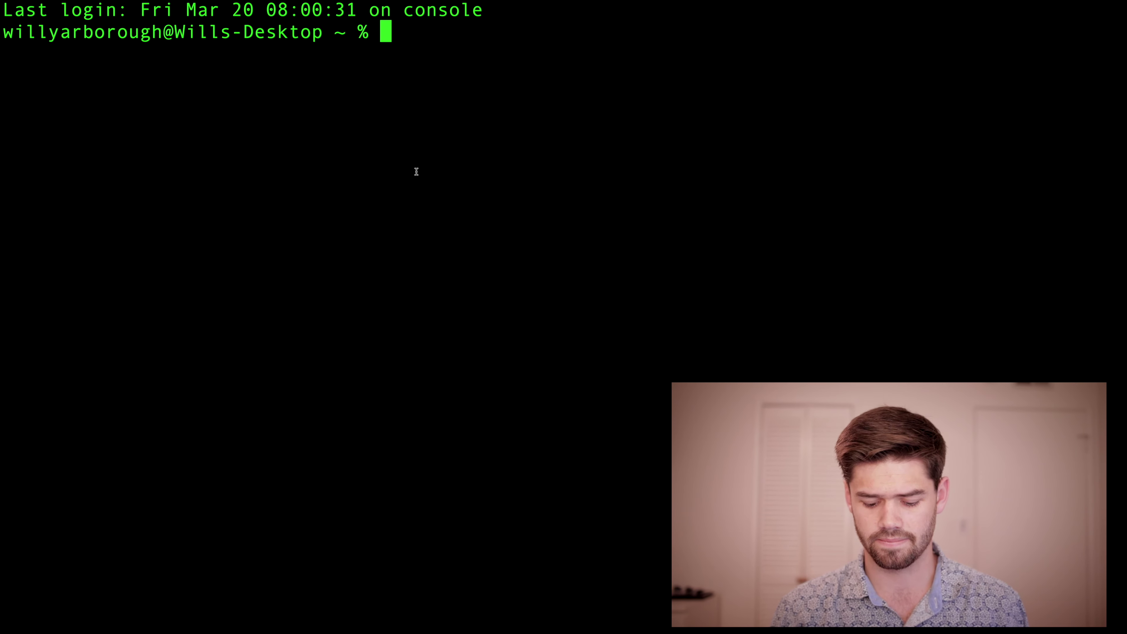
Step: SSH into the Ubuntu VM at 192.168.1.150, accept its host key, and log in
{"action": "type", "text": "ssh "}
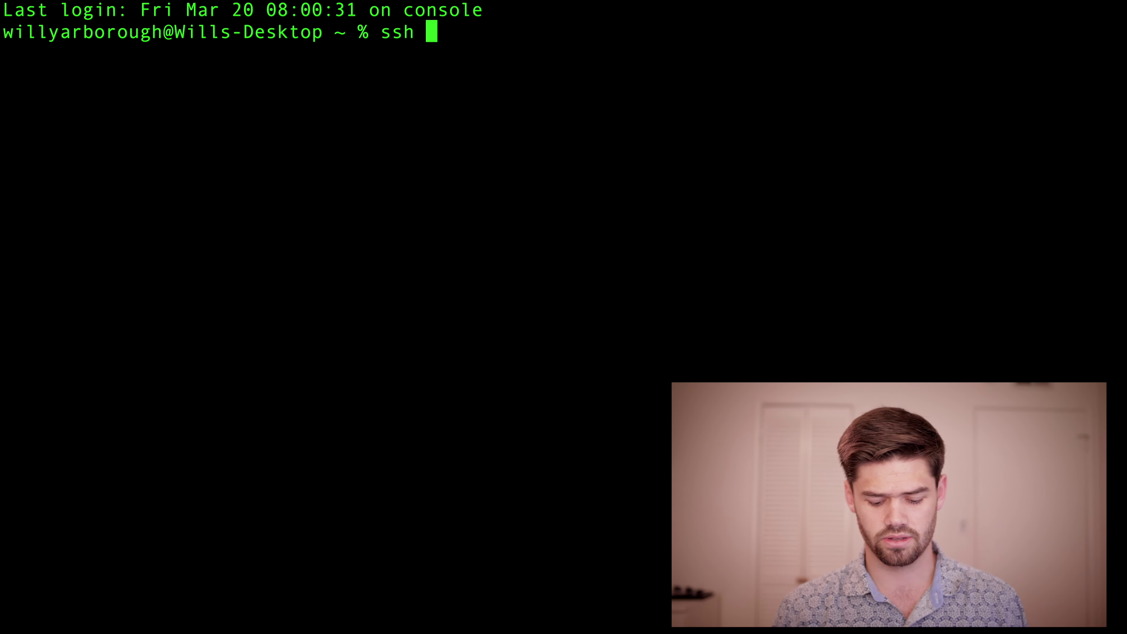
{"action": "type", "text": "will@"}
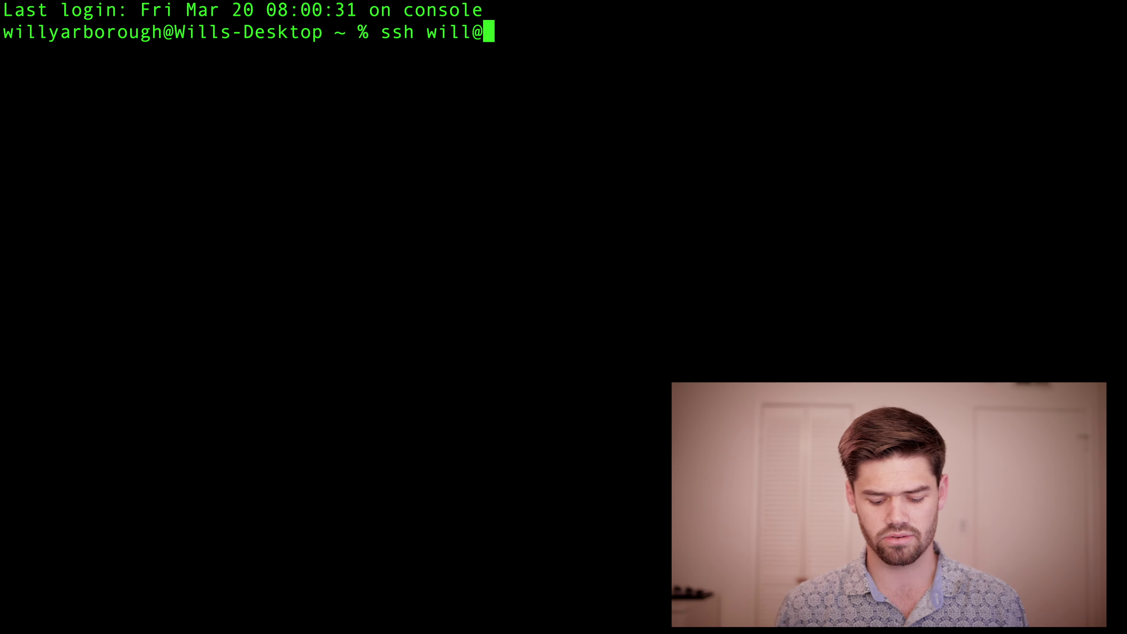
{"action": "type", "text": "192.168.1.150"}
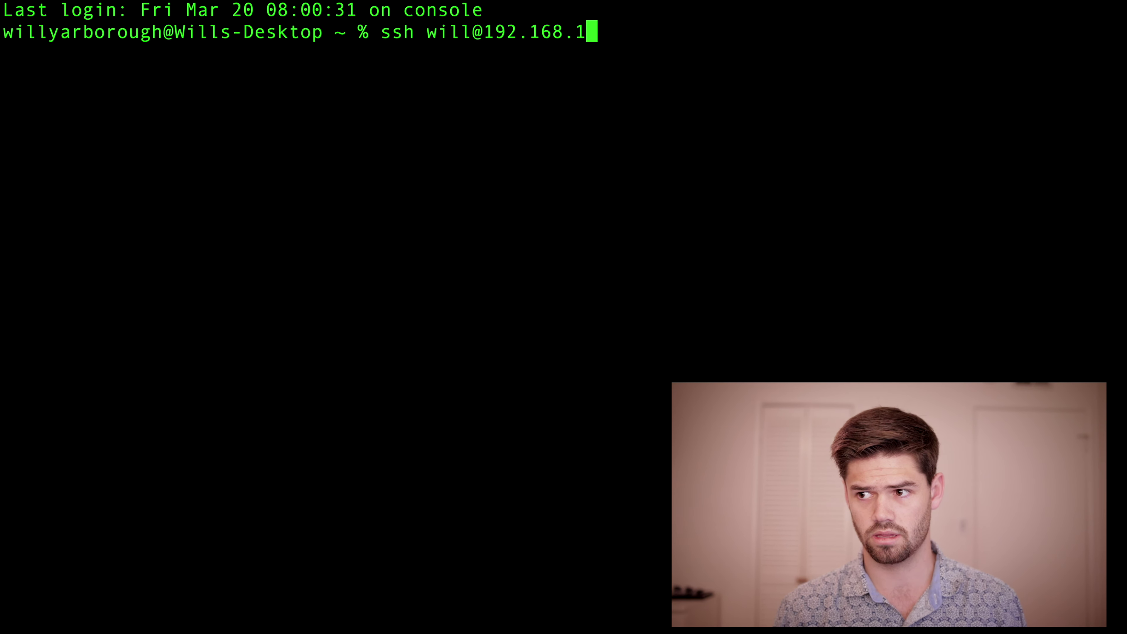
{"action": "key", "text": "Return"}
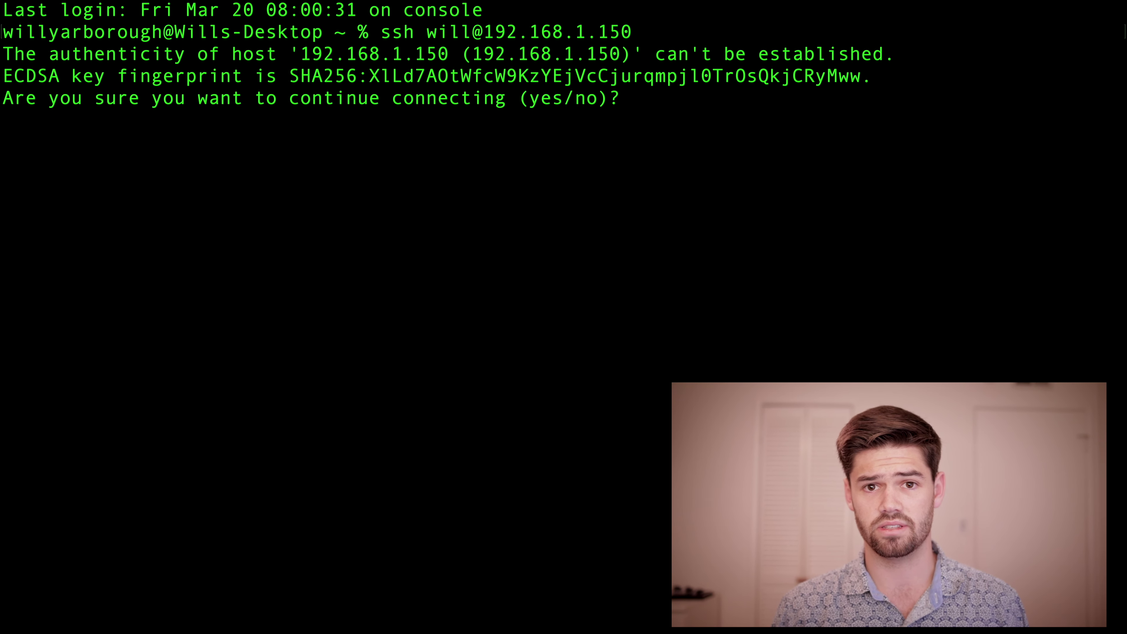
{"action": "type", "text": "yes"}
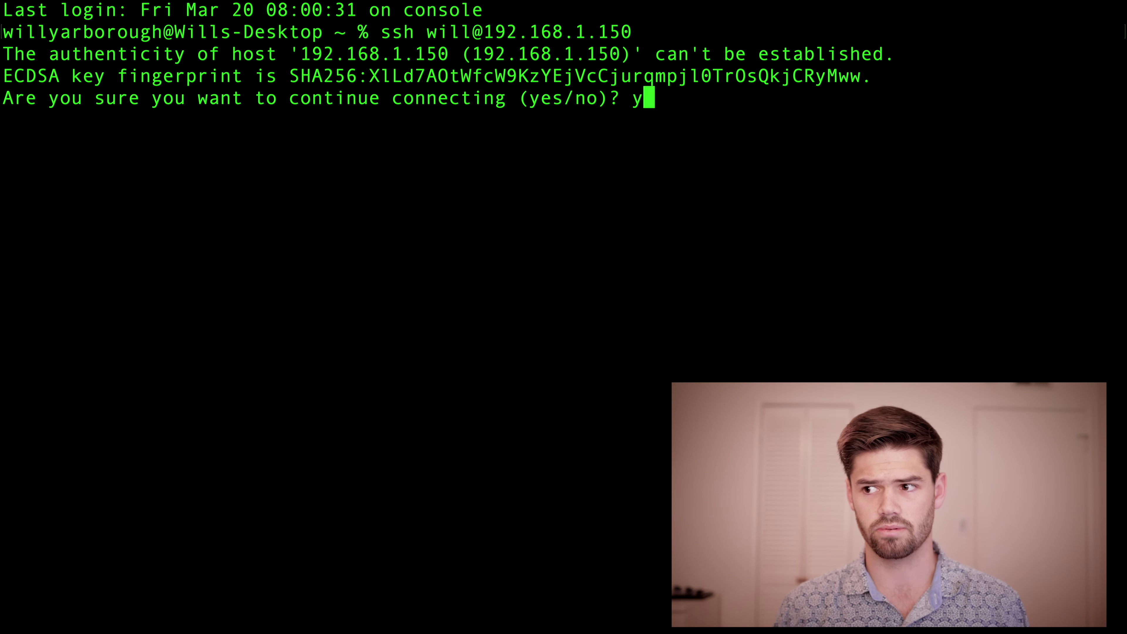
{"action": "key", "text": "Return"}
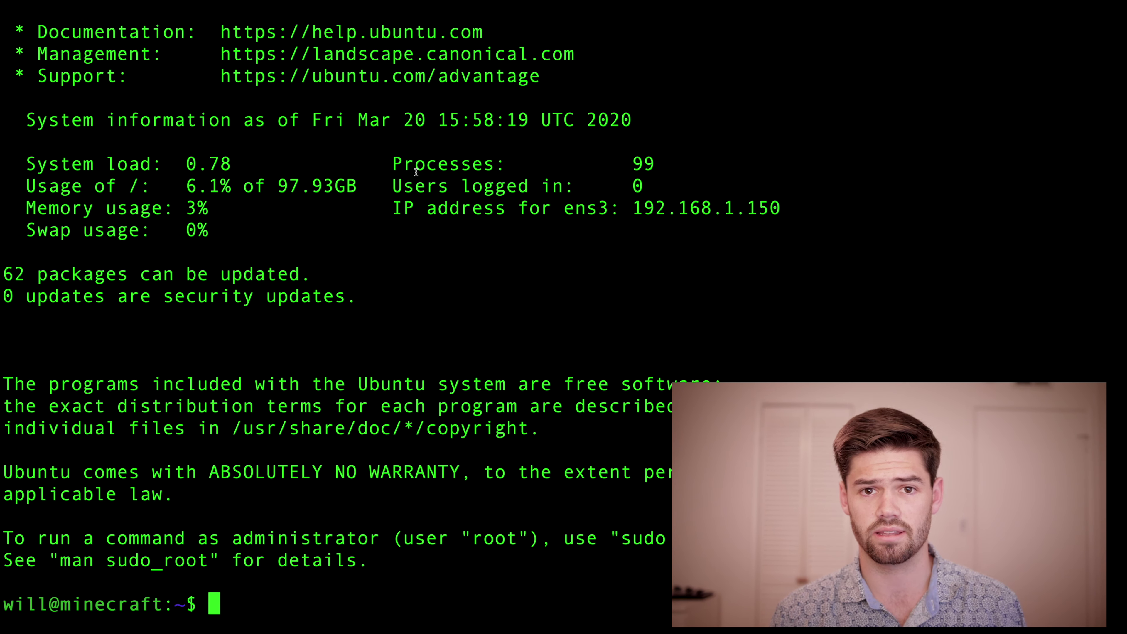
Step: Refresh the VM's package lists with sudo apt-get update, then clear the screen
{"action": "type", "text": "sudo"}
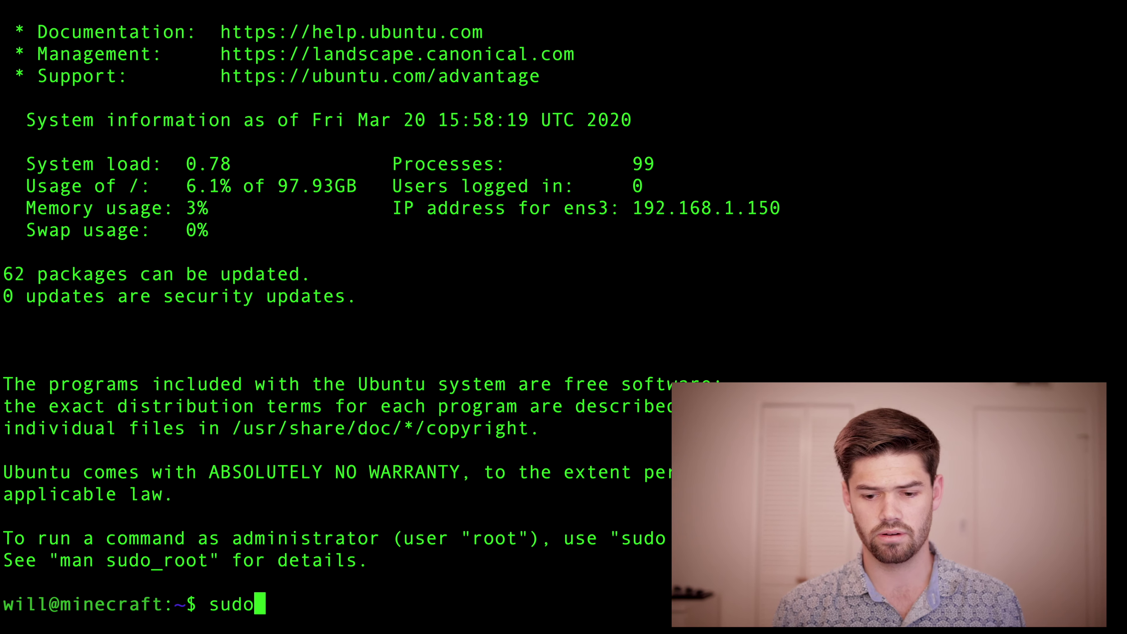
{"action": "type", "text": " apt-get "}
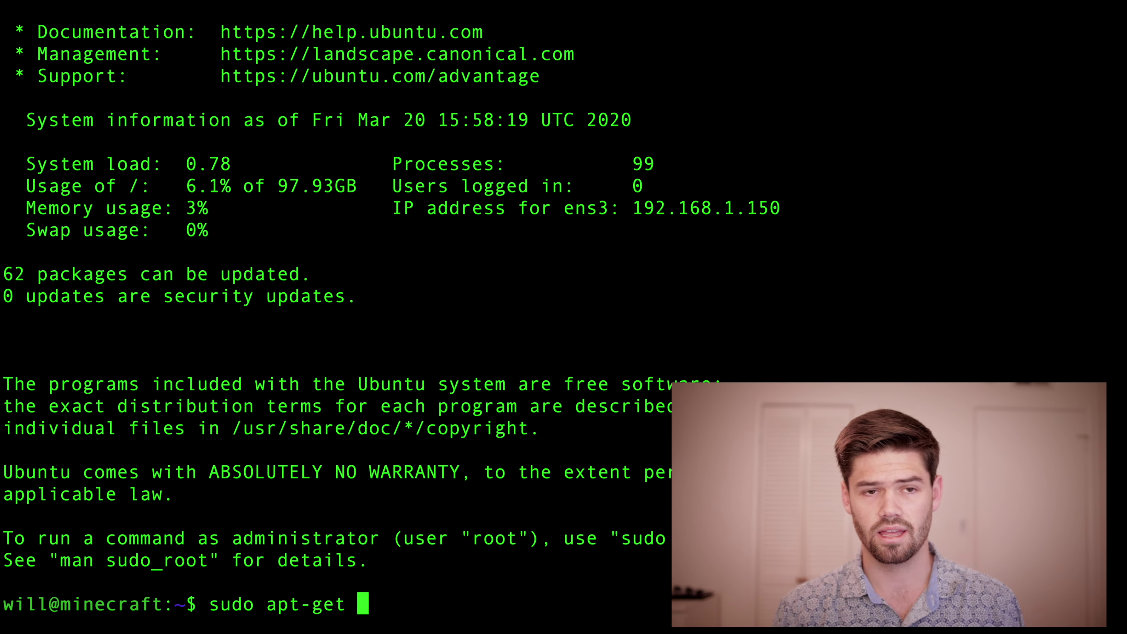
{"action": "type", "text": "update"}
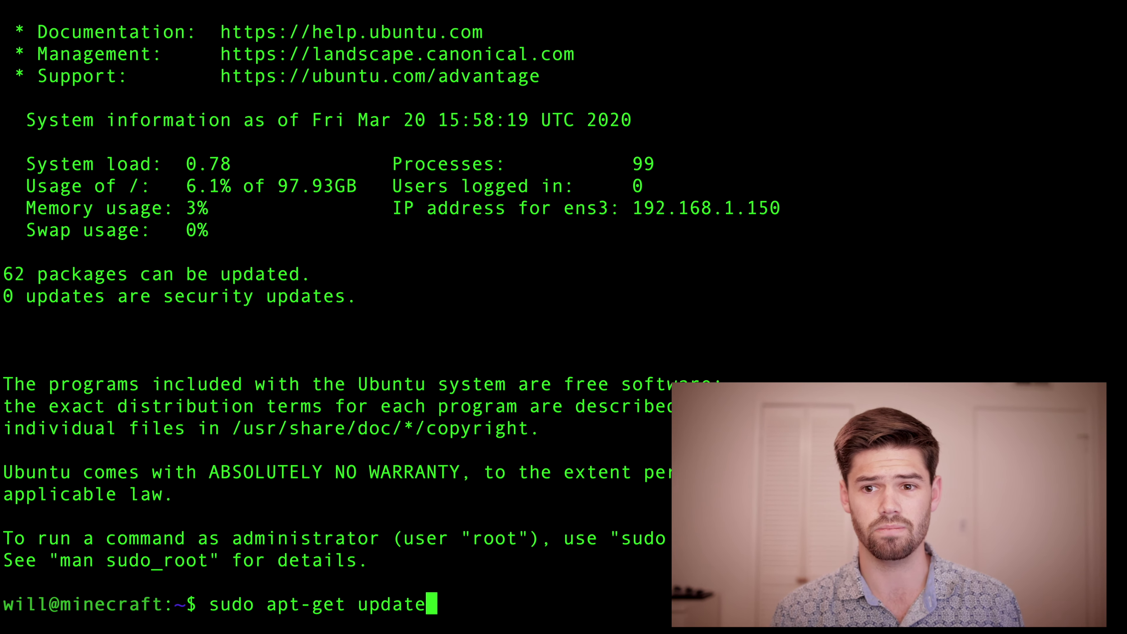
{"action": "key", "text": "Return"}
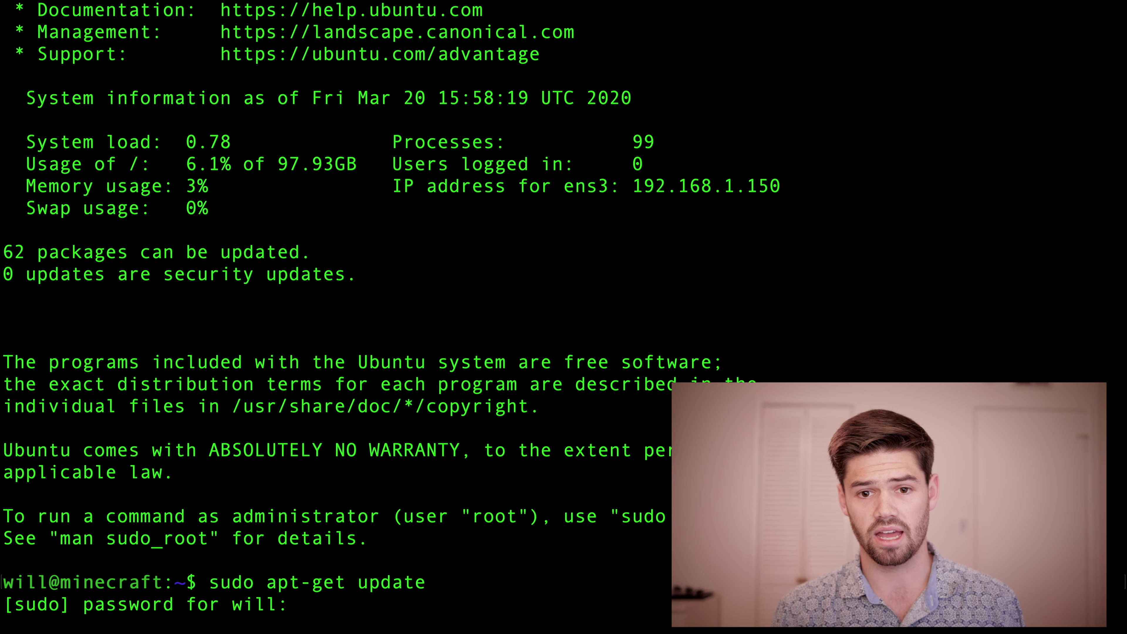
{"action": "key", "text": "Return"}
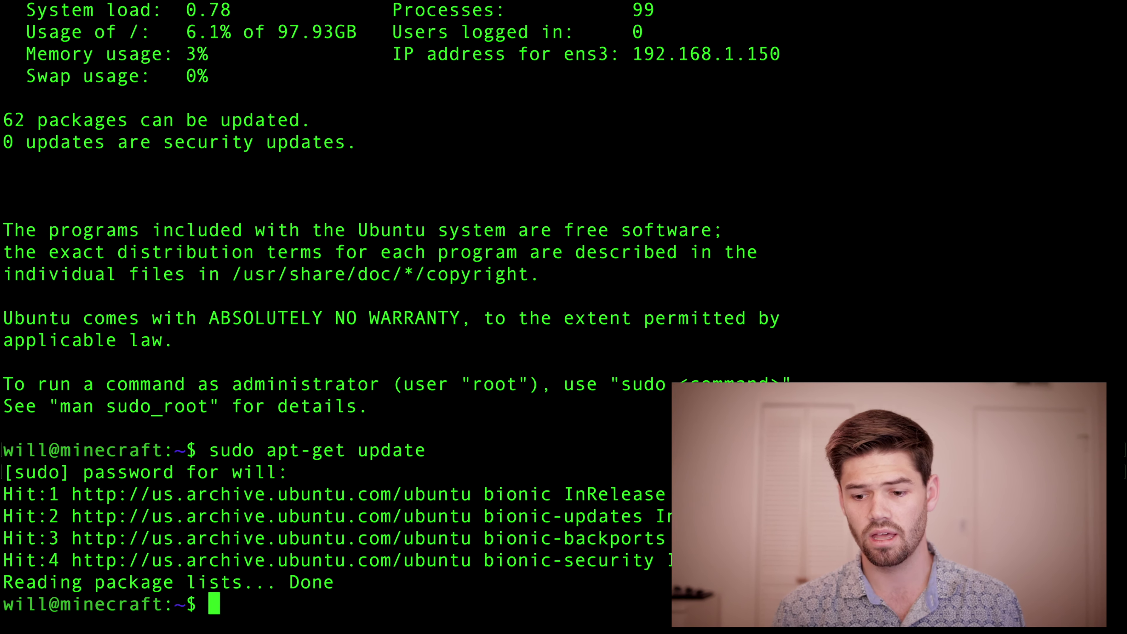
{"action": "key", "text": "Up"}
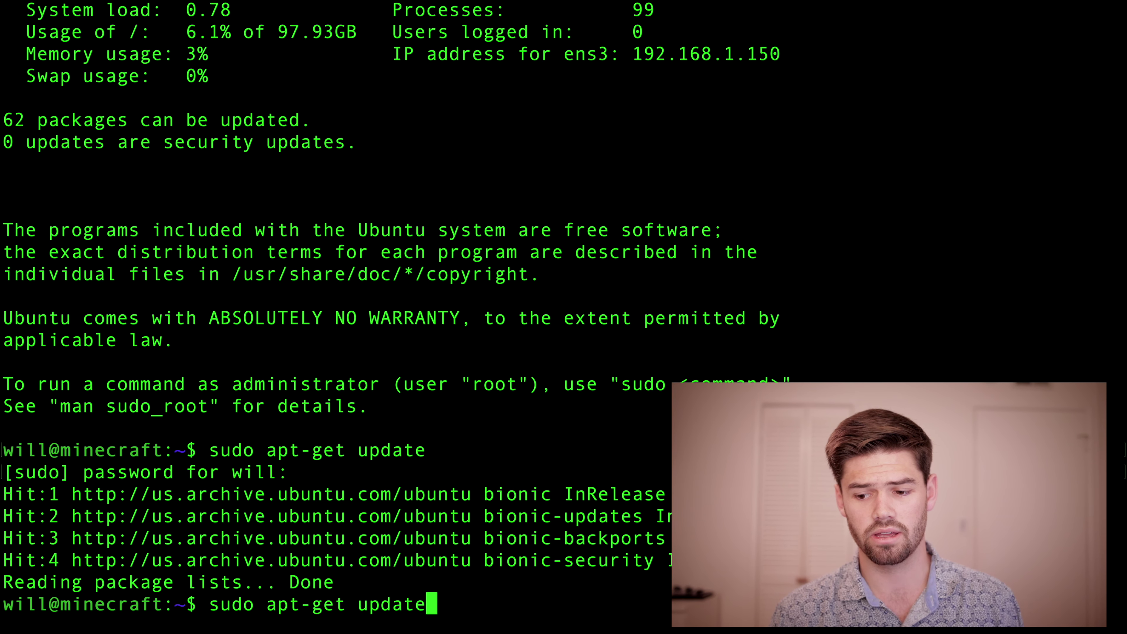
{"action": "key", "text": "BackSpace"}
{"action": "key", "text": "BackSpace"}
{"action": "key", "text": "BackSpace"}
{"action": "key", "text": "BackSpace"}
{"action": "key", "text": "BackSpace"}
{"action": "key", "text": "BackSpace"}
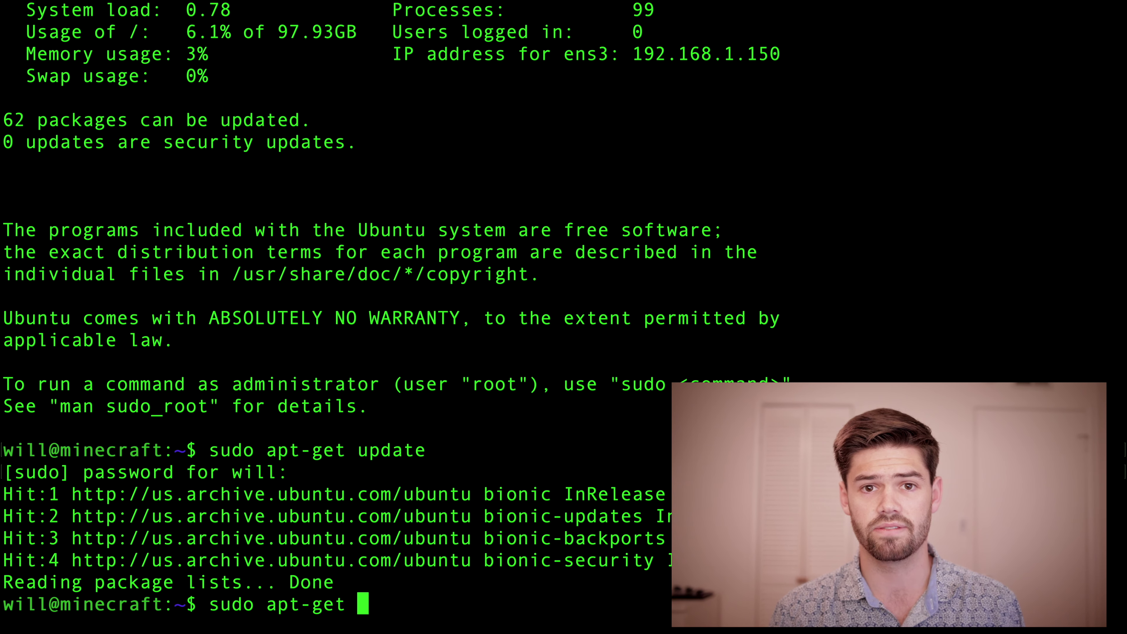
{"action": "key", "text": "BackSpace"}
{"action": "key", "text": "BackSpace"}
{"action": "key", "text": "BackSpace"}
{"action": "key", "text": "BackSpace"}
{"action": "key", "text": "BackSpace"}
{"action": "key", "text": "BackSpace"}
{"action": "key", "text": "BackSpace"}
{"action": "key", "text": "BackSpace"}
{"action": "key", "text": "BackSpace"}
{"action": "key", "text": "BackSpace"}
{"action": "key", "text": "BackSpace"}
{"action": "key", "text": "BackSpace"}
{"action": "key", "text": "BackSpace"}
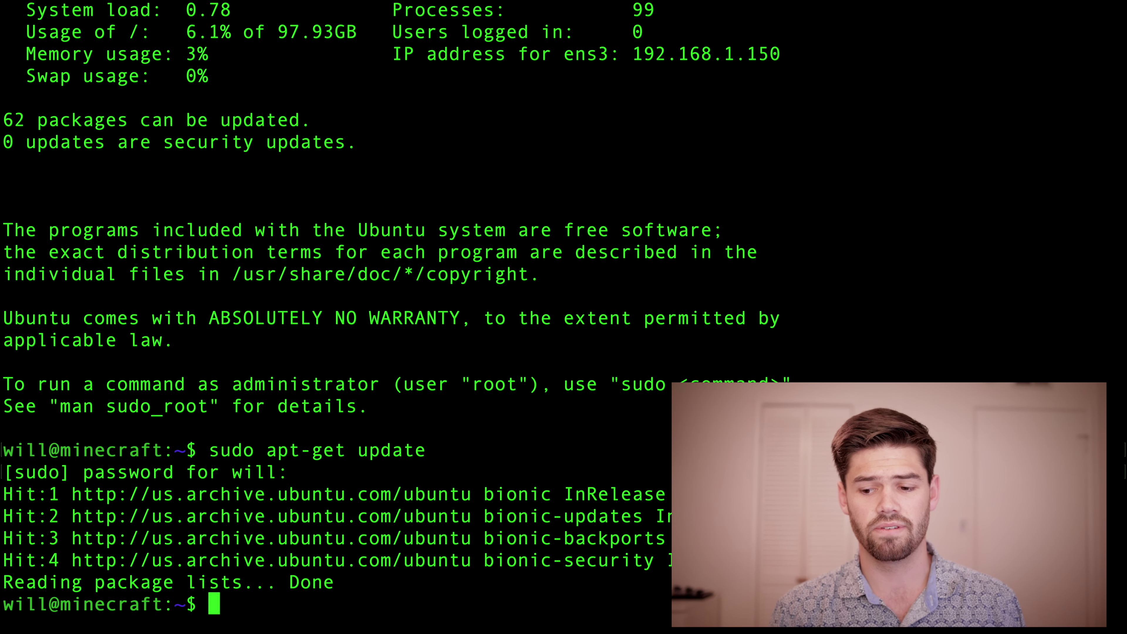
{"action": "type", "text": "clear"}
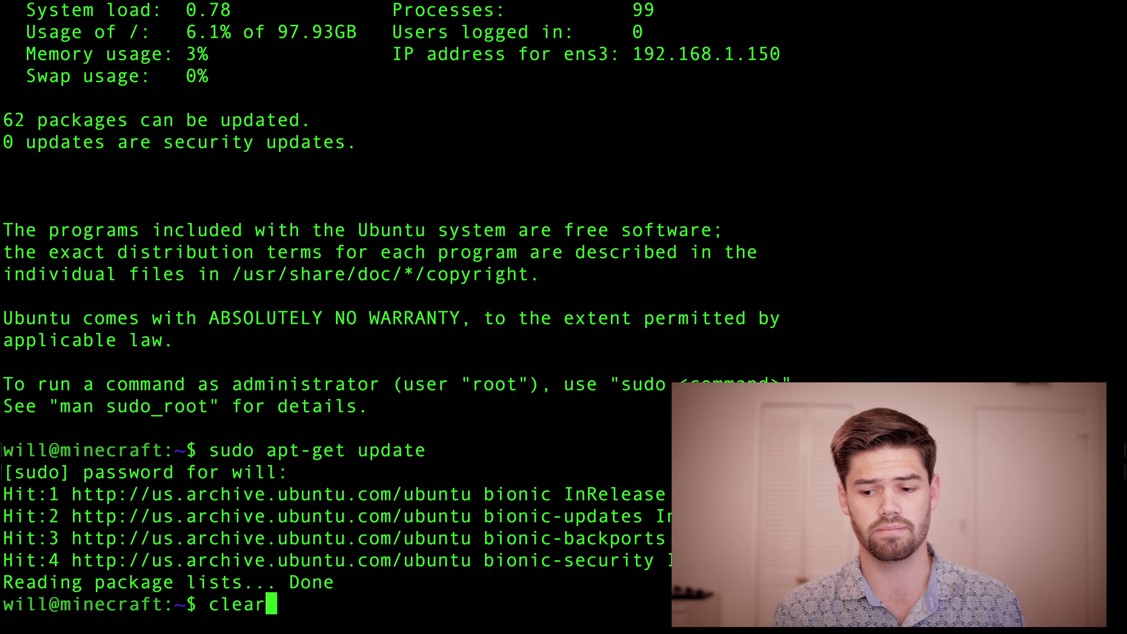
{"action": "key", "text": "Return"}
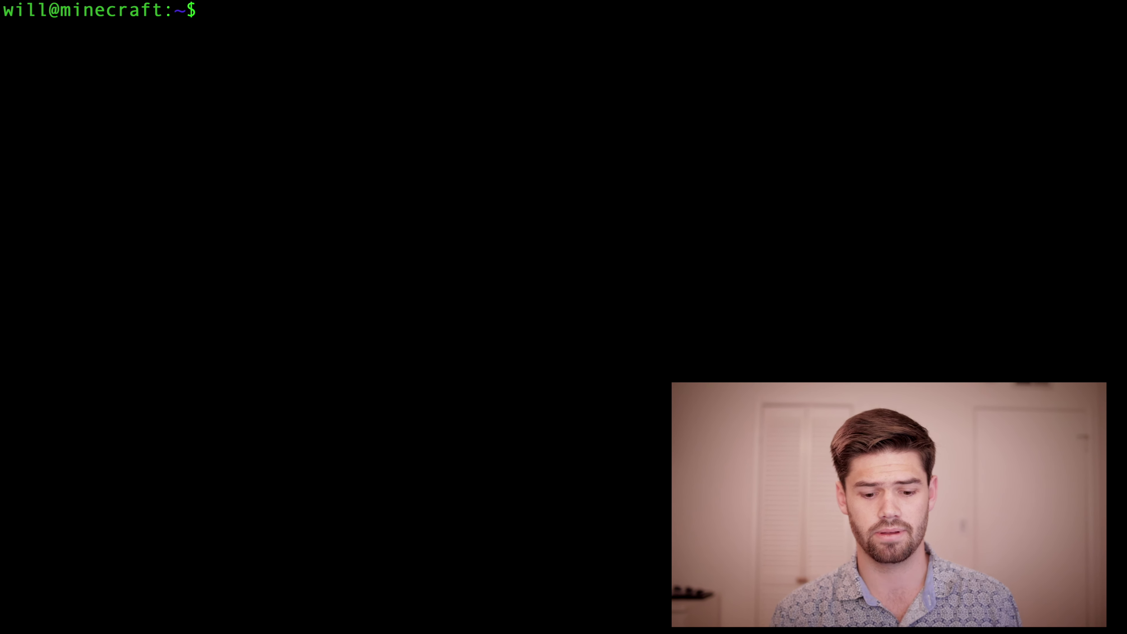
Step: Install OpenJDK 11 with sudo apt-get install default-jdk, confirming with y
{"action": "type", "text": "sudo"}
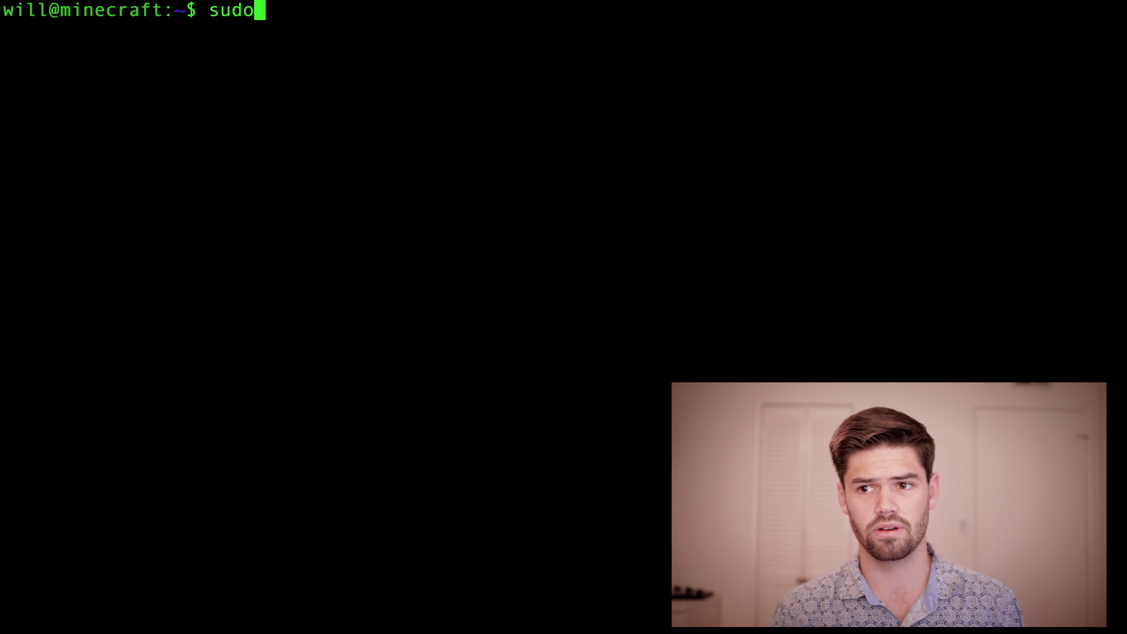
{"action": "type", "text": " apt-get "}
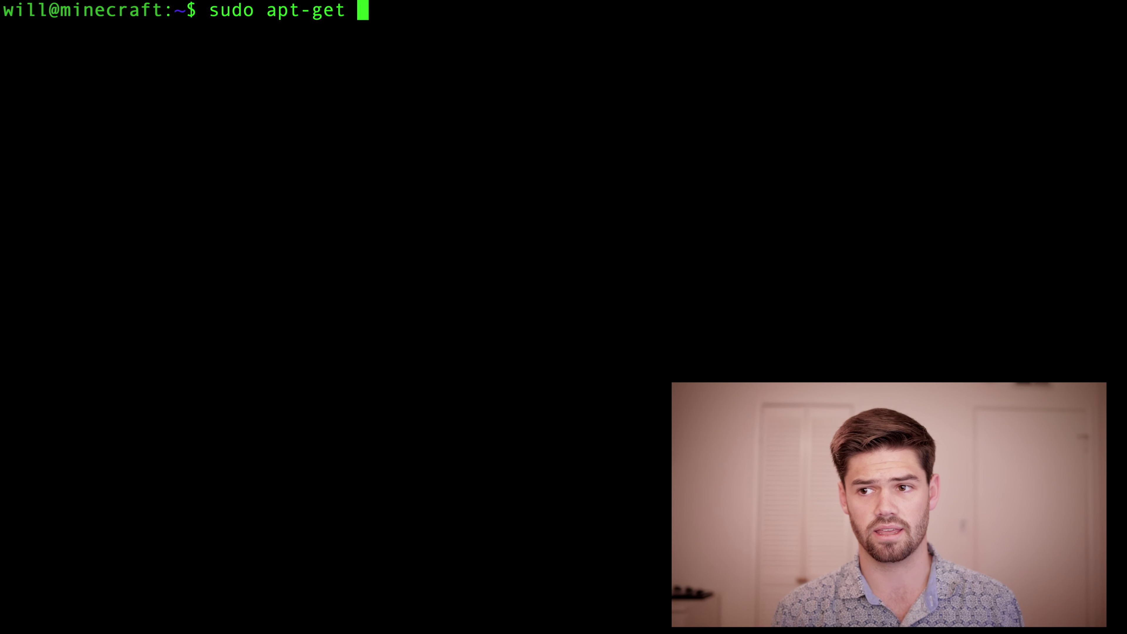
{"action": "type", "text": "def"}
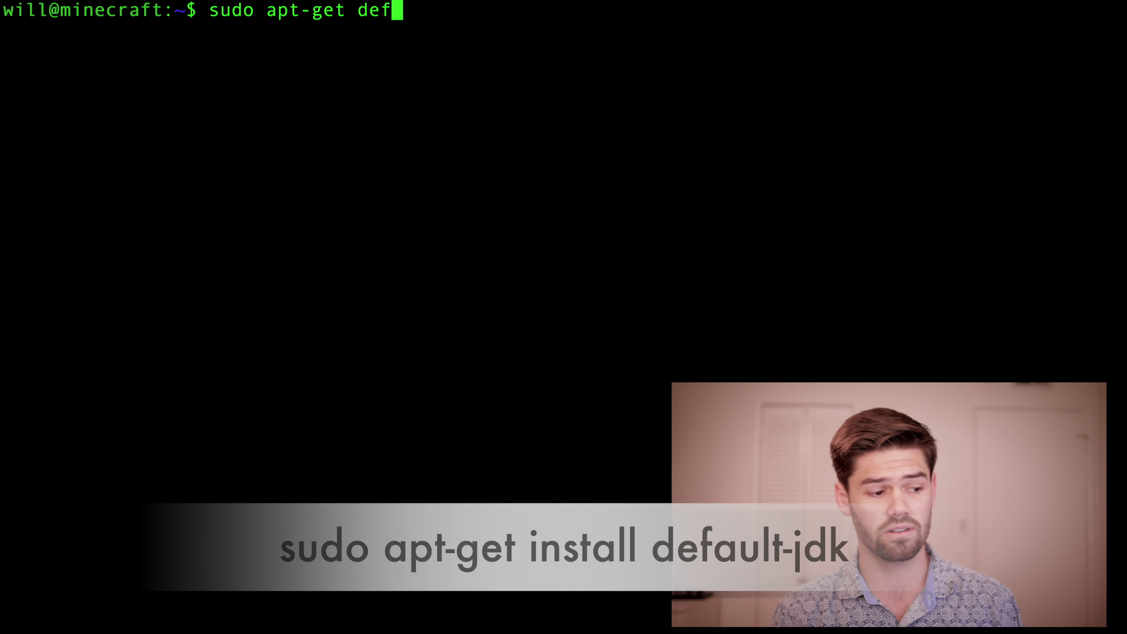
{"action": "type", "text": "ault-"}
{"action": "type", "text": "jdk"}
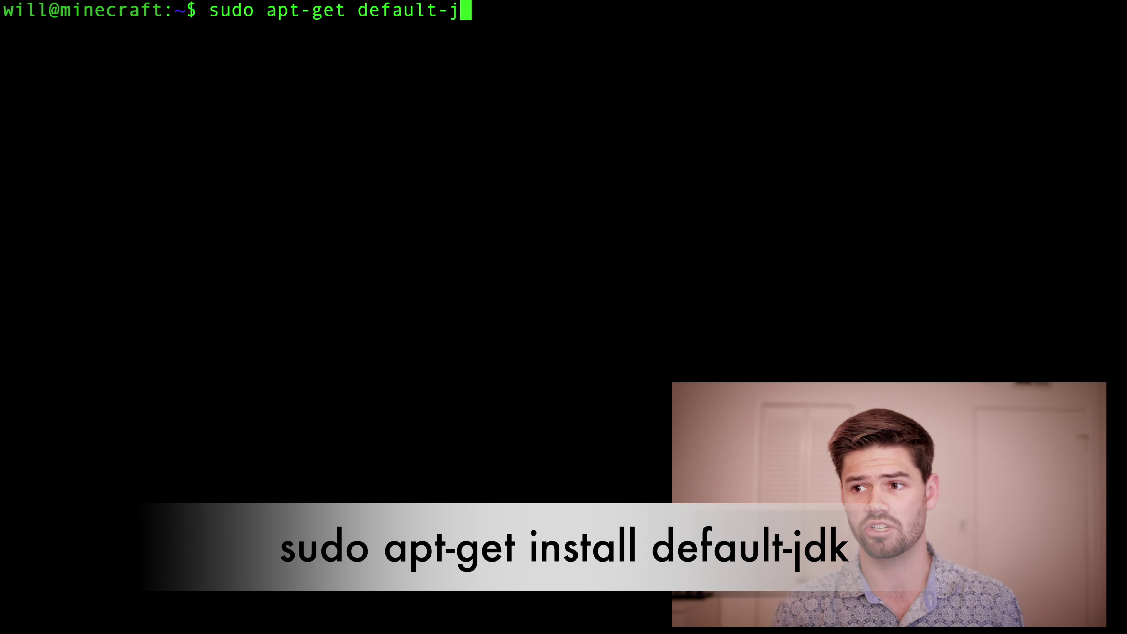
{"action": "key", "text": "Return"}
{"action": "key", "text": "Up"}
{"action": "key", "text": "Left"}
{"action": "key", "text": "Left"}
{"action": "key", "text": "Left"}
{"action": "key", "text": "Left"}
{"action": "key", "text": "Left"}
{"action": "key", "text": "Left"}
{"action": "key", "text": "Left"}
{"action": "key", "text": "Left"}
{"action": "key", "text": "Left"}
{"action": "key", "text": "Left"}
{"action": "key", "text": "Left"}
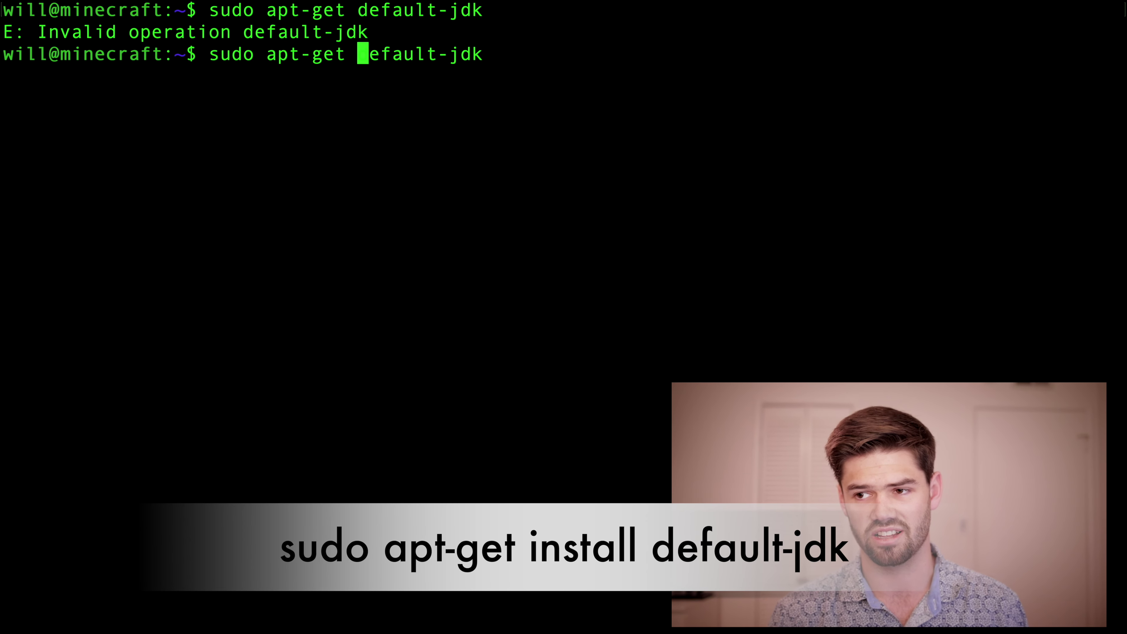
{"action": "type", "text": "ina"}
{"action": "key", "text": "BackSpace"}
{"action": "type", "text": "stall"}
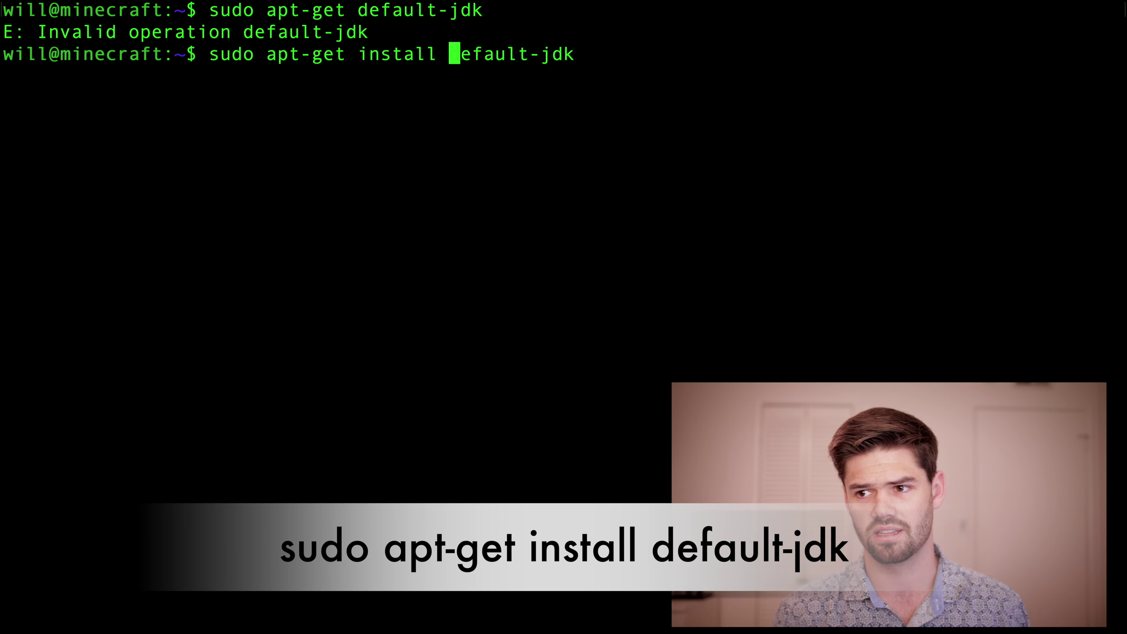
{"action": "key", "text": "Return"}
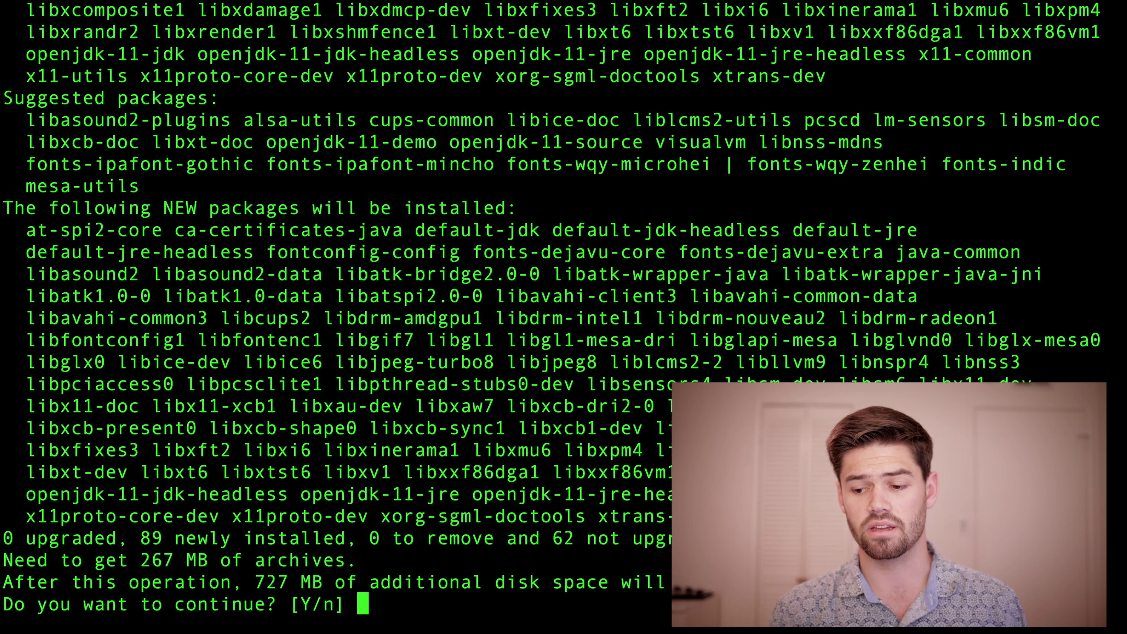
{"action": "type", "text": "y"}
{"action": "key", "text": "Return"}
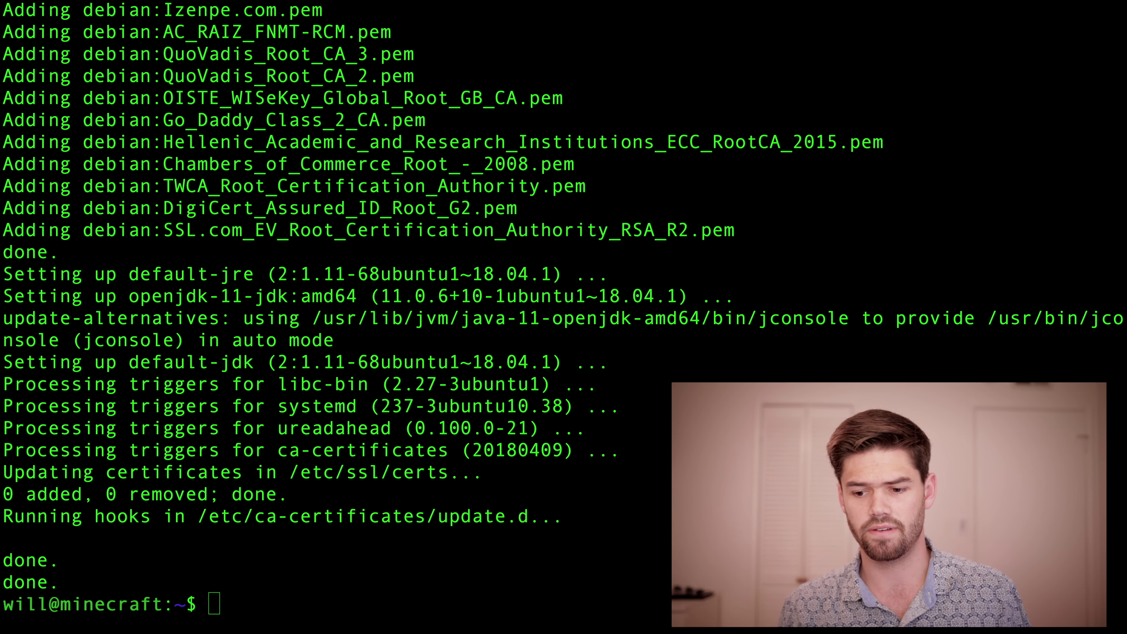
Step: Run sudo apt-get install screen, confirming screen 4.6.2 is already installed
{"action": "left_click", "coordinate": [393, 118]}
{"action": "type", "text": "sudo apt-get install default-jdk"}
{"action": "key", "text": "BackSpace"}
{"action": "key", "text": "BackSpace"}
{"action": "key", "text": "BackSpace"}
{"action": "key", "text": "BackSpace"}
{"action": "key", "text": "BackSpace"}
{"action": "key", "text": "BackSpace"}
{"action": "key", "text": "BackSpace"}
{"action": "key", "text": "BackSpace"}
{"action": "key", "text": "BackSpace"}
{"action": "key", "text": "BackSpace"}
{"action": "key", "text": "BackSpace"}
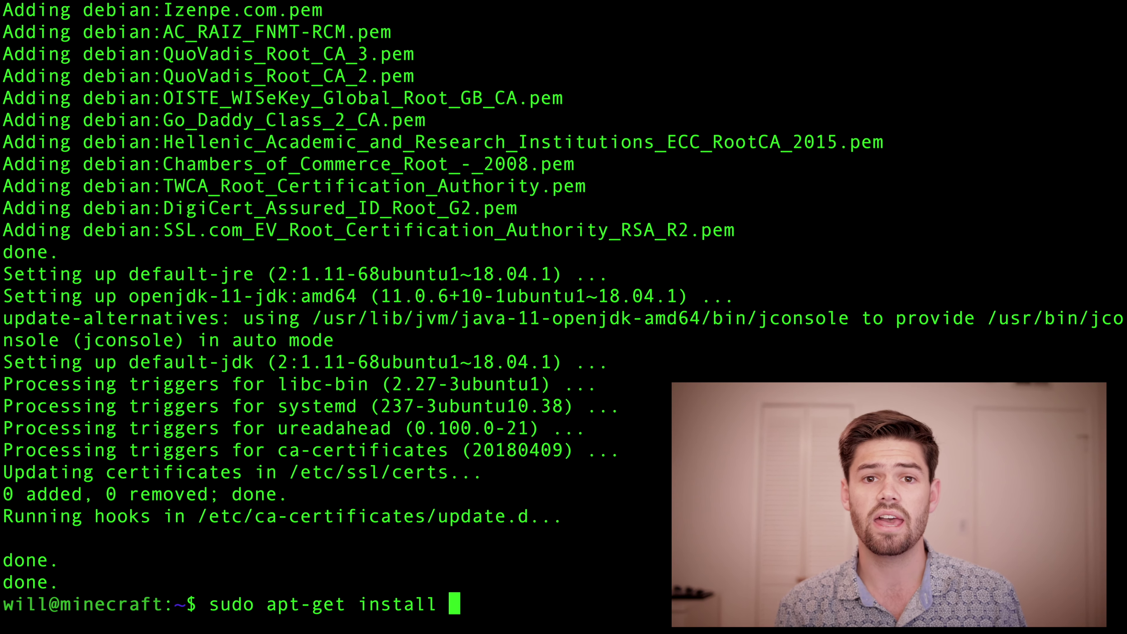
{"action": "type", "text": "sc"}
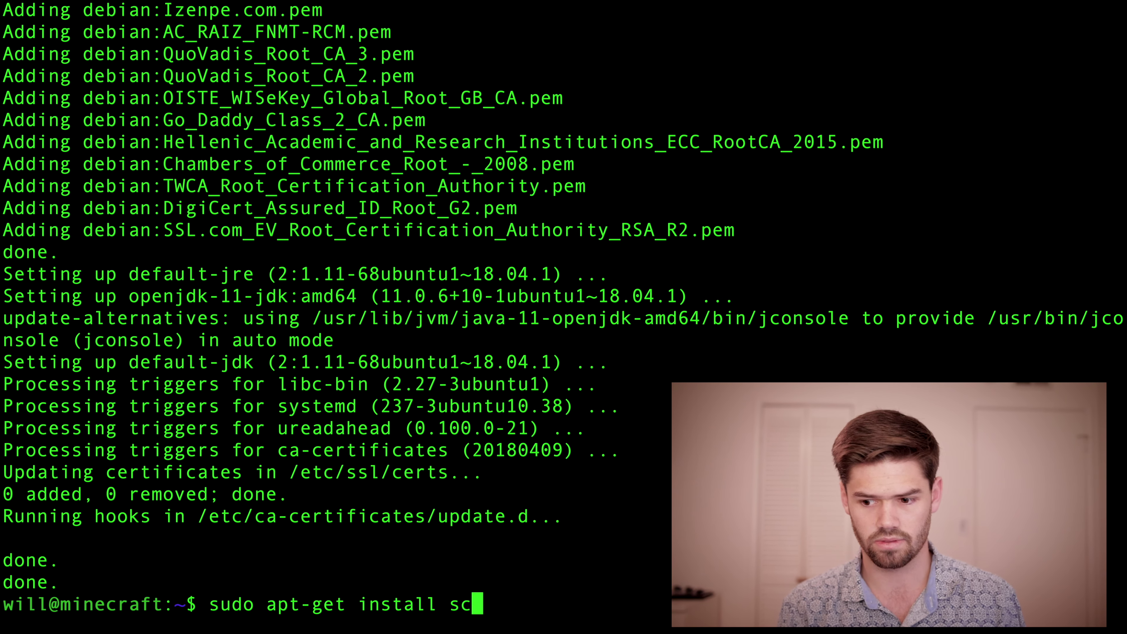
{"action": "type", "text": "reen"}
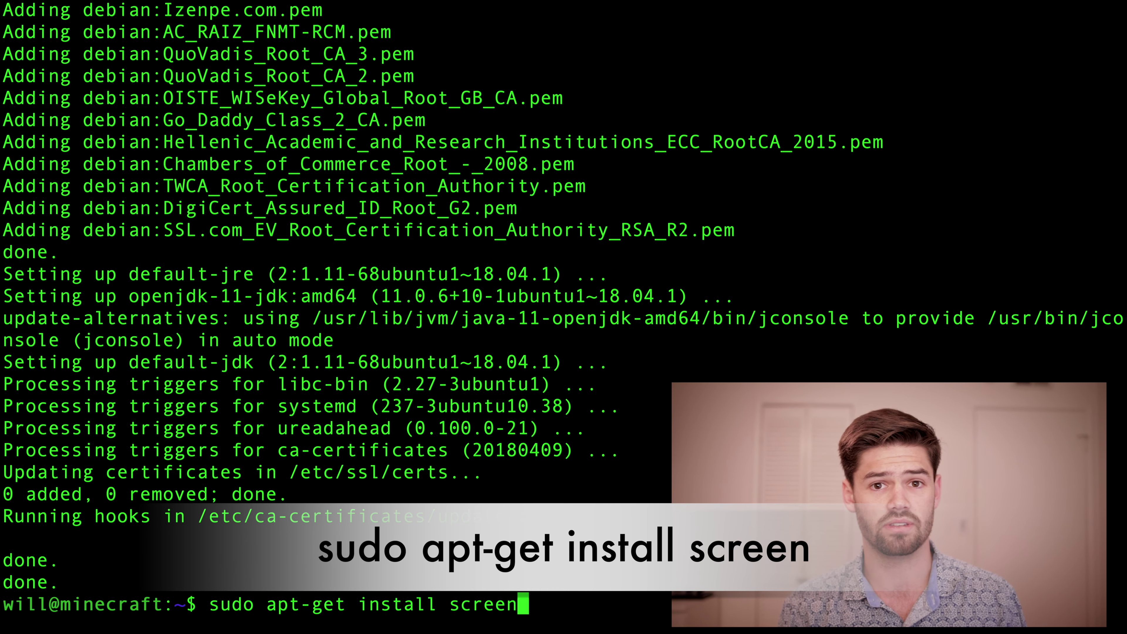
{"action": "key", "text": "Return"}
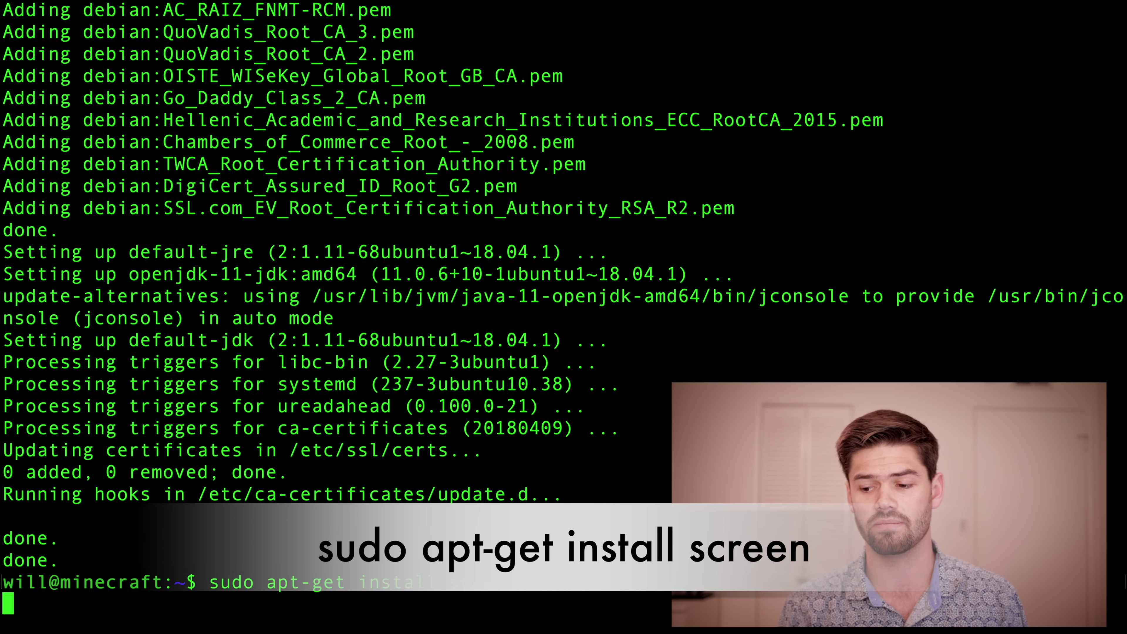
Step: Run sudo apt-get install wget, confirming wget 1.19.4 is already the newest version
{"action": "key", "text": "Up"}
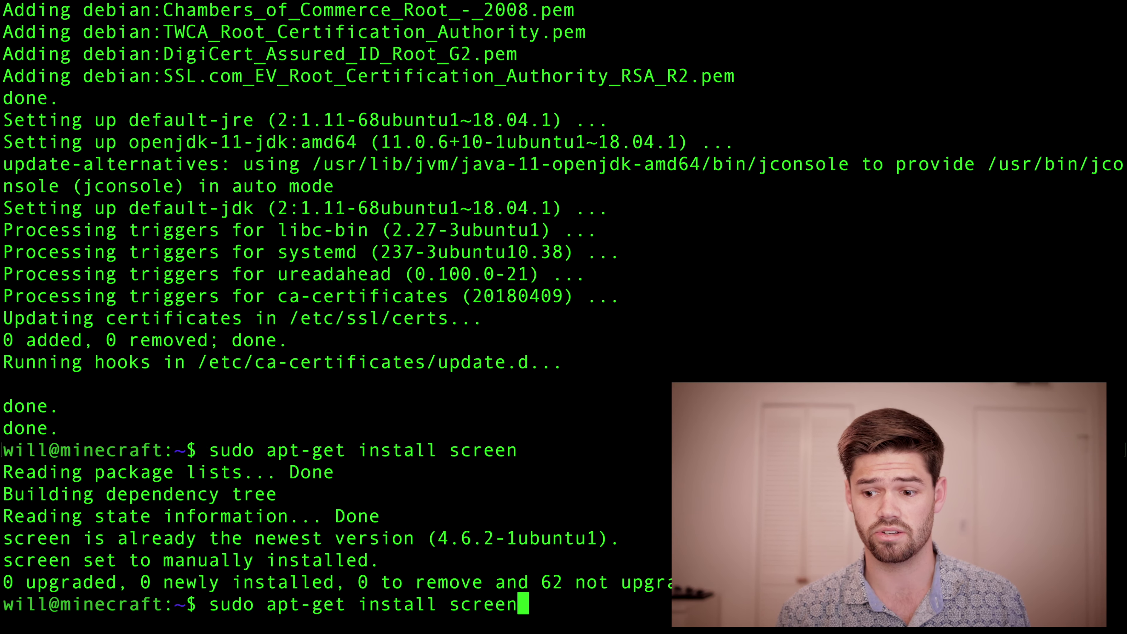
{"action": "key", "text": "BackSpace"}
{"action": "key", "text": "BackSpace"}
{"action": "key", "text": "BackSpace"}
{"action": "key", "text": "BackSpace"}
{"action": "key", "text": "BackSpace"}
{"action": "key", "text": "BackSpace"}
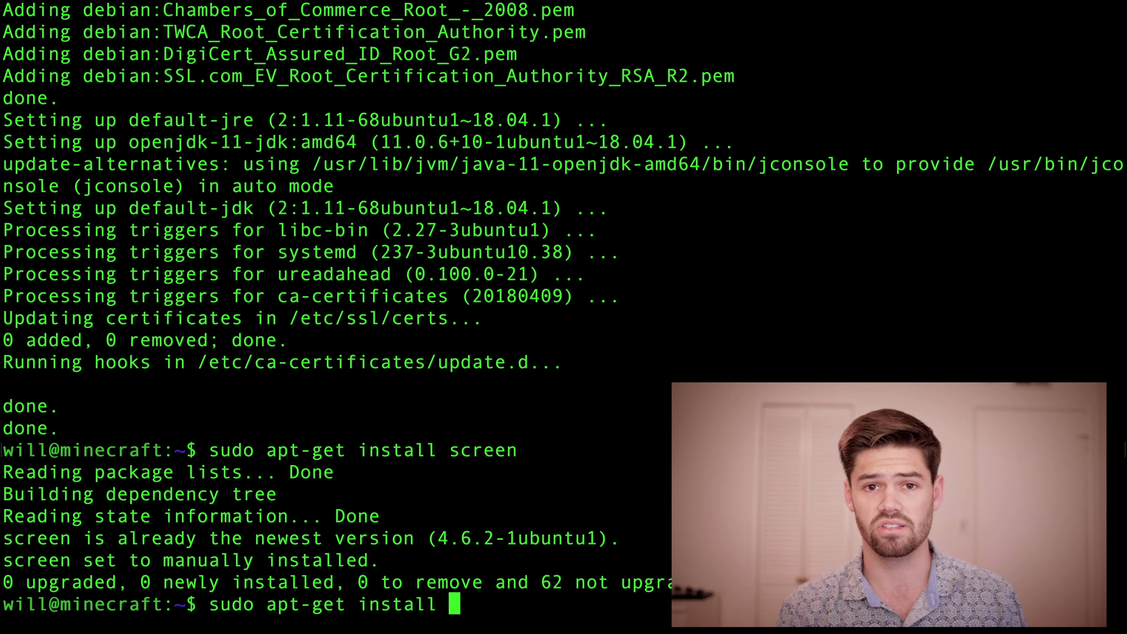
{"action": "type", "text": "wget"}
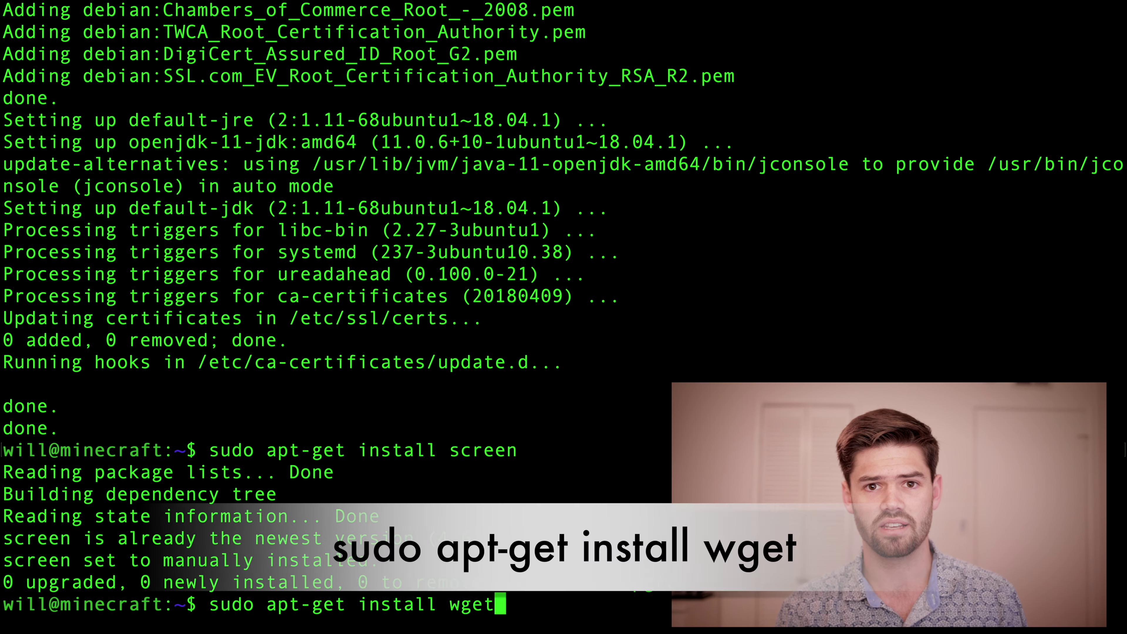
{"action": "key", "text": "Return"}
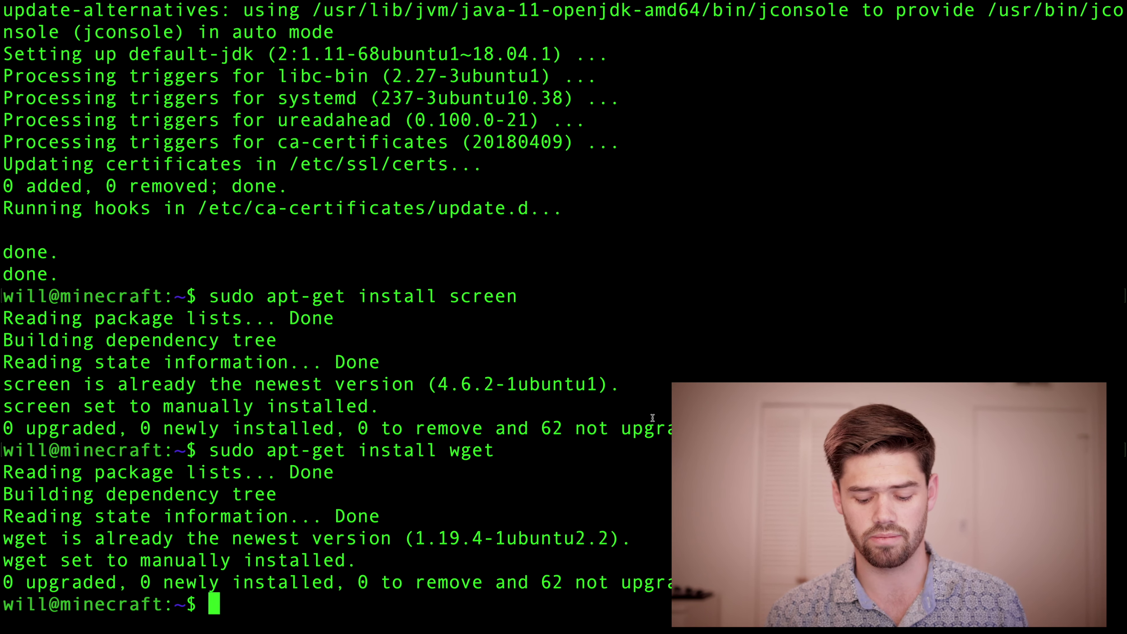
Step: List the home directory contents and clear the terminal output
{"action": "type", "text": "ls"}
{"action": "key", "text": "Return"}
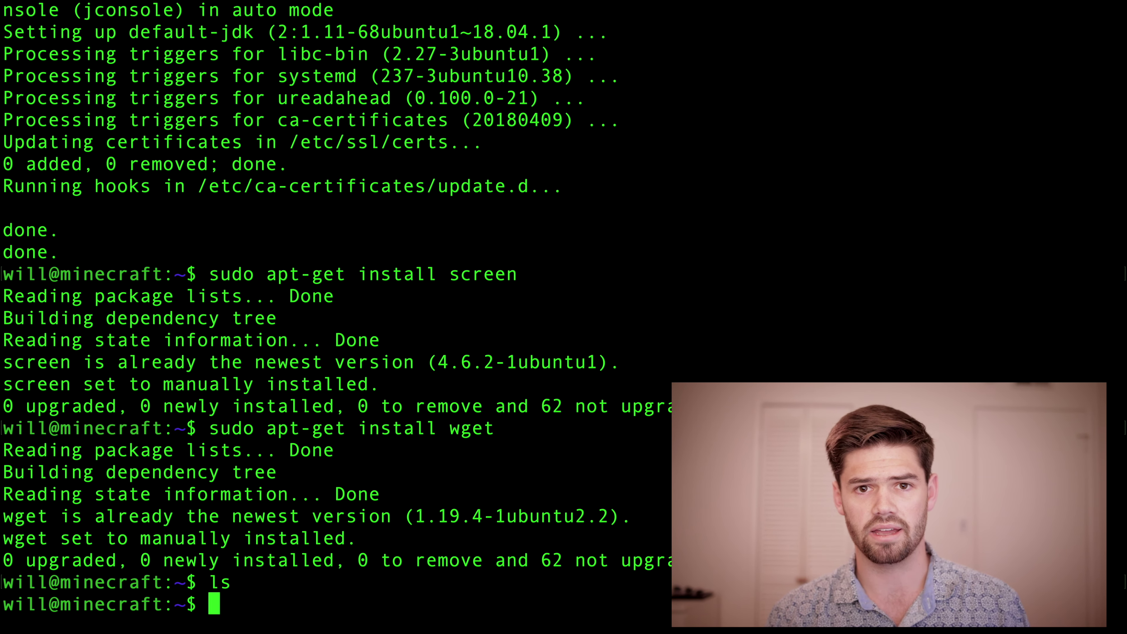
{"action": "type", "text": "clear"}
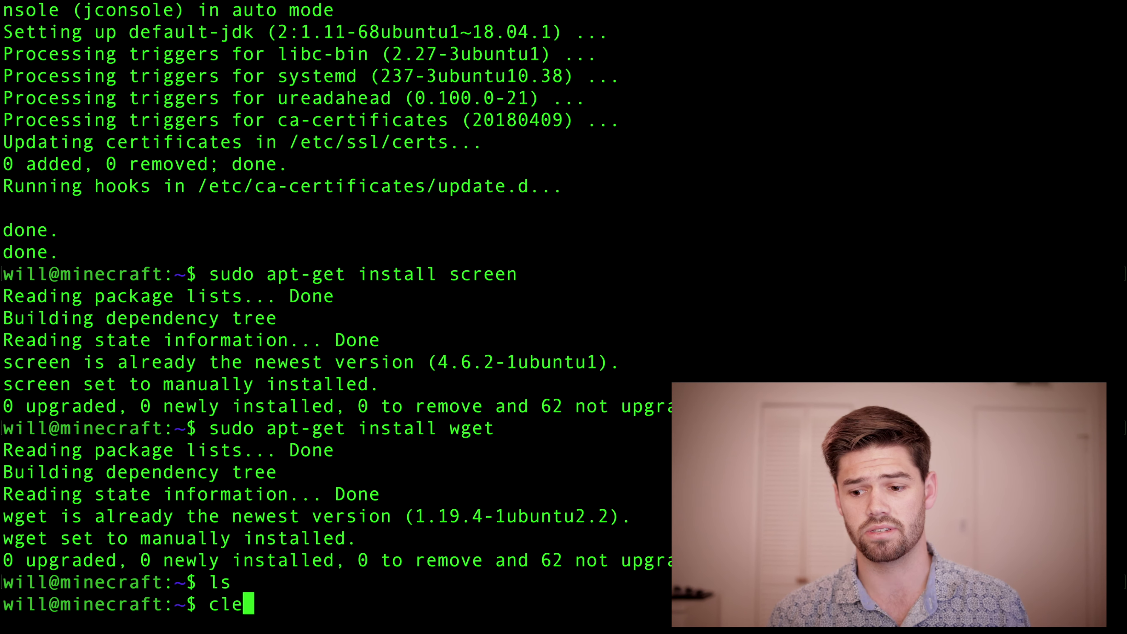
{"action": "key", "text": "Return"}
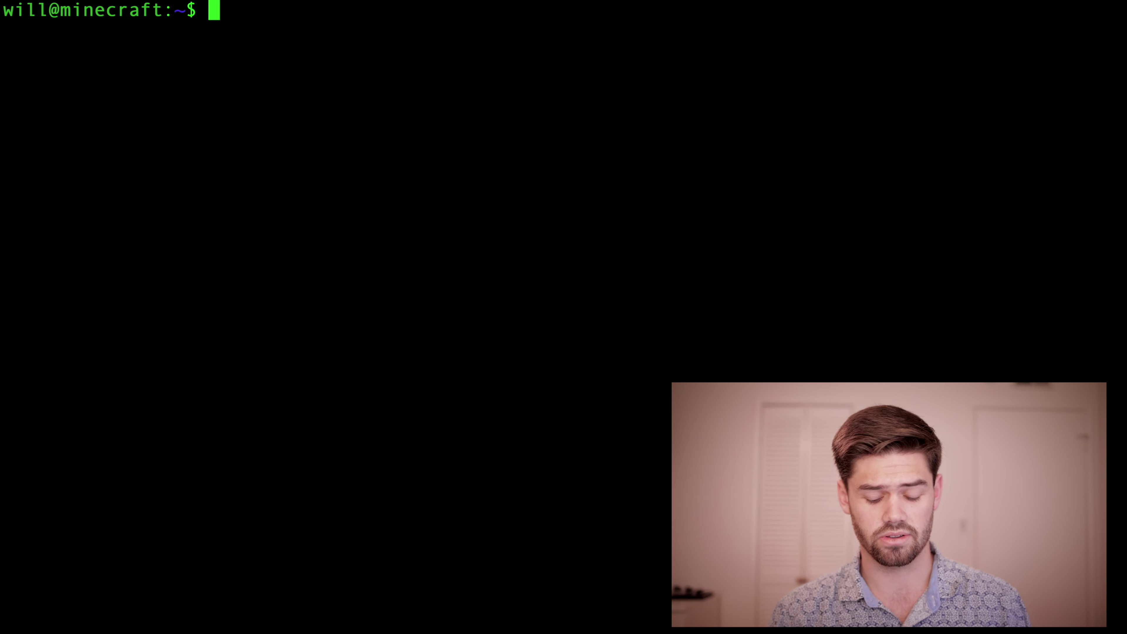
Step: Create a server1 folder, verify it with ls, and change into it
{"action": "type", "text": "mkdir "}
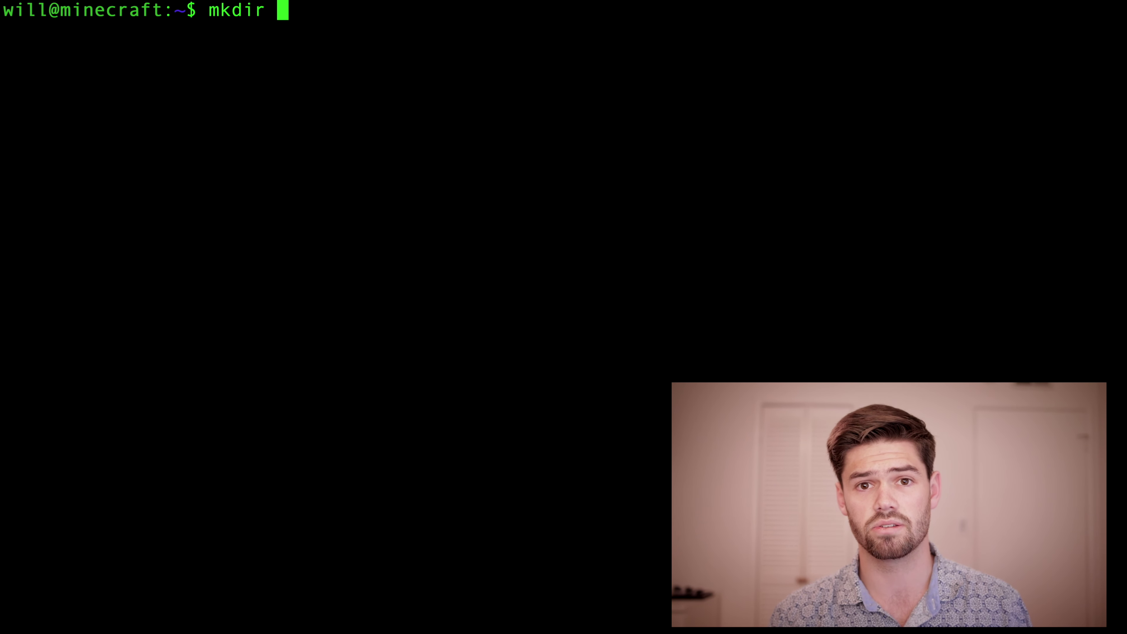
{"action": "type", "text": "server1"}
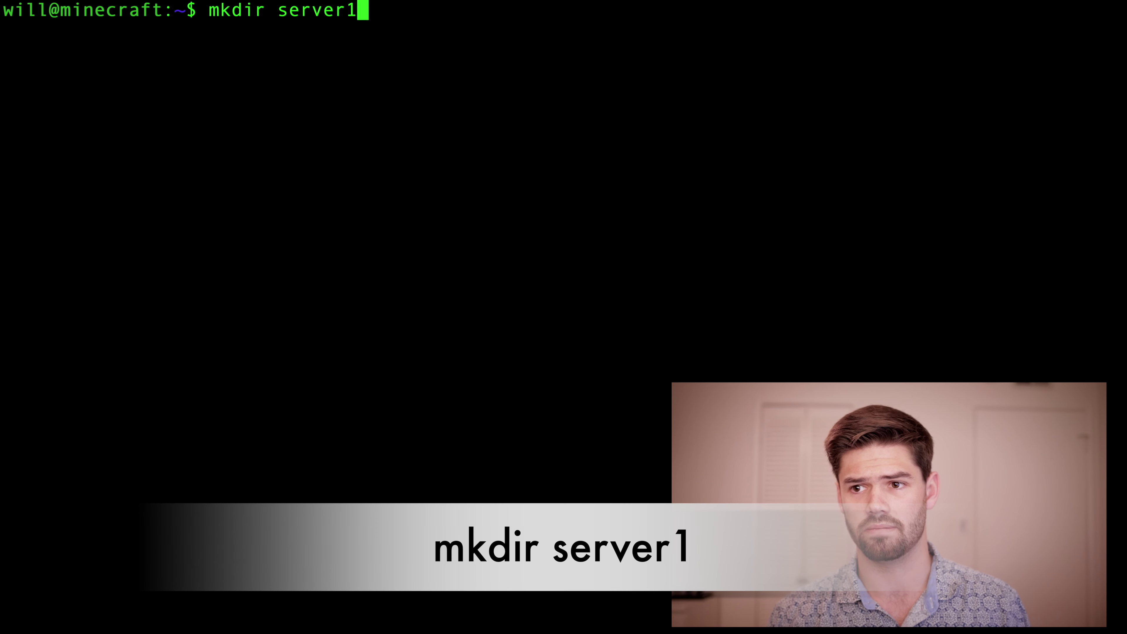
{"action": "key", "text": "Return"}
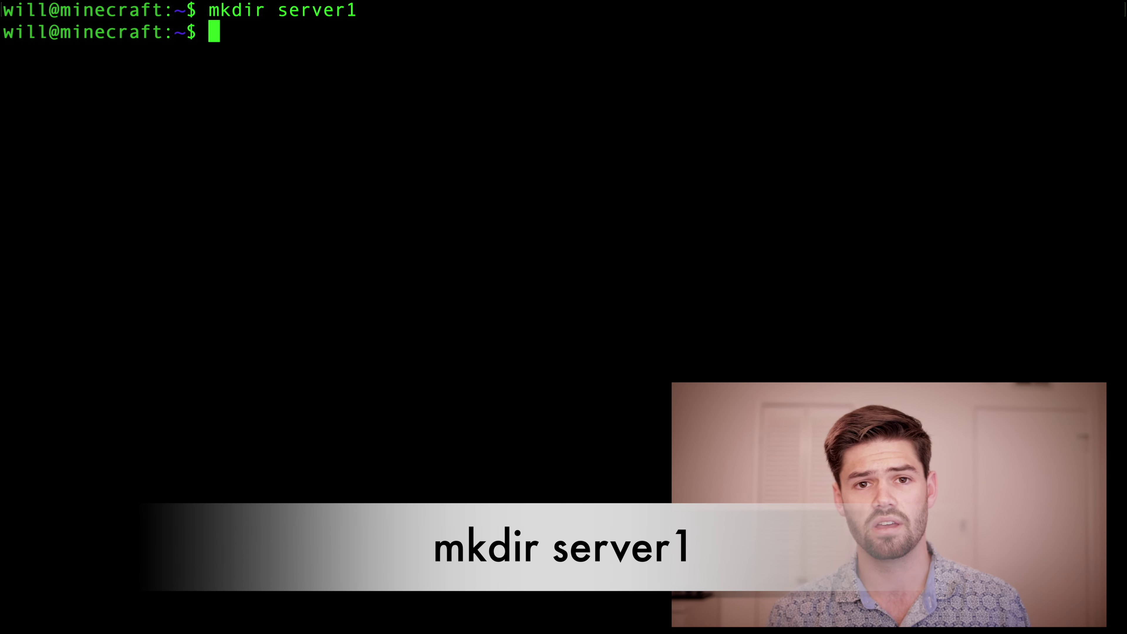
{"action": "type", "text": "ls"}
{"action": "key", "text": "Return"}
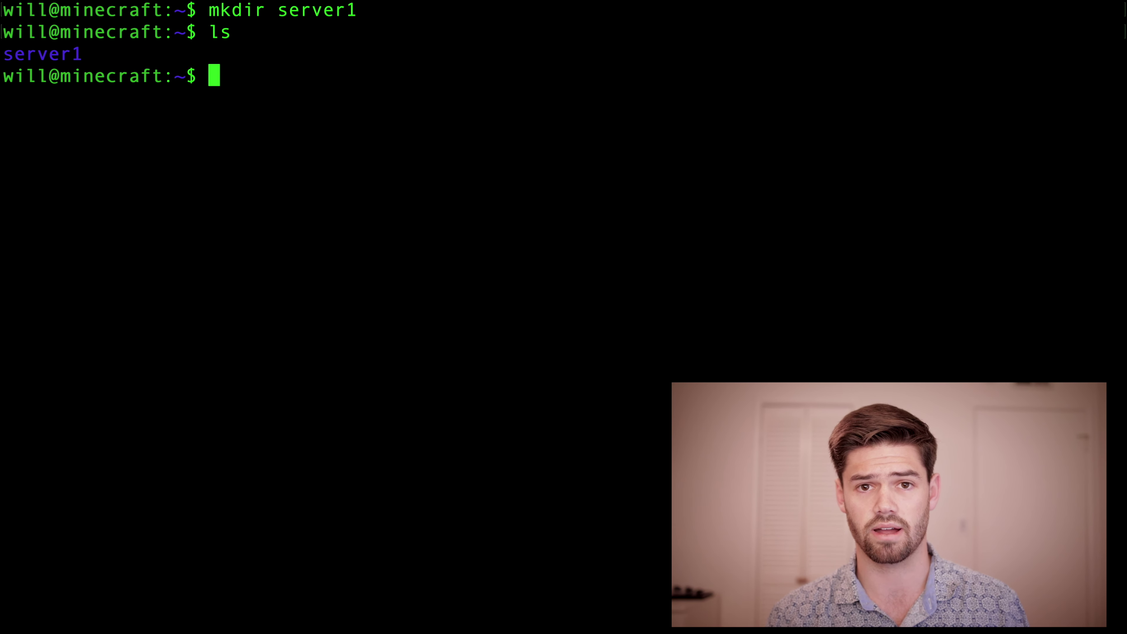
{"action": "type", "text": "cd s"}
{"action": "key", "text": "Tab"}
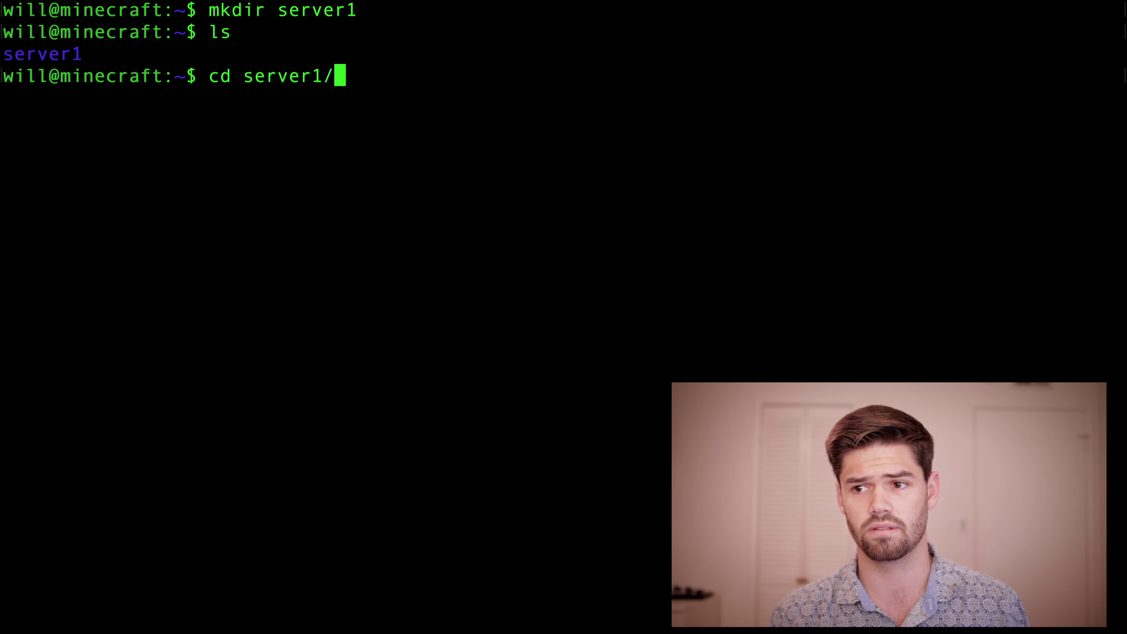
{"action": "key", "text": "Return"}
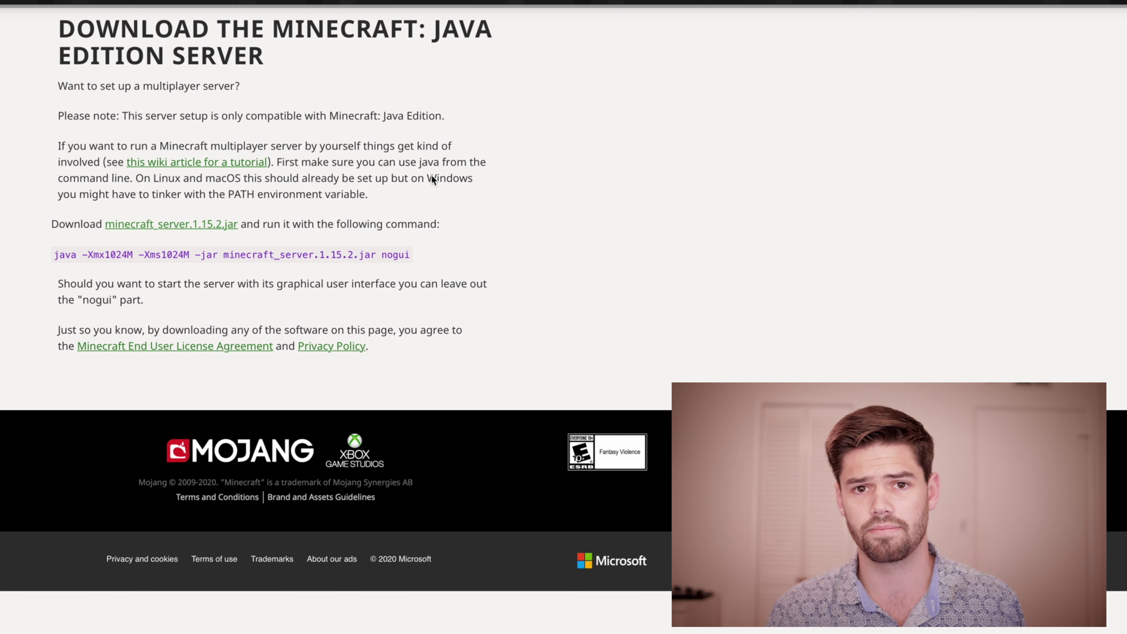
Step: Copy the minecraft_server.1.15.2.jar download link from the minecraft.net page
{"action": "right_click", "coordinate": [199, 224]}
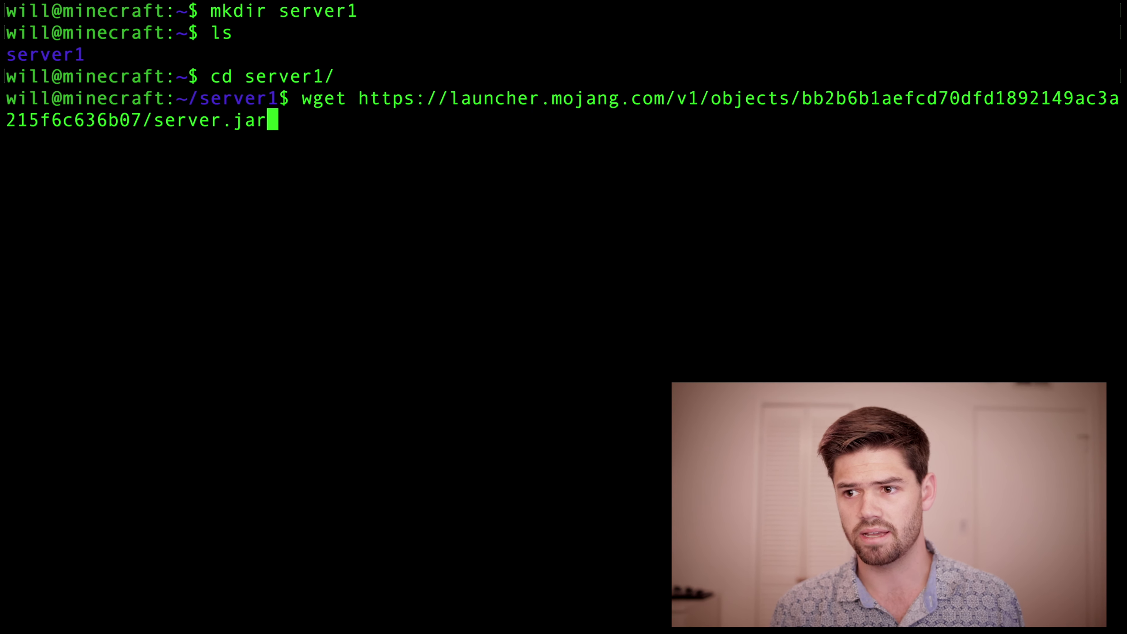
Step: Download the server jar with wget, saving it as minecraft_server.1.15.2.jar
{"action": "type", "text": "-O"}
{"action": "key", "text": "Left"}
{"action": "key", "text": "Left"}
{"action": "key", "text": "Left"}
{"action": "key", "text": "Right"}
{"action": "key", "text": "Right"}
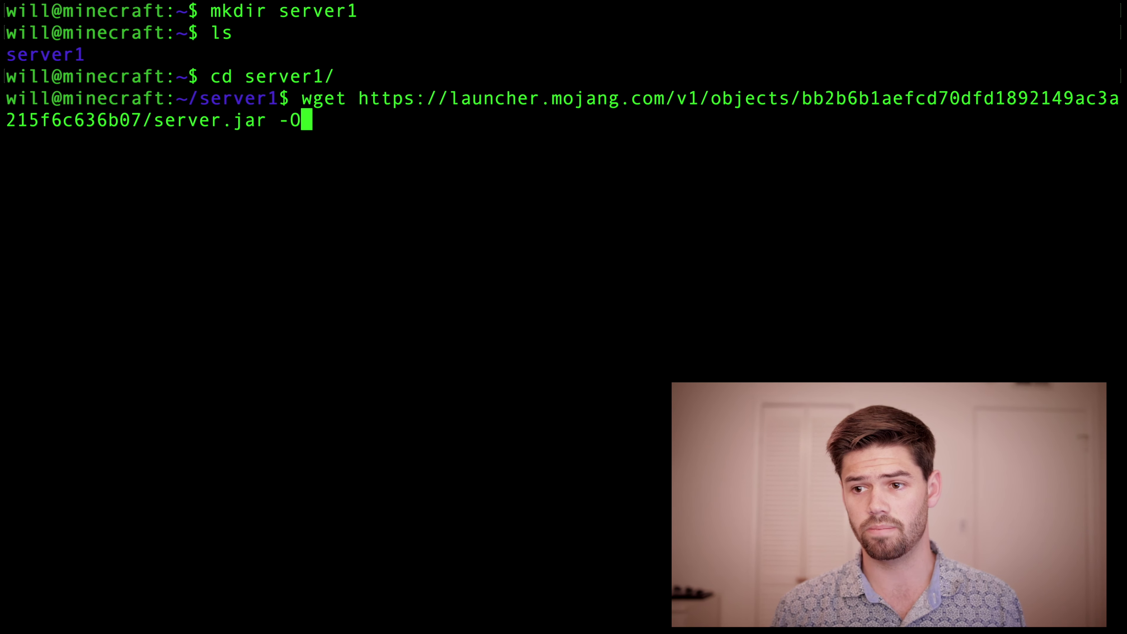
{"action": "key", "text": "Right"}
{"action": "key", "text": "ctrl+Right"}
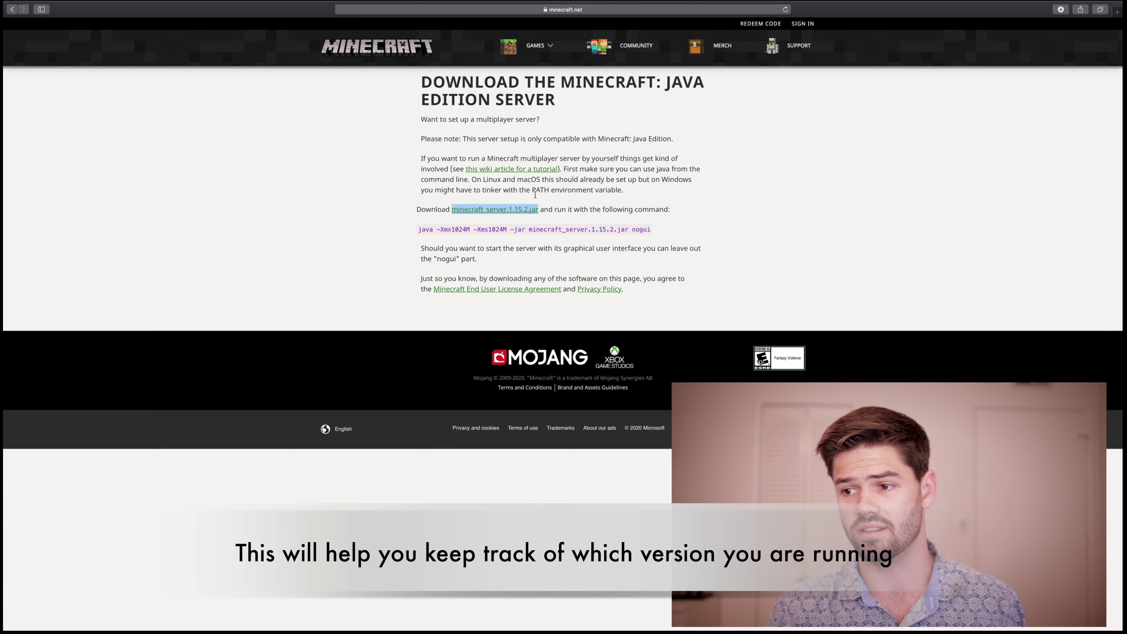
{"action": "key", "text": "ctrl+Left"}
{"action": "type", "text": "mine"}
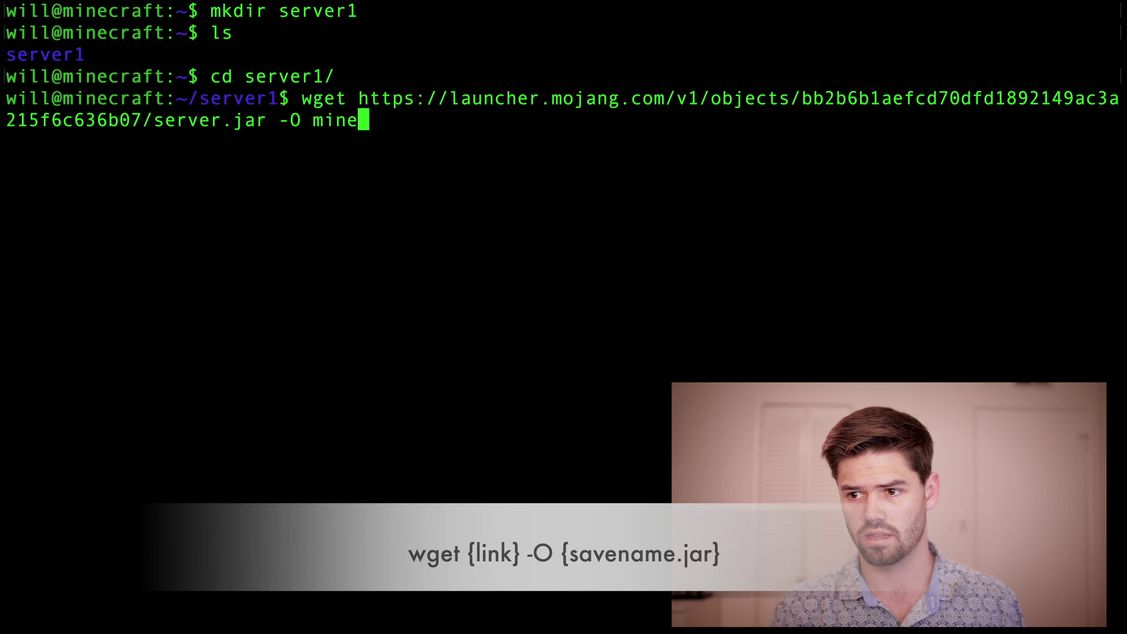
{"action": "type", "text": "craft_server.1.15.2.jar"}
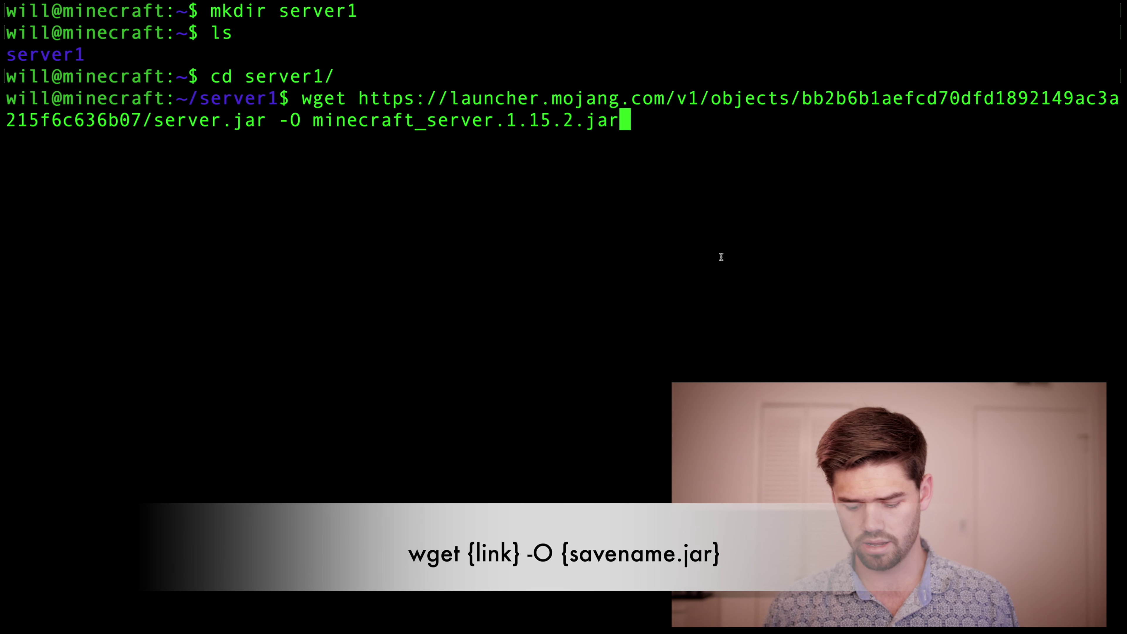
{"action": "key", "text": "Return"}
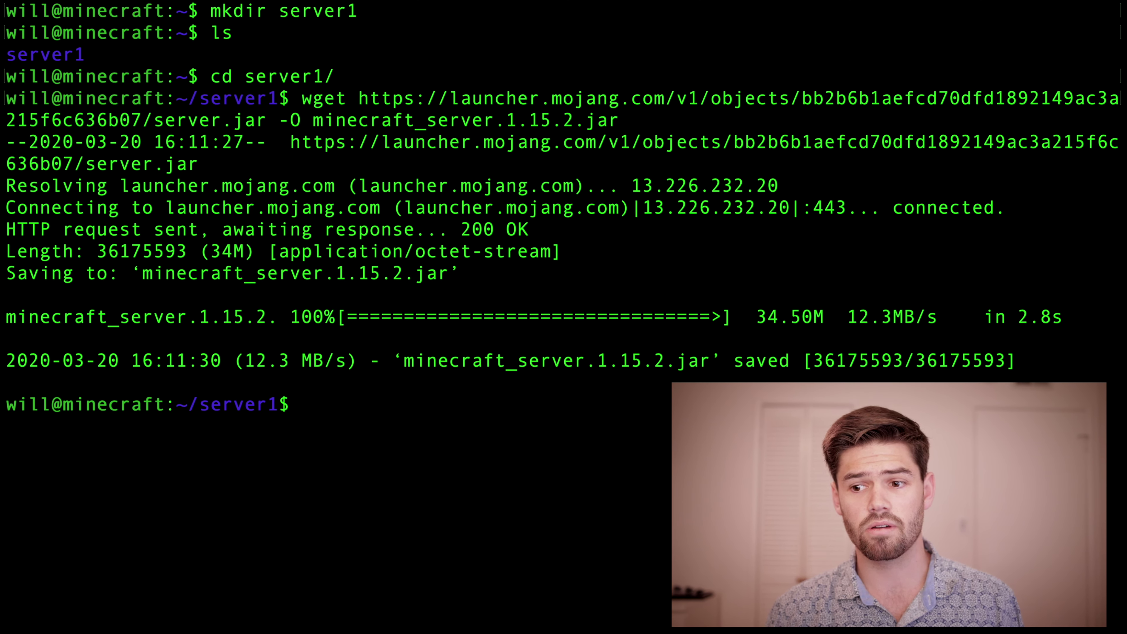
Step: List the server1 folder to confirm the 34M jar is there
{"action": "type", "text": "ls"}
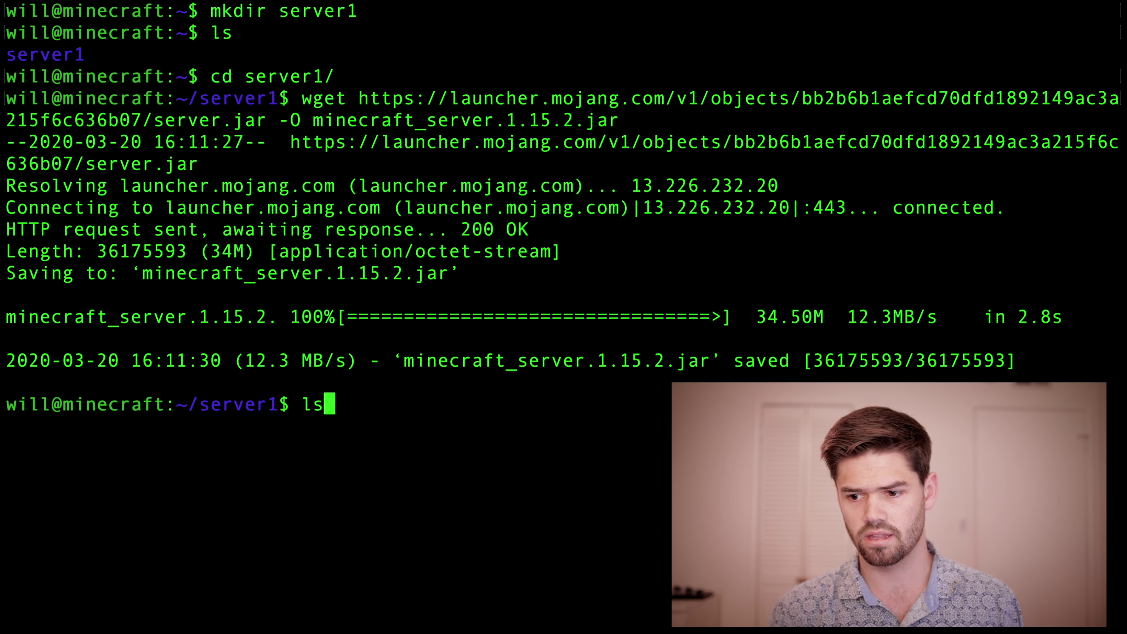
{"action": "key", "text": "Return"}
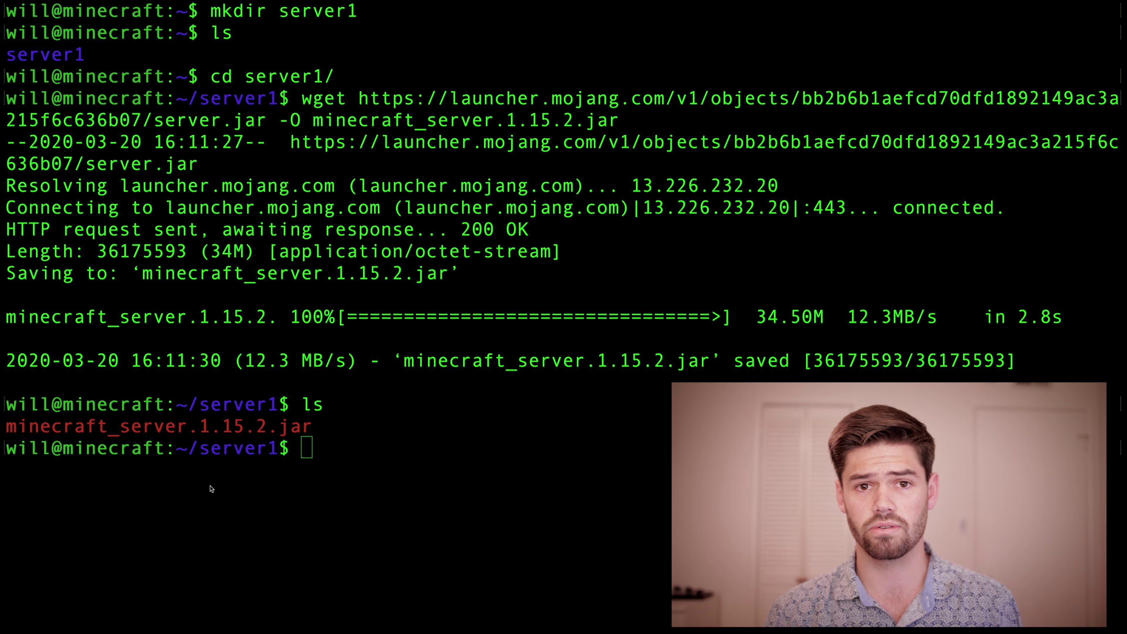
{"action": "left_click", "coordinate": [212, 488]}
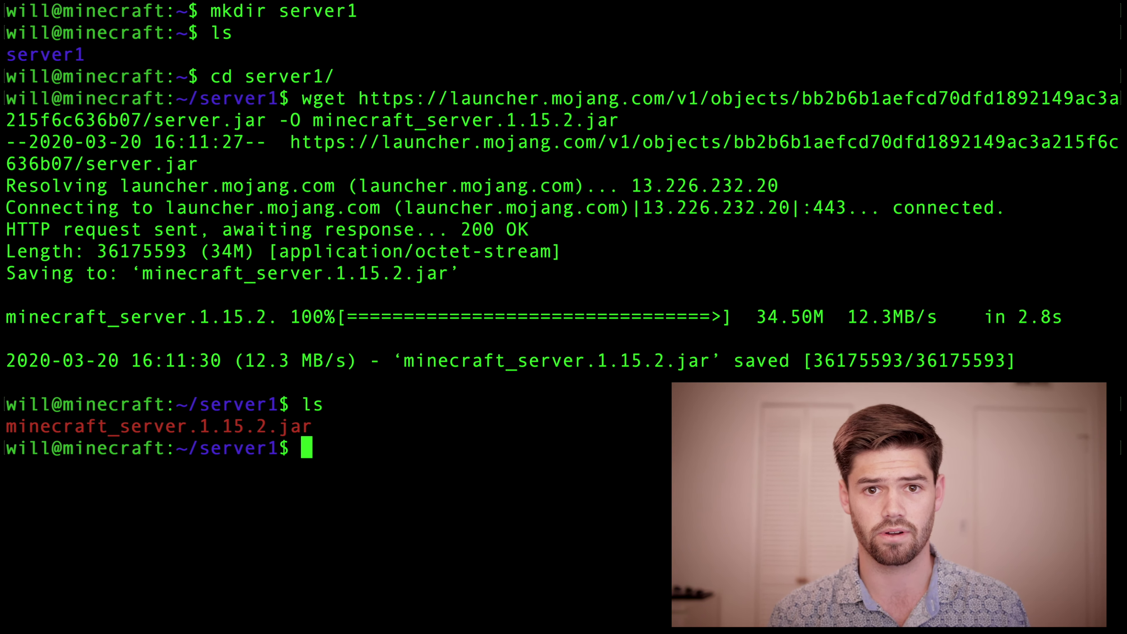
Step: Run the jar once with java -Xms1G -Xmx4G, then list the generated eula.txt, logs and server.properties
{"action": "type", "text": "java "}
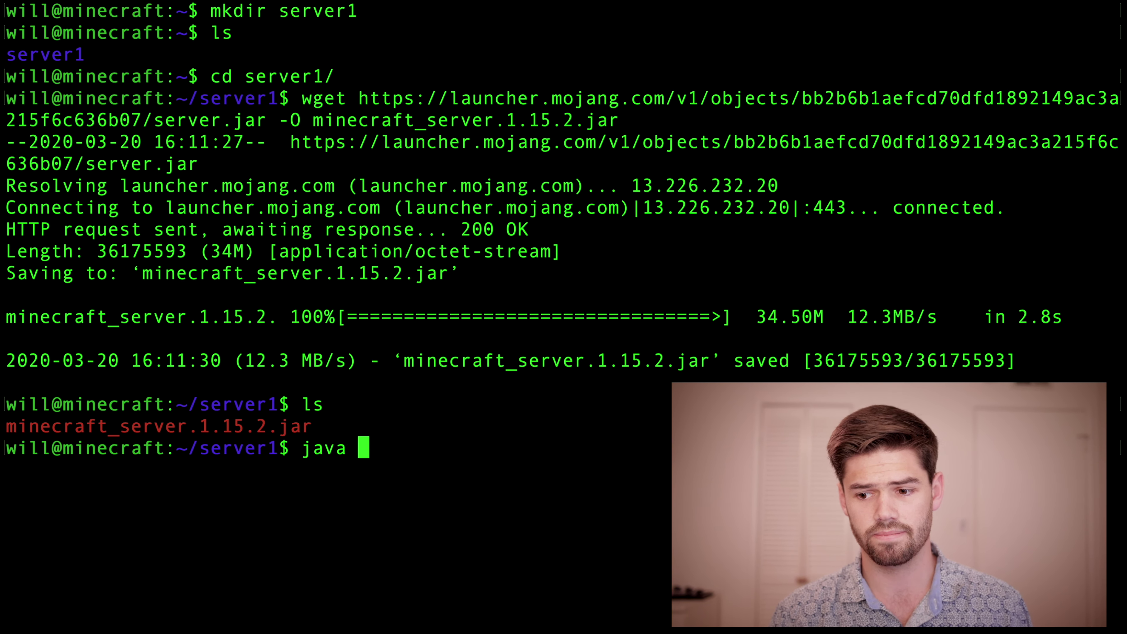
{"action": "type", "text": "-Xms"}
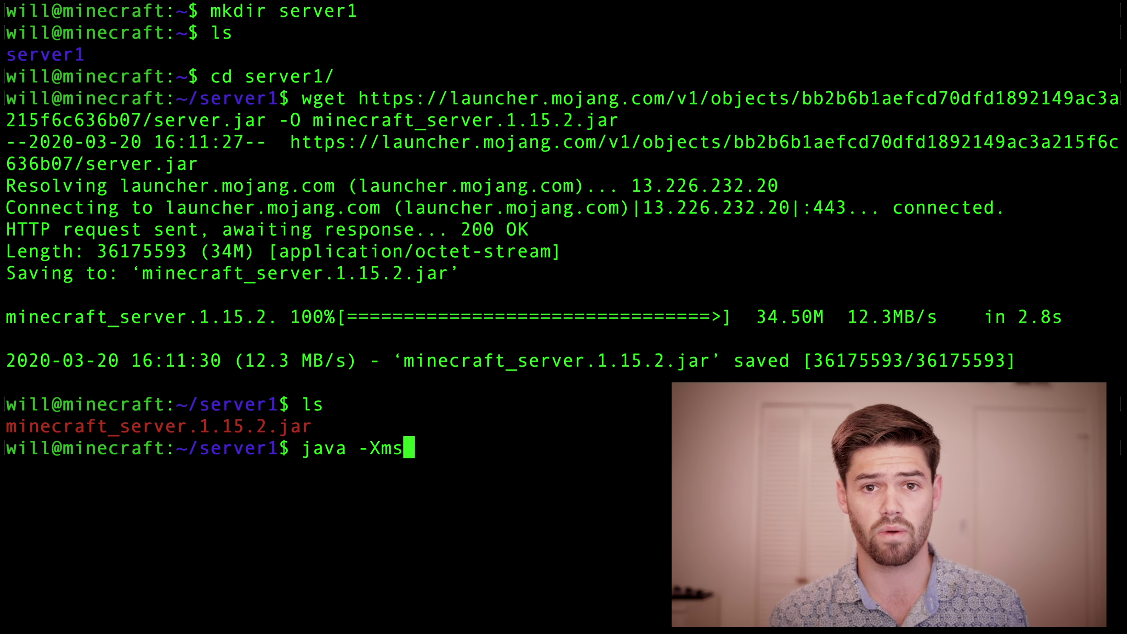
{"action": "type", "text": "1G"}
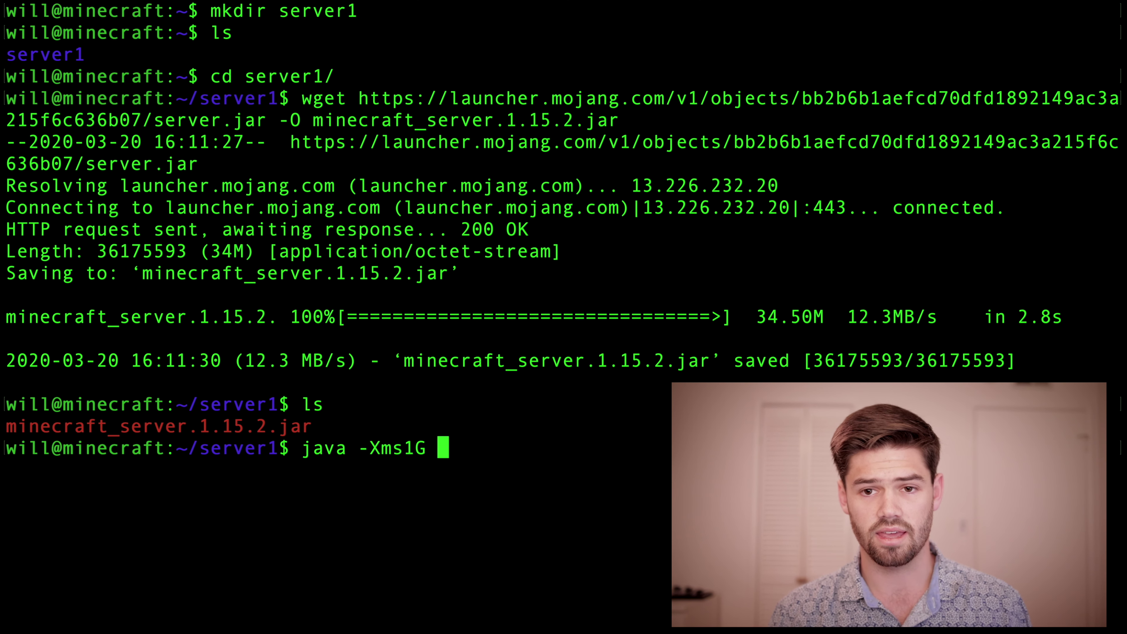
{"action": "type", "text": " -Xmx"}
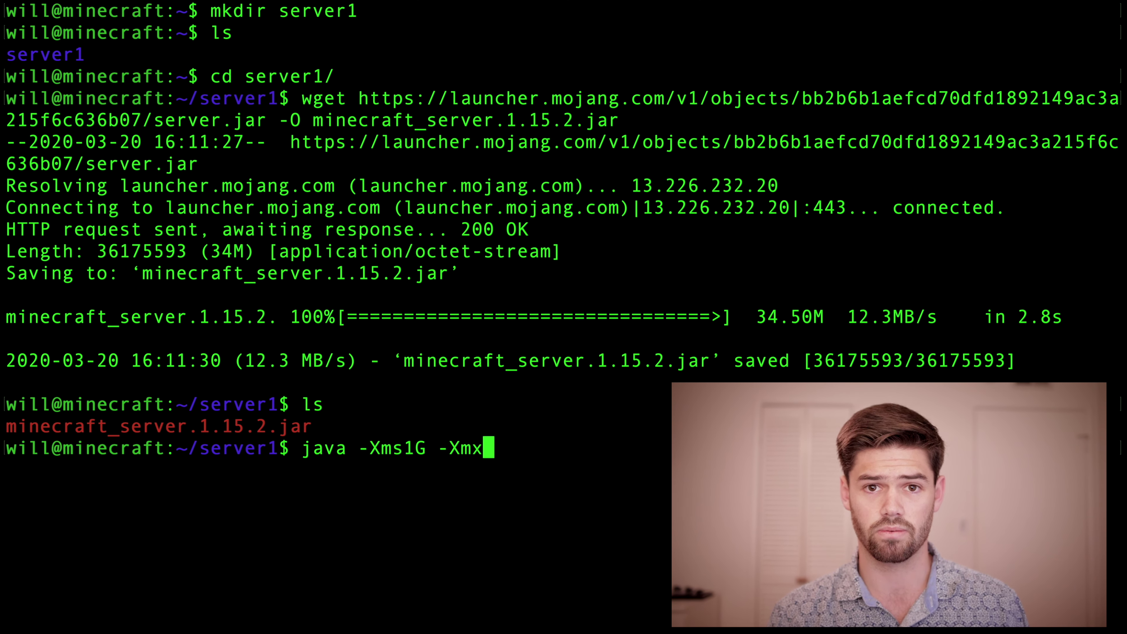
{"action": "type", "text": "4"}
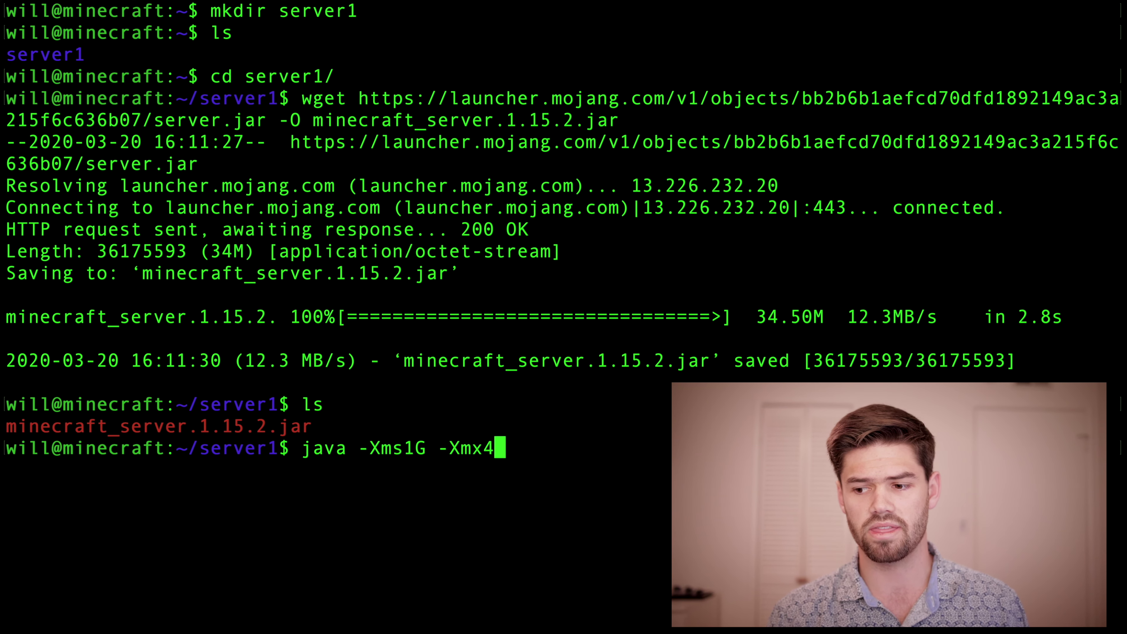
{"action": "type", "text": "G"}
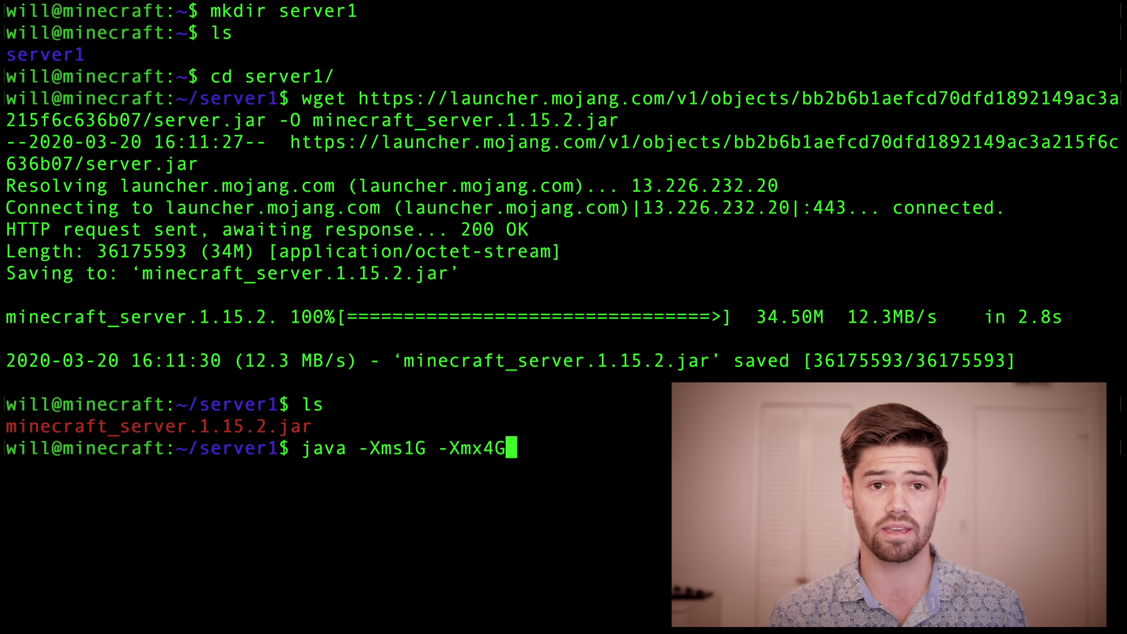
{"action": "type", "text": " -jar"}
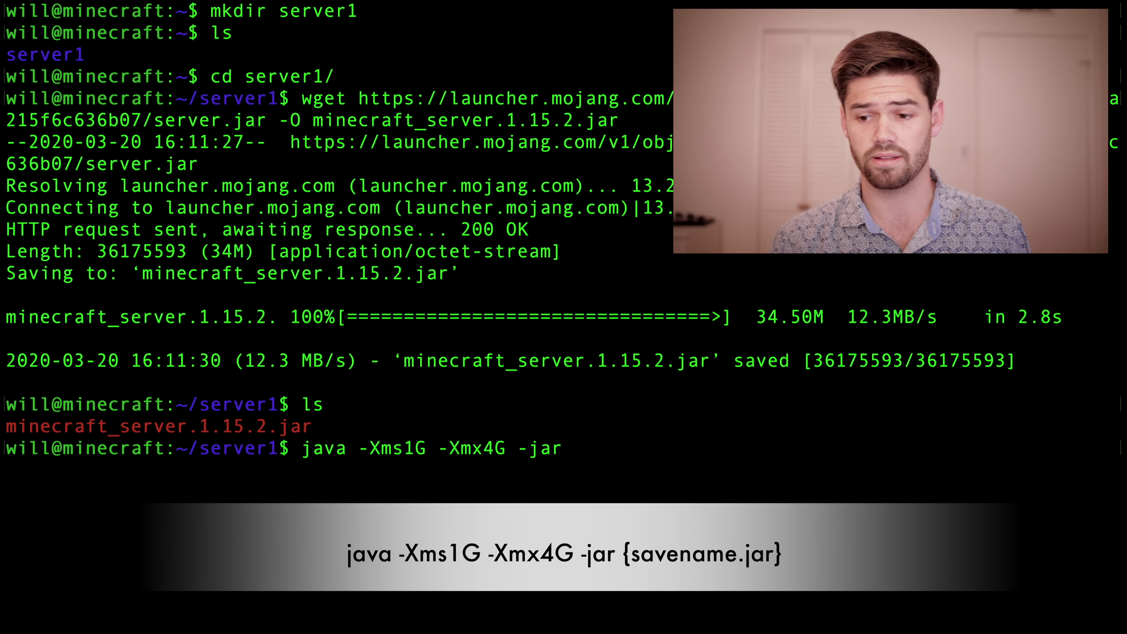
{"action": "type", "text": " min"}
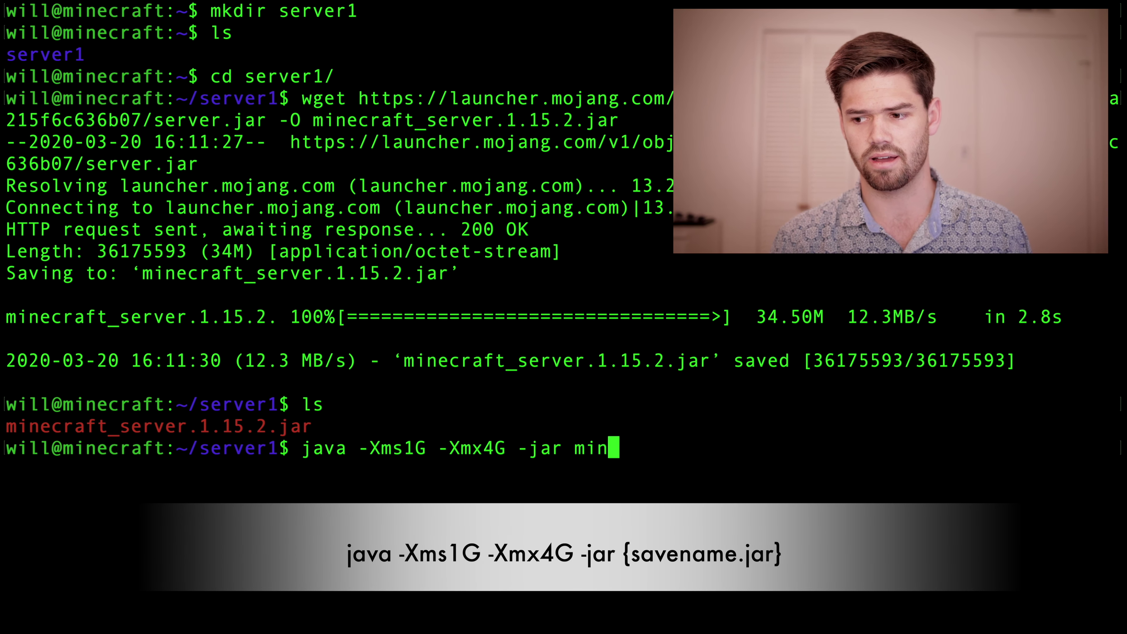
{"action": "key", "text": "Tab"}
{"action": "key", "text": "Return"}
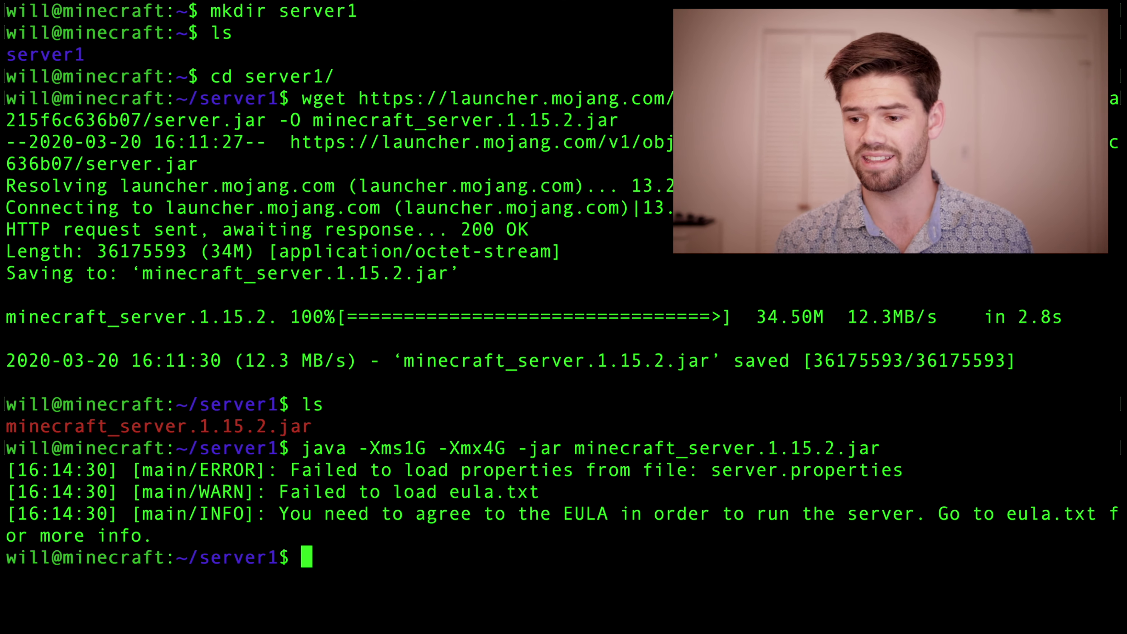
{"action": "type", "text": "ls"}
{"action": "key", "text": "Return"}
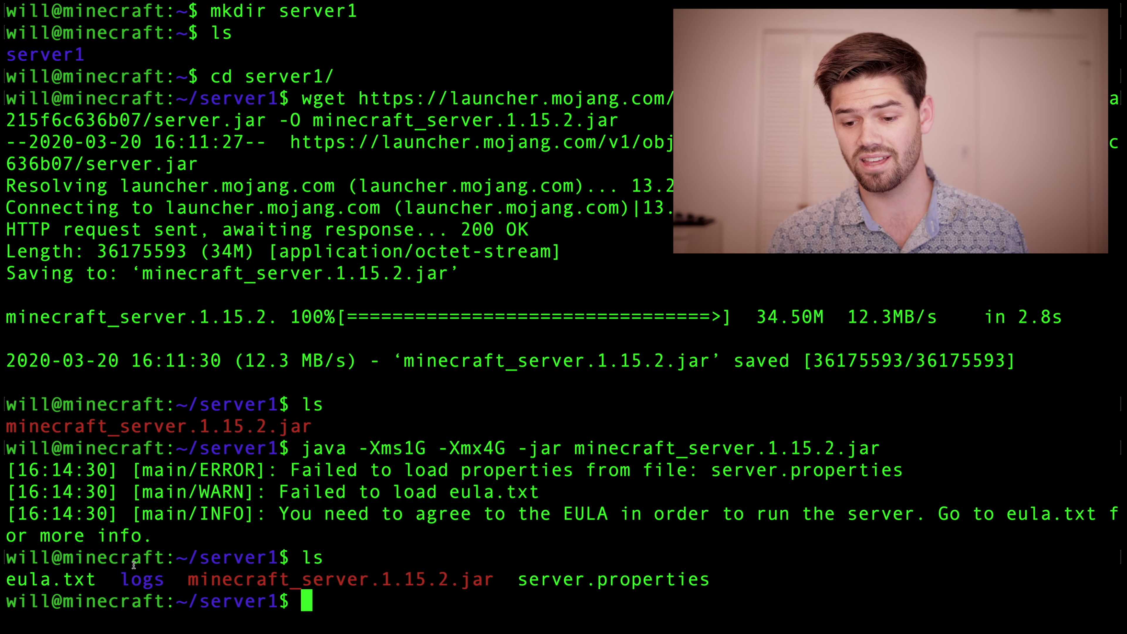
{"action": "left_click_drag", "start_coordinate": [96, 576], "coordinate": [6, 577]}
Step: Open eula.txt in nano
{"action": "left_click", "coordinate": [372, 571]}
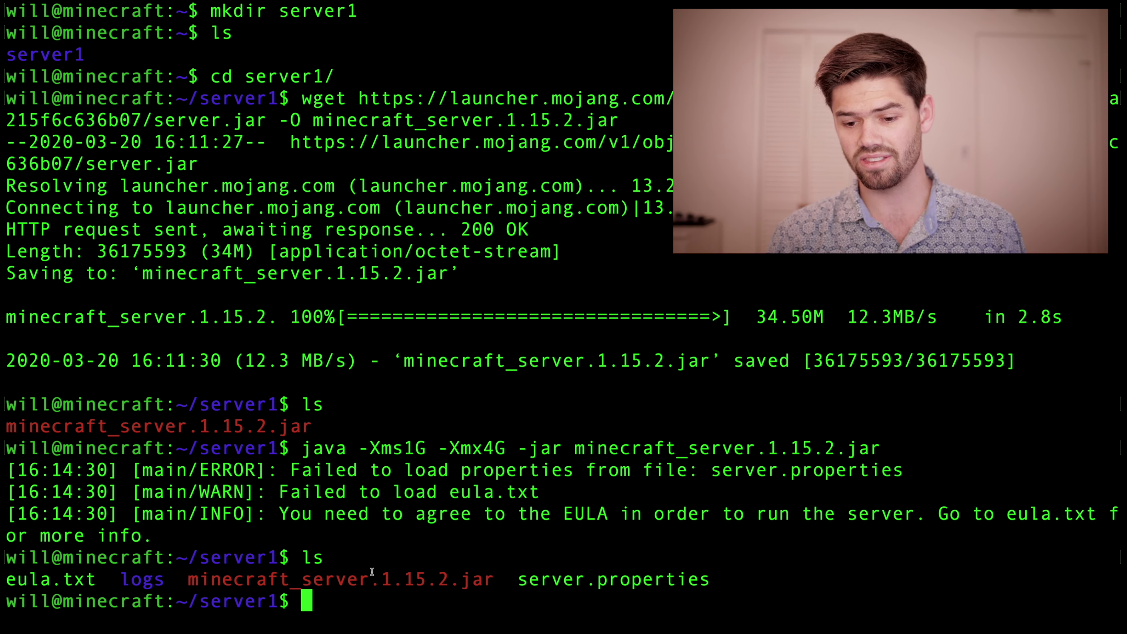
{"action": "type", "text": "no"}
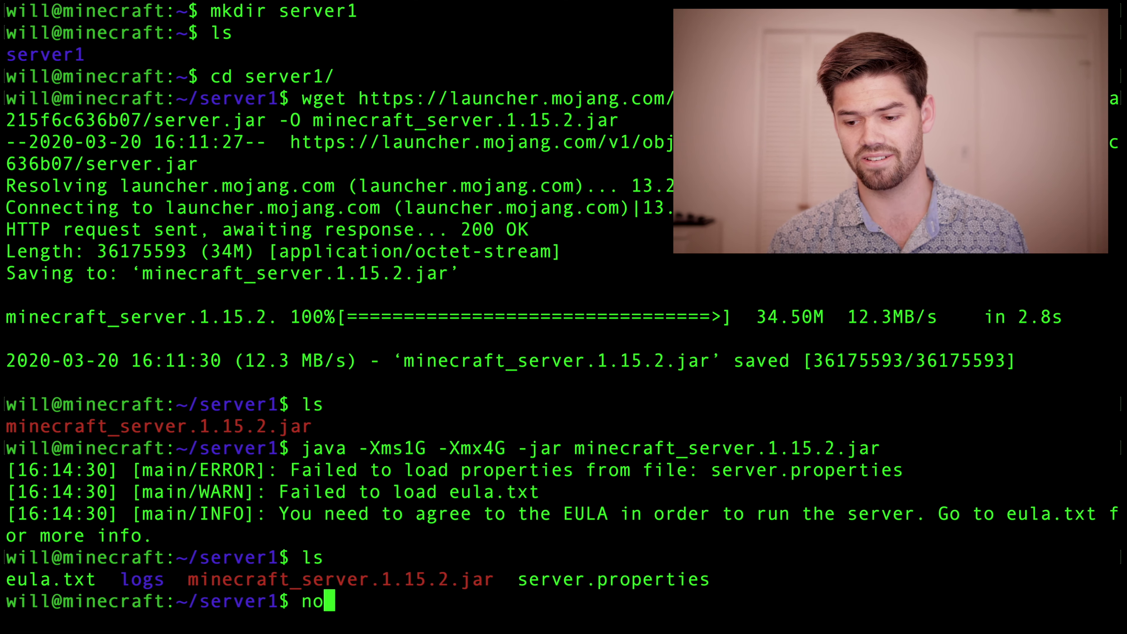
{"action": "key", "text": "BackSpace"}
{"action": "type", "text": "ano eu"}
{"action": "key", "text": "Tab"}
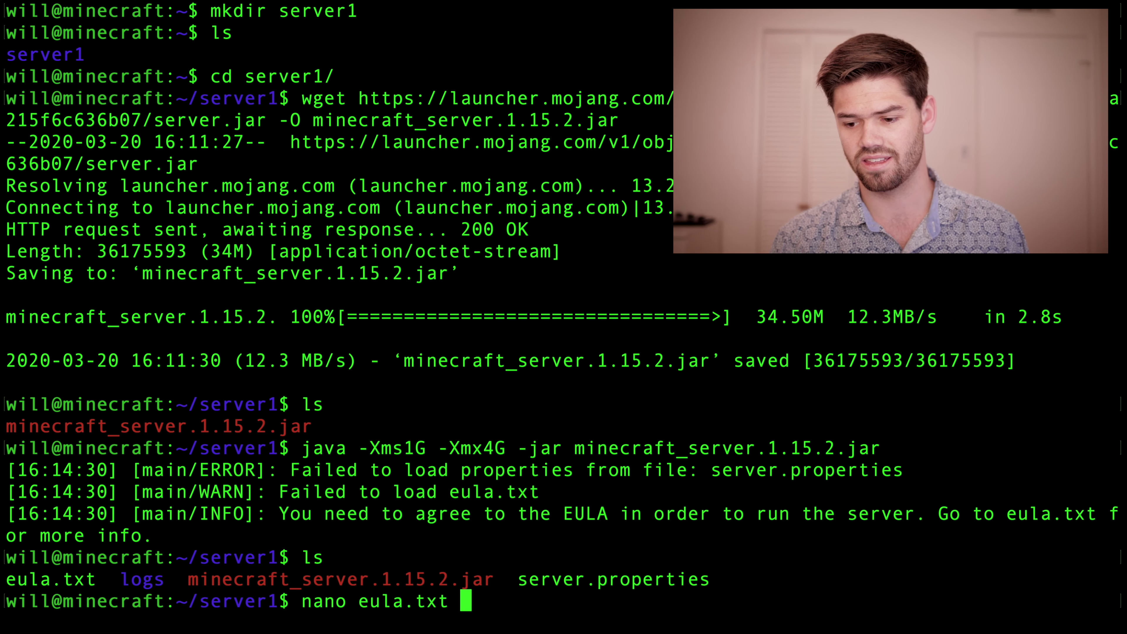
{"action": "key", "text": "Return"}
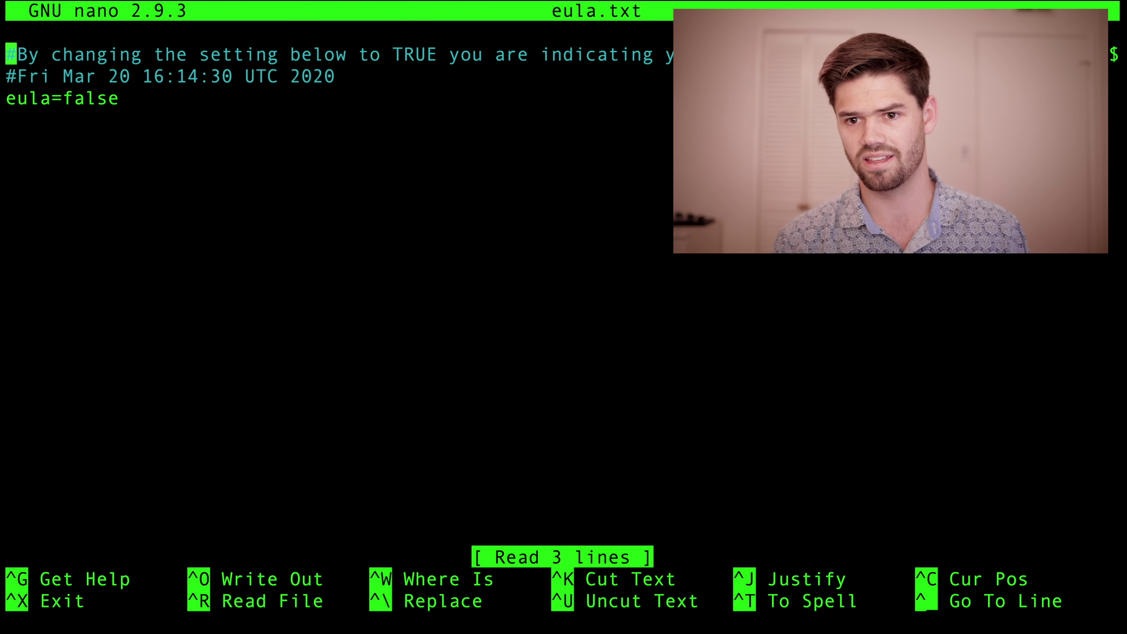
Step: Change eula=false to eula=true, save the file, and exit nano
{"action": "key", "text": "Down"}
{"action": "key", "text": "Down"}
{"action": "key", "text": "Right"}
{"action": "key", "text": "Right"}
{"action": "key", "text": "Right"}
{"action": "key", "text": "Right"}
{"action": "key", "text": "Right"}
{"action": "key", "text": "Right"}
{"action": "key", "text": "Right"}
{"action": "key", "text": "Right"}
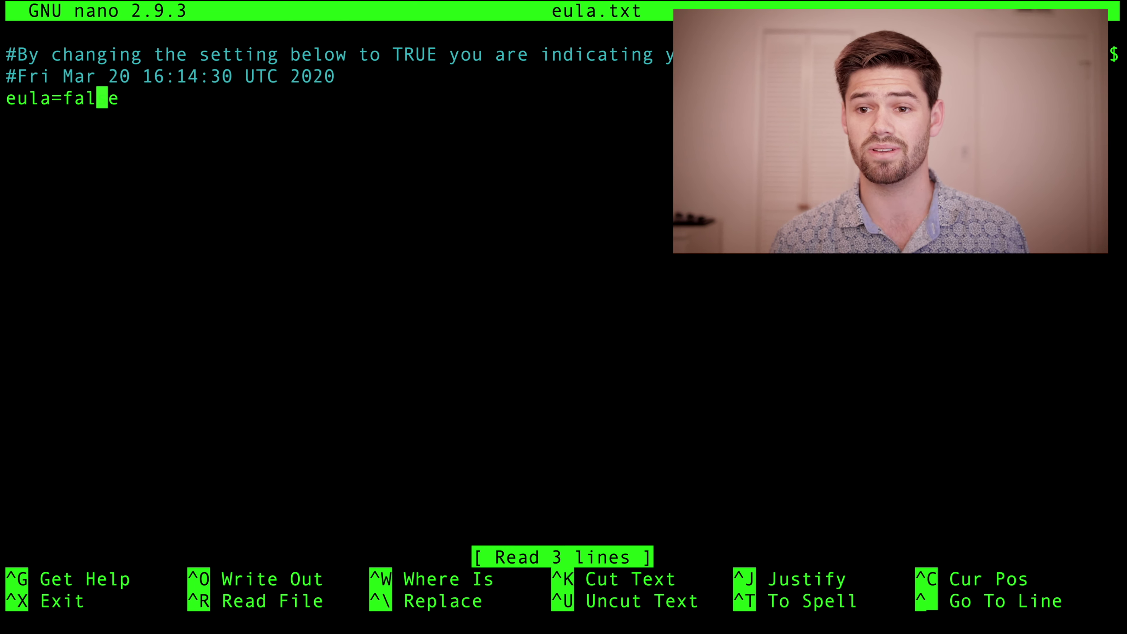
{"action": "key", "text": "Right"}
{"action": "key", "text": "Right"}
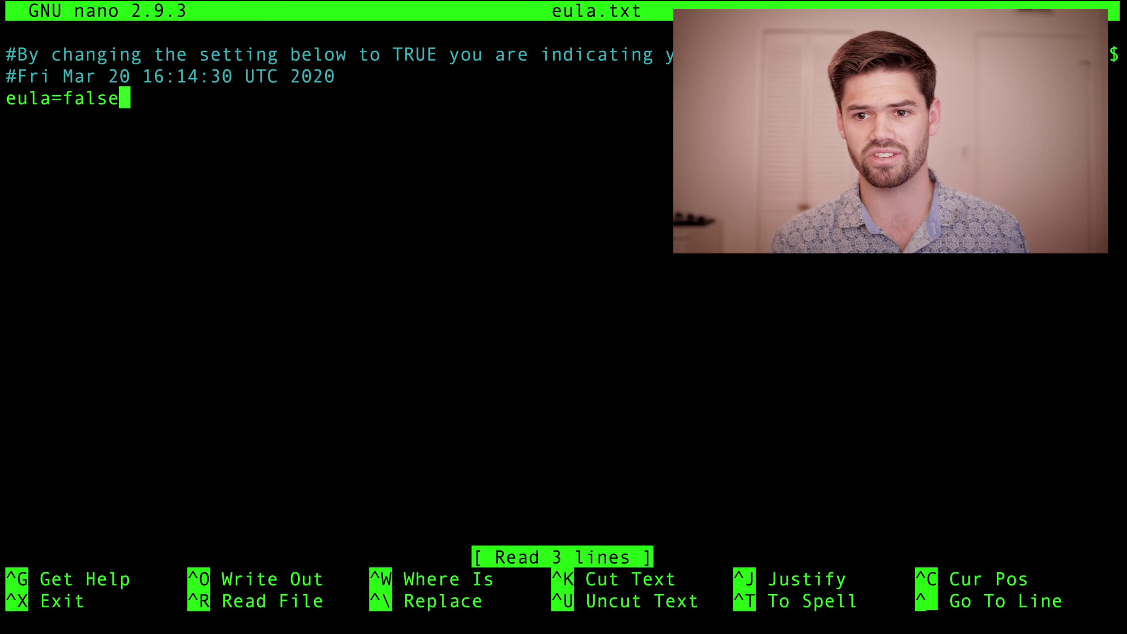
{"action": "key", "text": "BackSpace"}
{"action": "key", "text": "BackSpace"}
{"action": "key", "text": "BackSpace"}
{"action": "key", "text": "BackSpace"}
{"action": "key", "text": "BackSpace"}
{"action": "type", "text": "="}
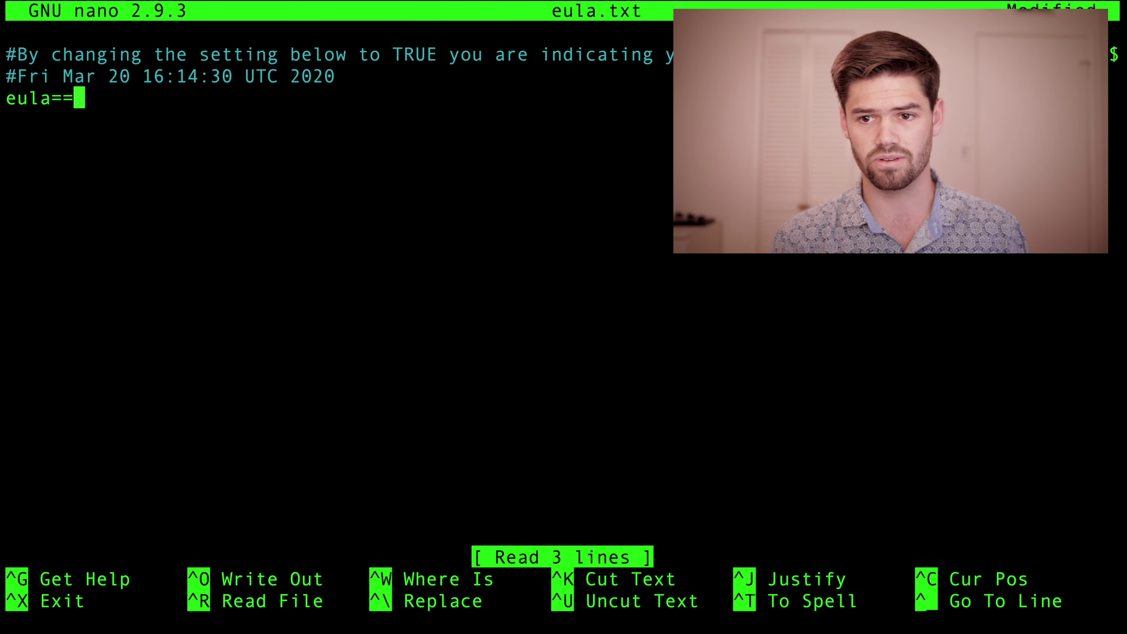
{"action": "key", "text": "BackSpace"}
{"action": "type", "text": "true"}
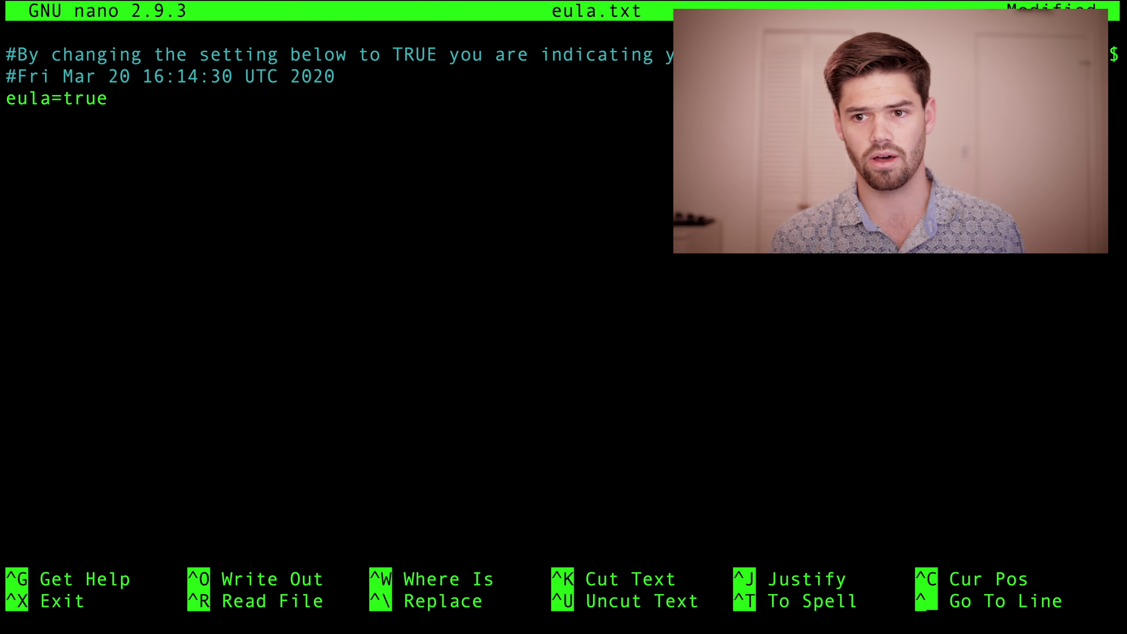
{"action": "key", "text": "ctrl+o"}
{"action": "key", "text": "Return"}
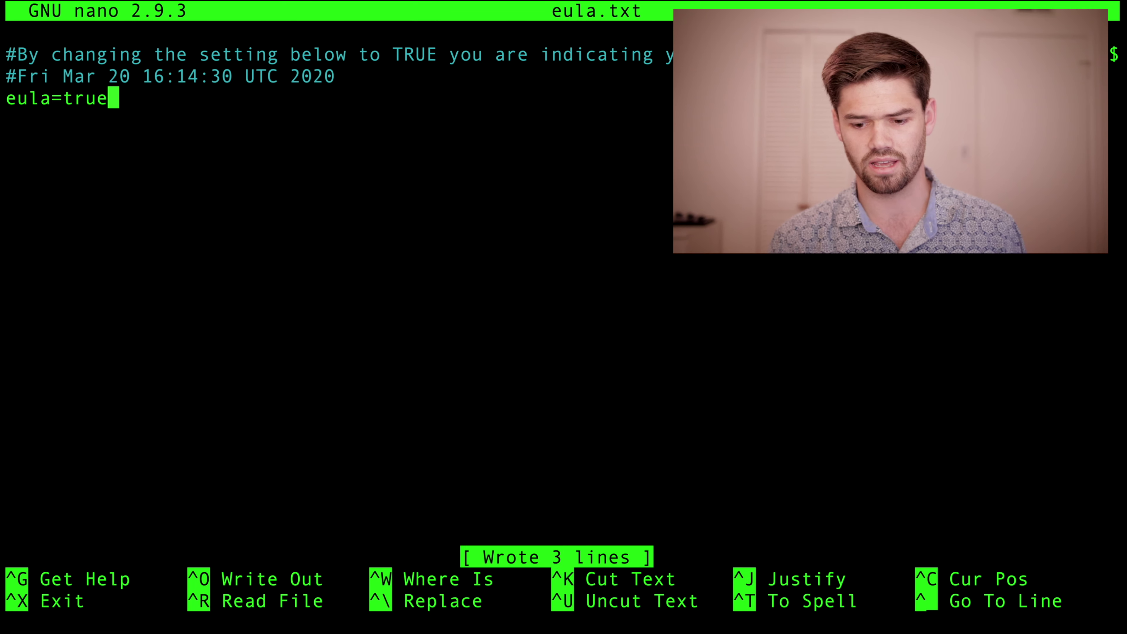
{"action": "key", "text": "ctrl+x"}
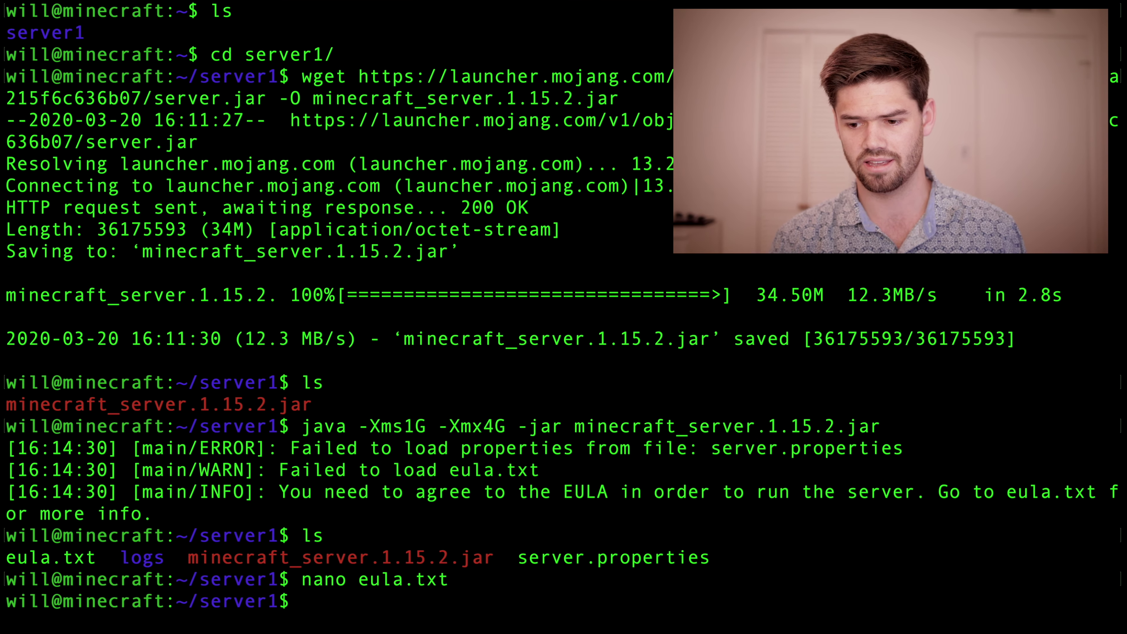
Step: Rerun the java -Xms1G -Xmx4G server command so it starts listening on port 25565
{"action": "key", "text": "Up"}
{"action": "key", "text": "Up"}
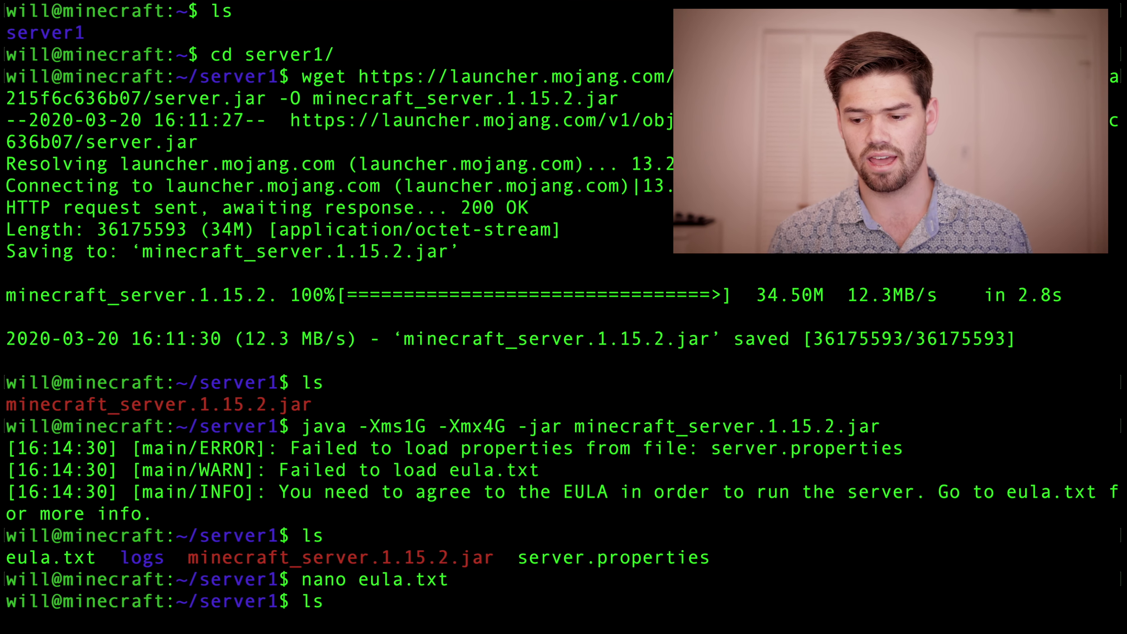
{"action": "key", "text": "Up"}
{"action": "key", "text": "Return"}
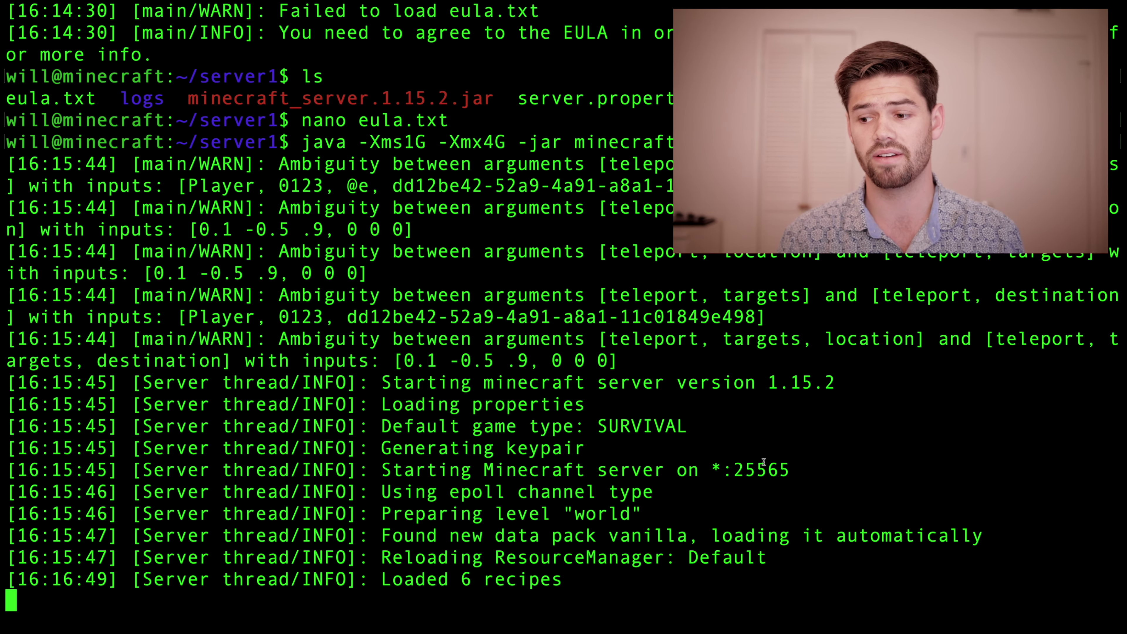
{"action": "left_click_drag", "start_coordinate": [792, 464], "coordinate": [720, 471]}
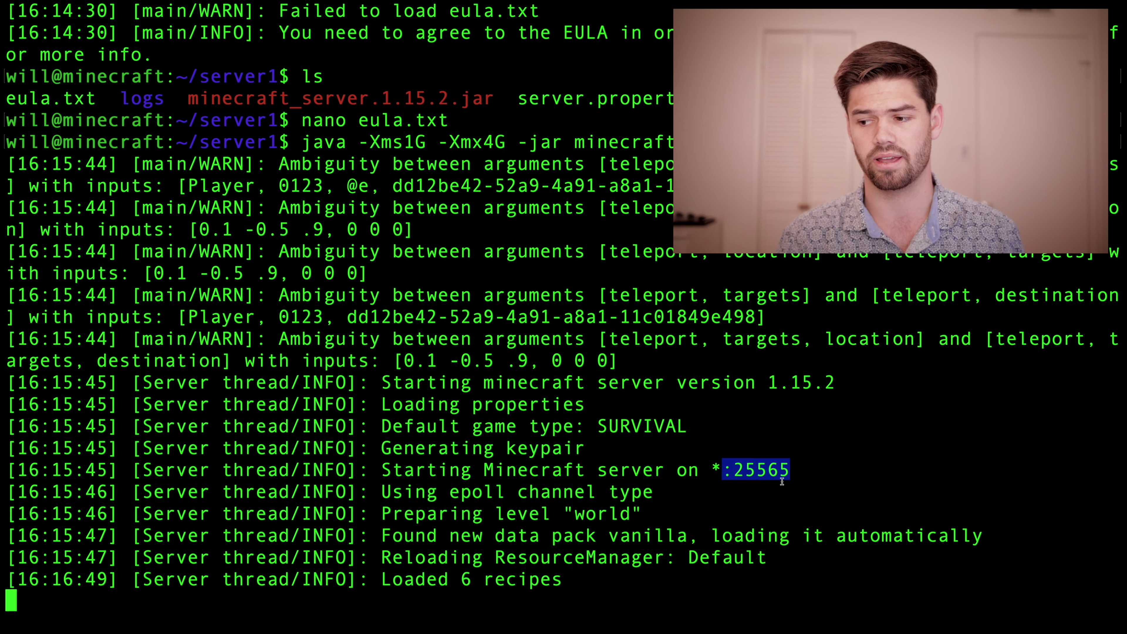
{"action": "left_click", "coordinate": [772, 483]}
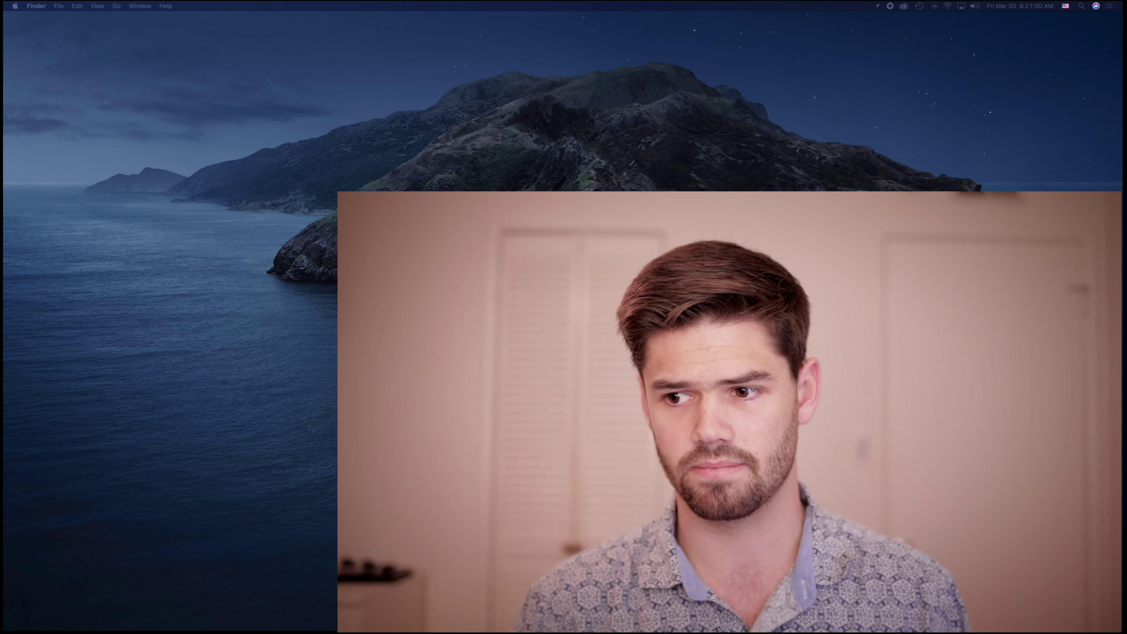
Step: Launch Minecraft Launcher from Spotlight, make it full screen, and play Java Edition 1.15.2
{"action": "key", "text": "super+space"}
{"action": "type", "text": "mine"}
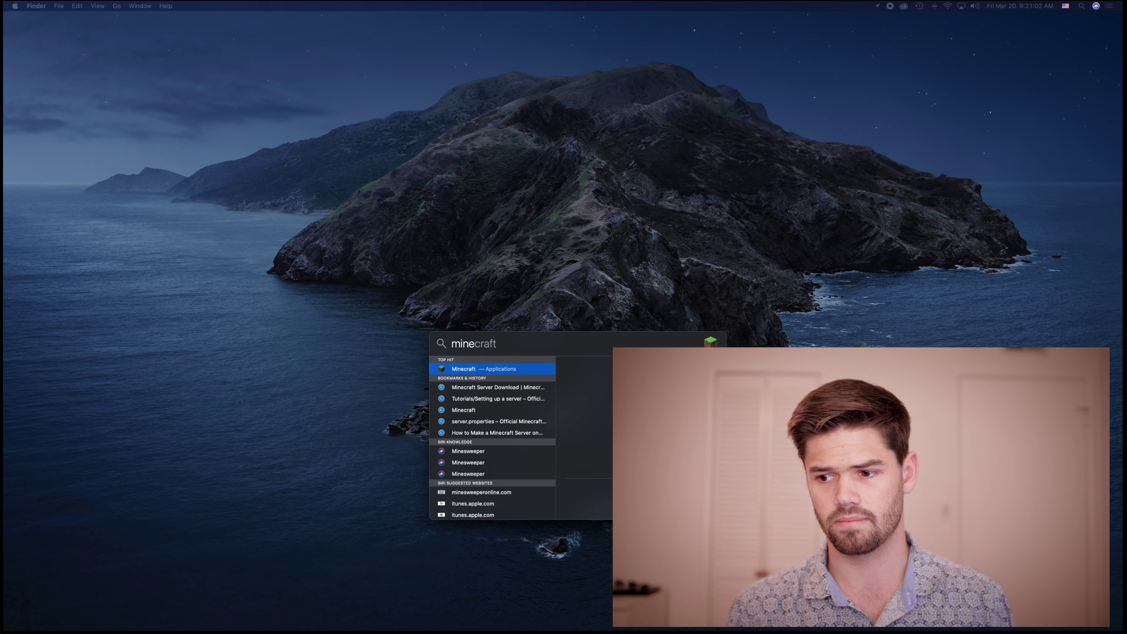
{"action": "key", "text": "Return"}
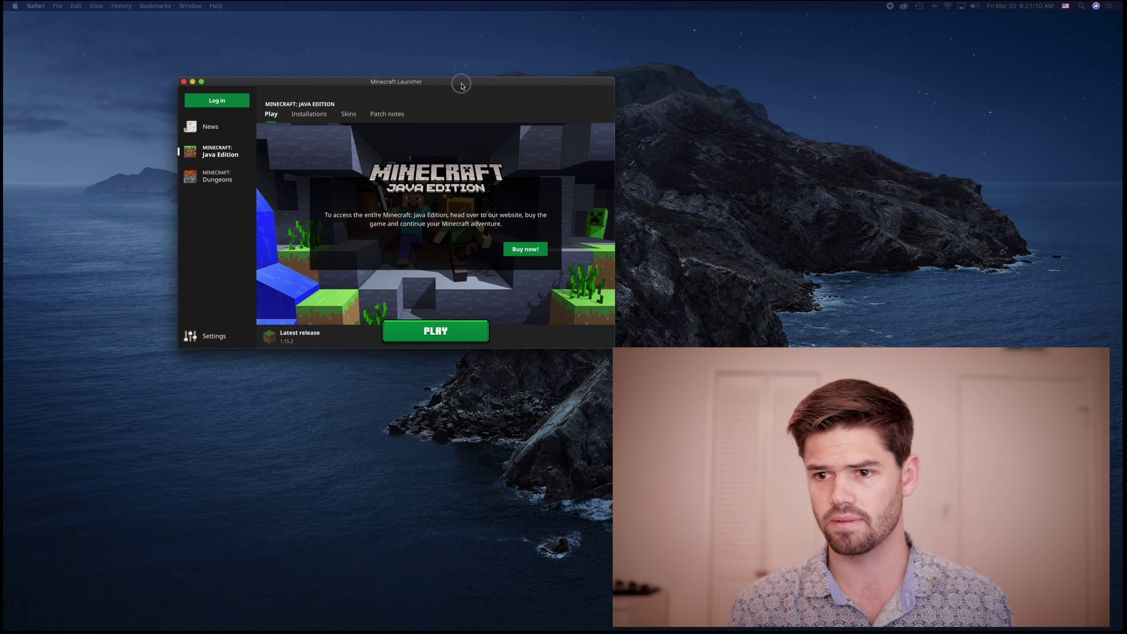
{"action": "left_click_drag", "start_coordinate": [461, 85], "coordinate": [523, 80]}
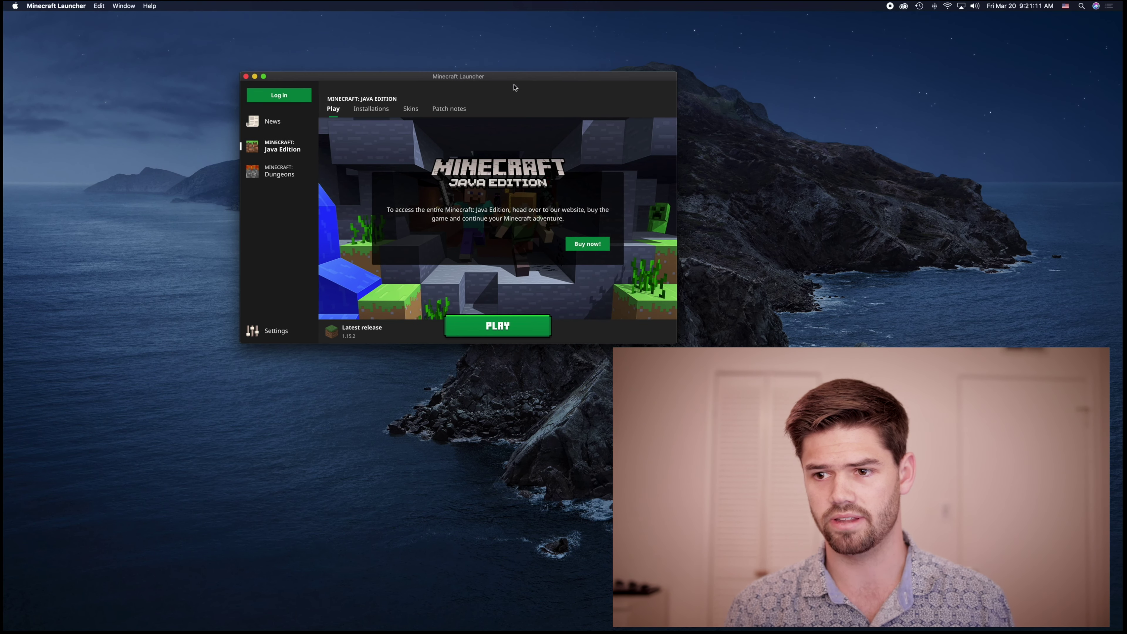
{"action": "left_click", "coordinate": [264, 77]}
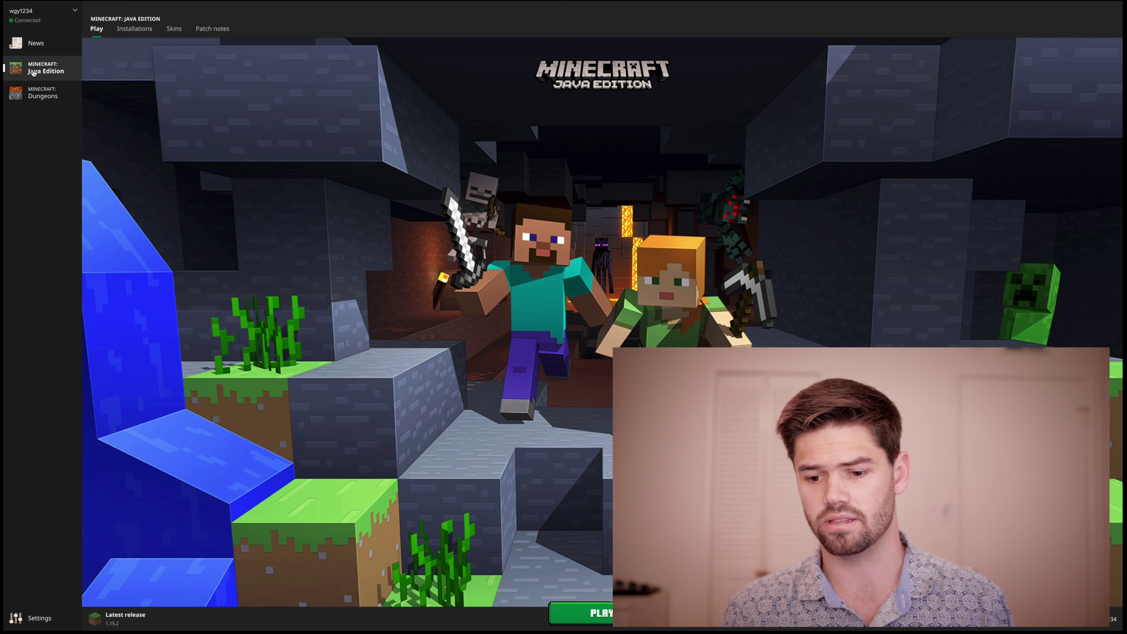
{"action": "left_click", "coordinate": [581, 613]}
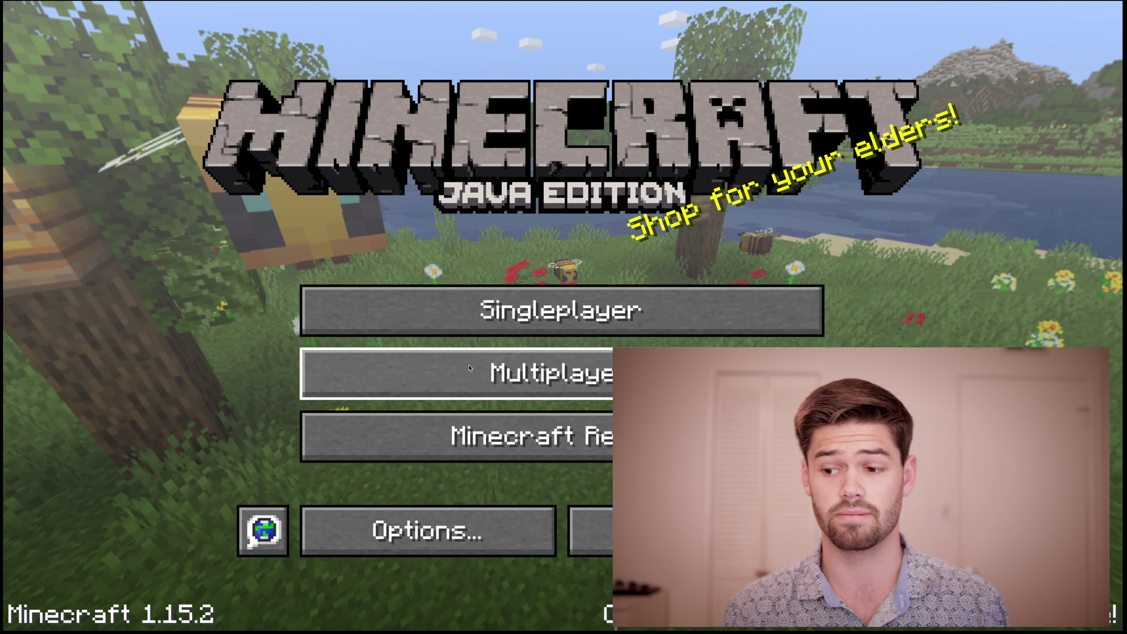
Step: Open Multiplayer and permanently dismiss the online play warning
{"action": "left_click", "coordinate": [470, 368]}
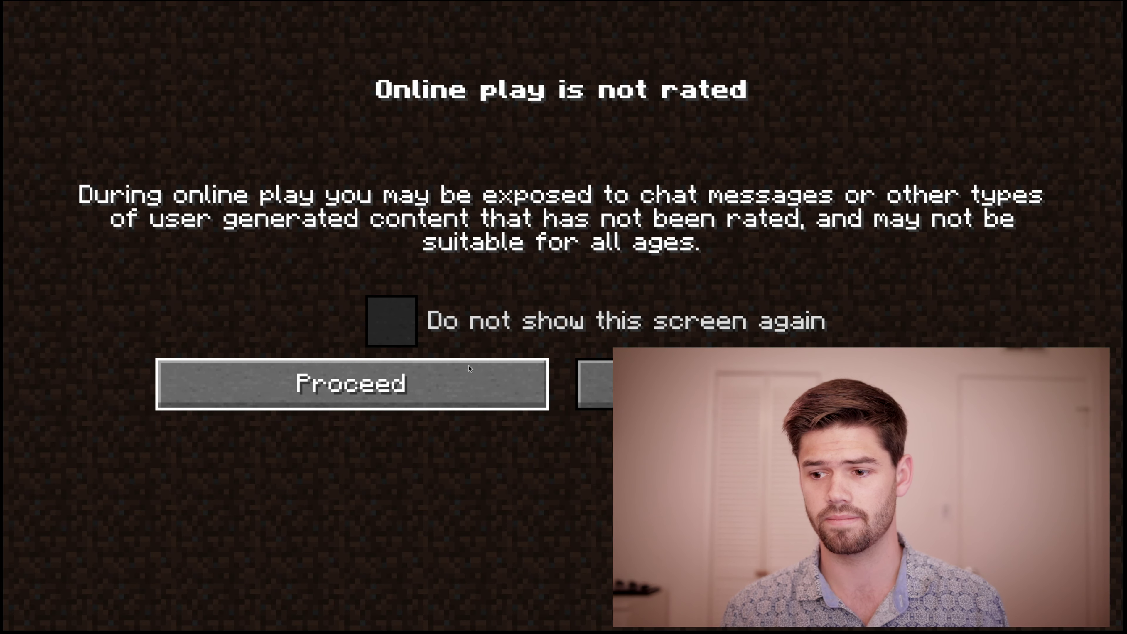
{"action": "left_click", "coordinate": [406, 331]}
{"action": "left_click", "coordinate": [387, 366]}
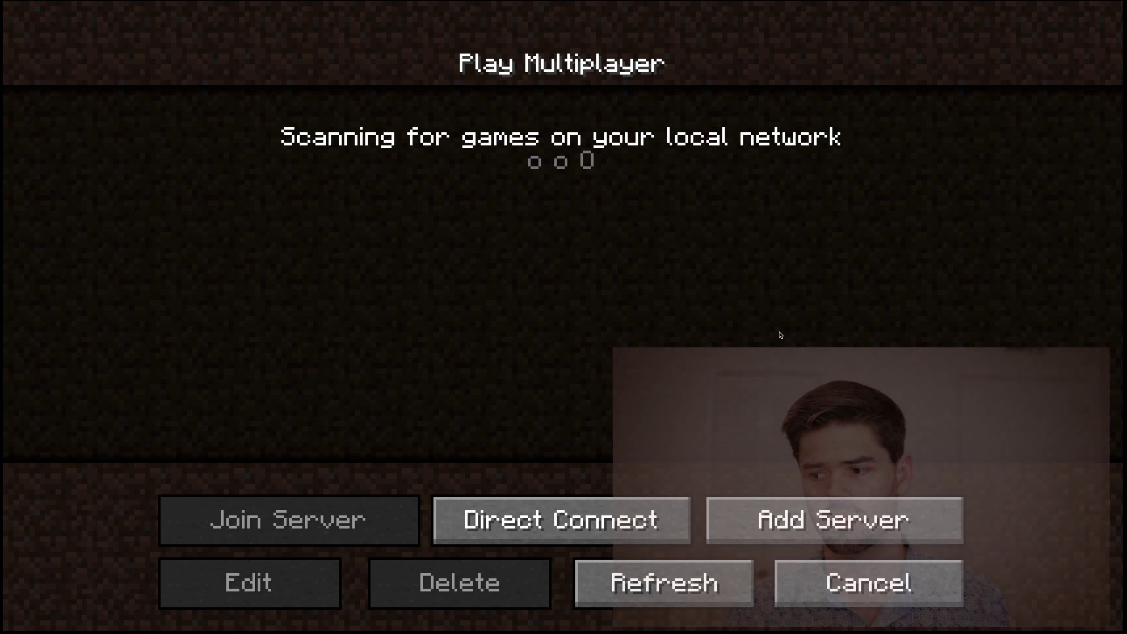
Step: Add a server with address 192.168.1.150 and select its Minecraft Server entry
{"action": "left_click", "coordinate": [734, 526]}
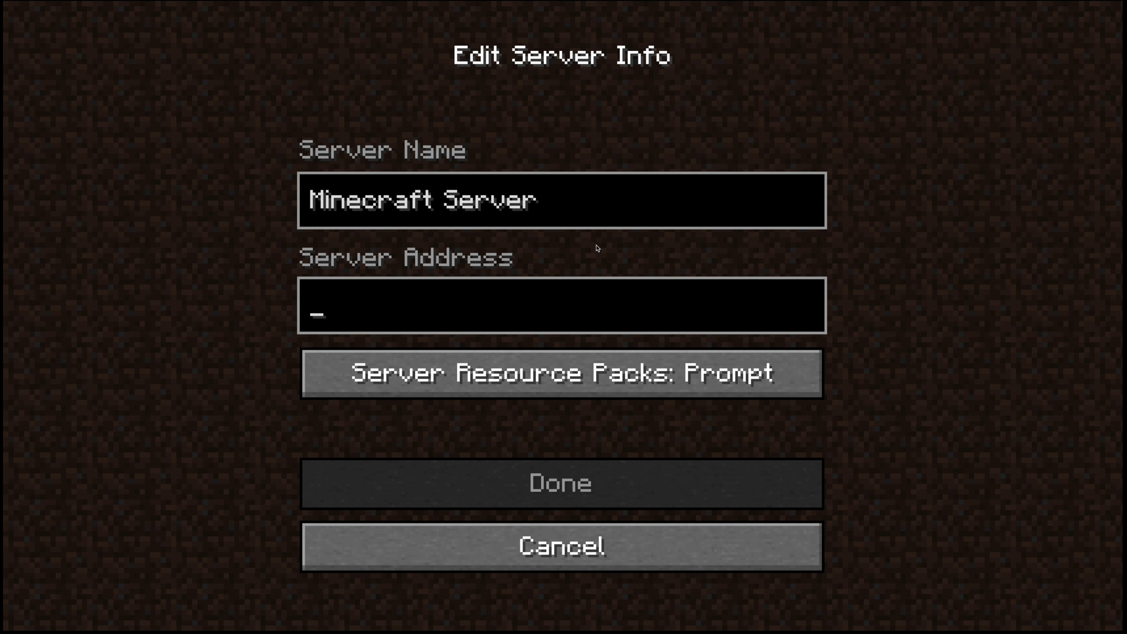
{"action": "type", "text": "192."}
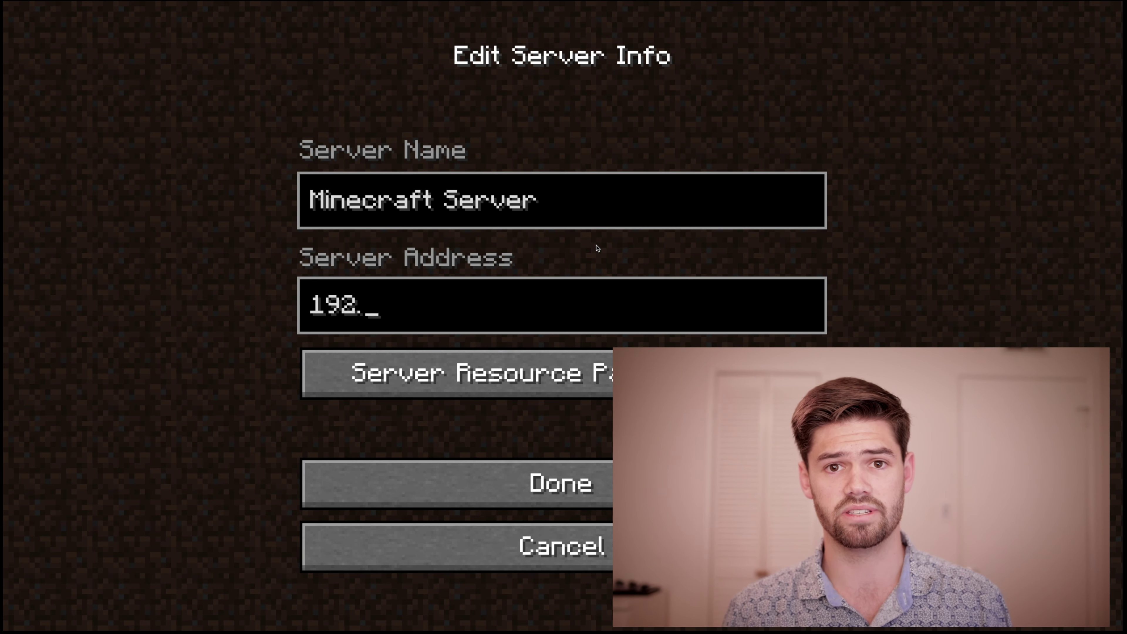
{"action": "type", "text": "168."}
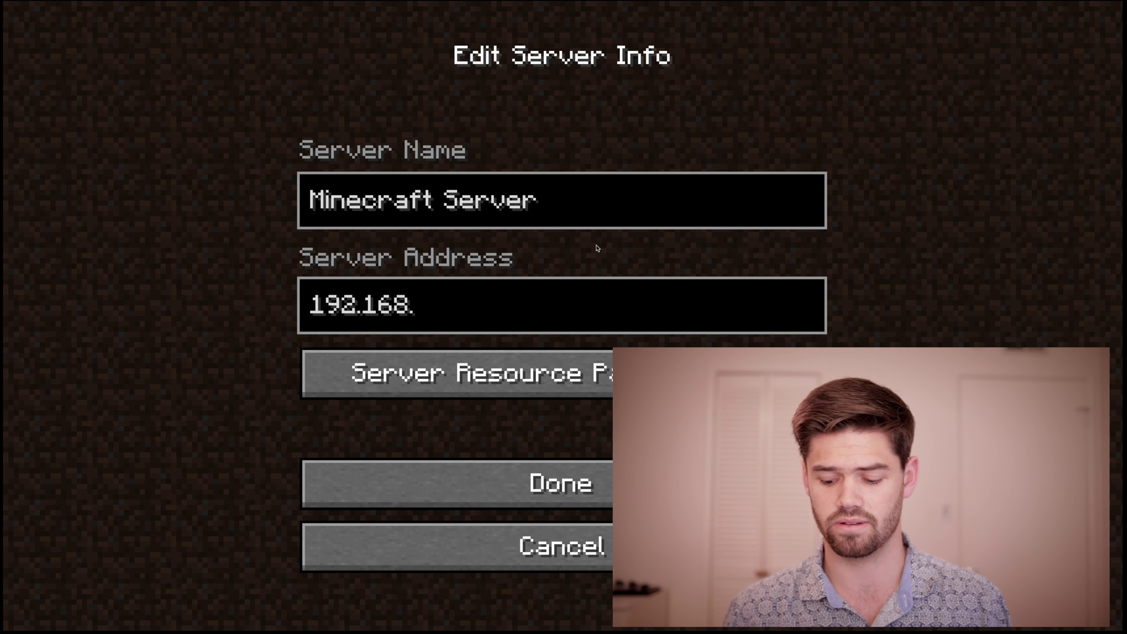
{"action": "type", "text": "1.150"}
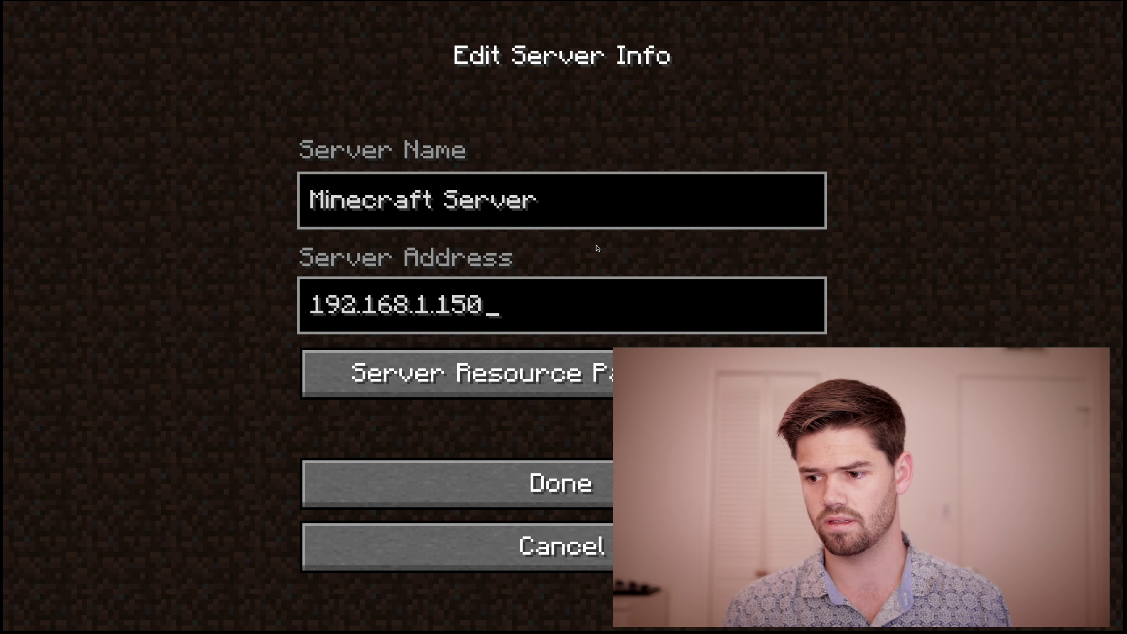
{"action": "left_click", "coordinate": [579, 471]}
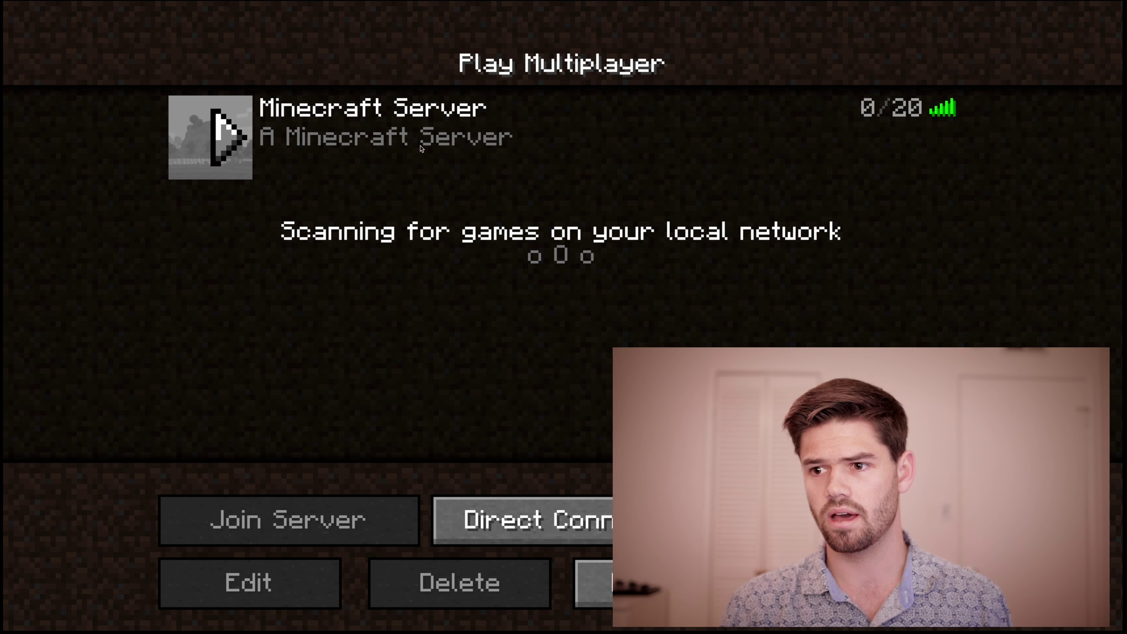
{"action": "left_click", "coordinate": [421, 149]}
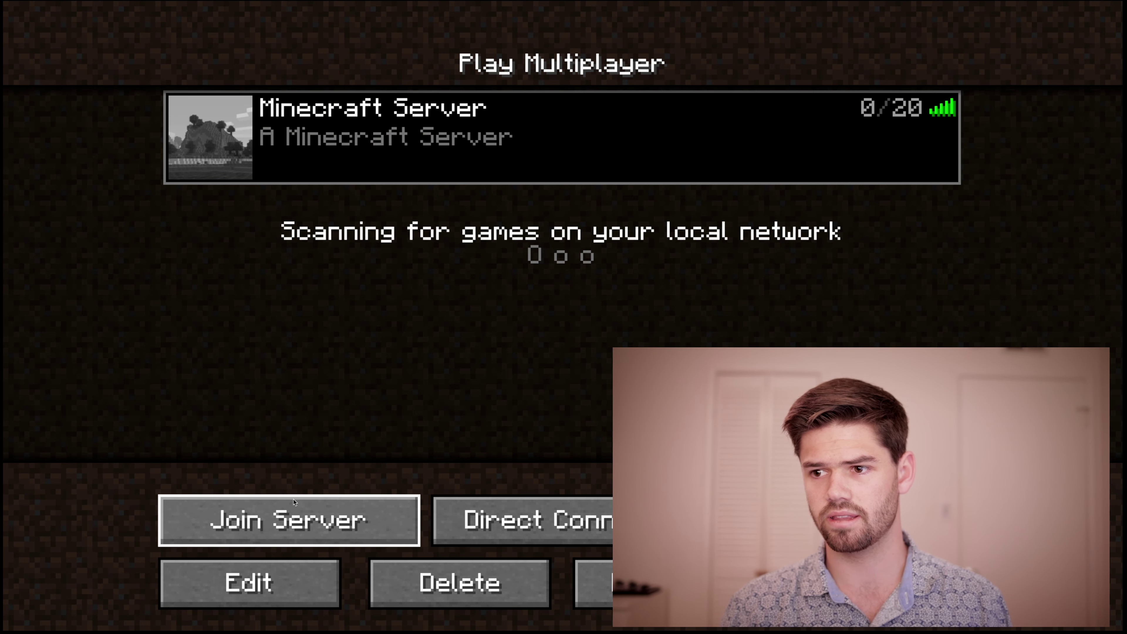
Step: Join the selected Minecraft Server at 192.168.1.150
{"action": "key", "text": "Return"}
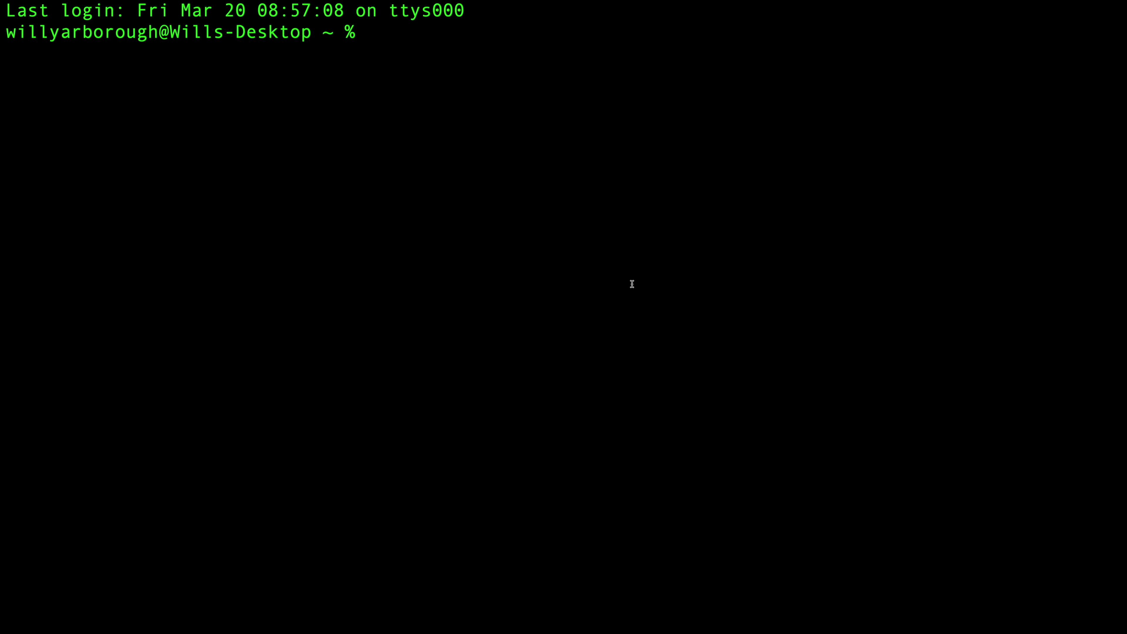
Step: SSH into the Ubuntu VM at 192.168.1.150 and change into the server1 folder
{"action": "type", "text": "ssh will@192.168.1.150"}
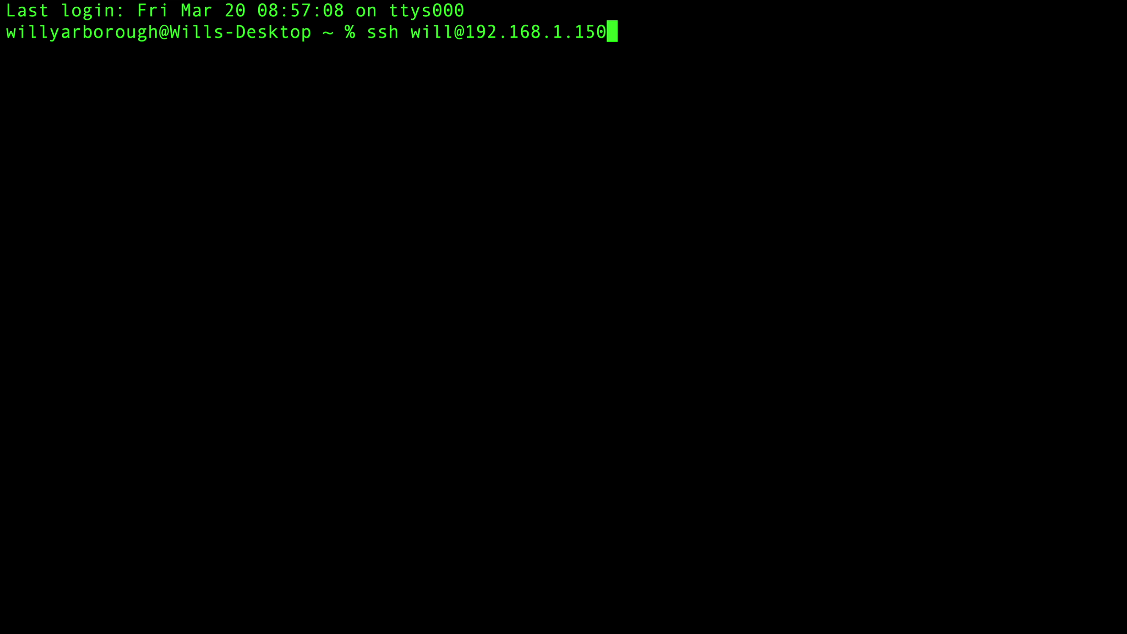
{"action": "key", "text": "Return"}
{"action": "key", "text": "Return"}
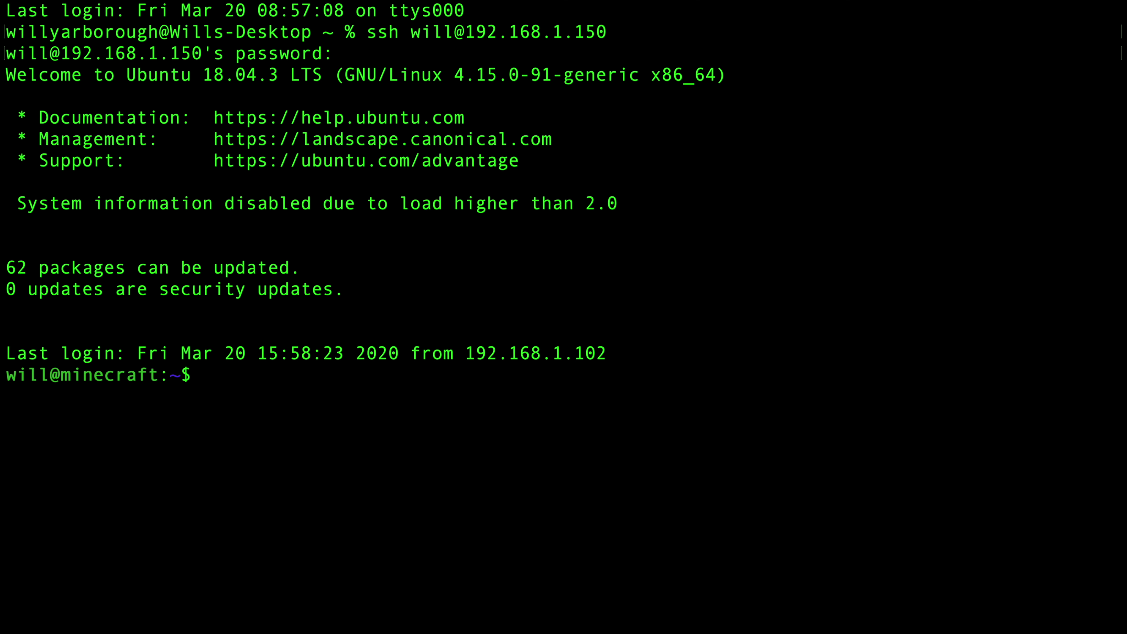
{"action": "type", "text": "ls"}
{"action": "key", "text": "BackSpace"}
{"action": "key", "text": "BackSpace"}
{"action": "type", "text": "cd m"}
{"action": "key", "text": "BackSpace"}
{"action": "type", "text": "ser"}
{"action": "key", "text": "Tab"}
{"action": "key", "text": "Return"}
Step: List the files in server1 and start a nano command for server.properties
{"action": "type", "text": "ls"}
{"action": "key", "text": "Return"}
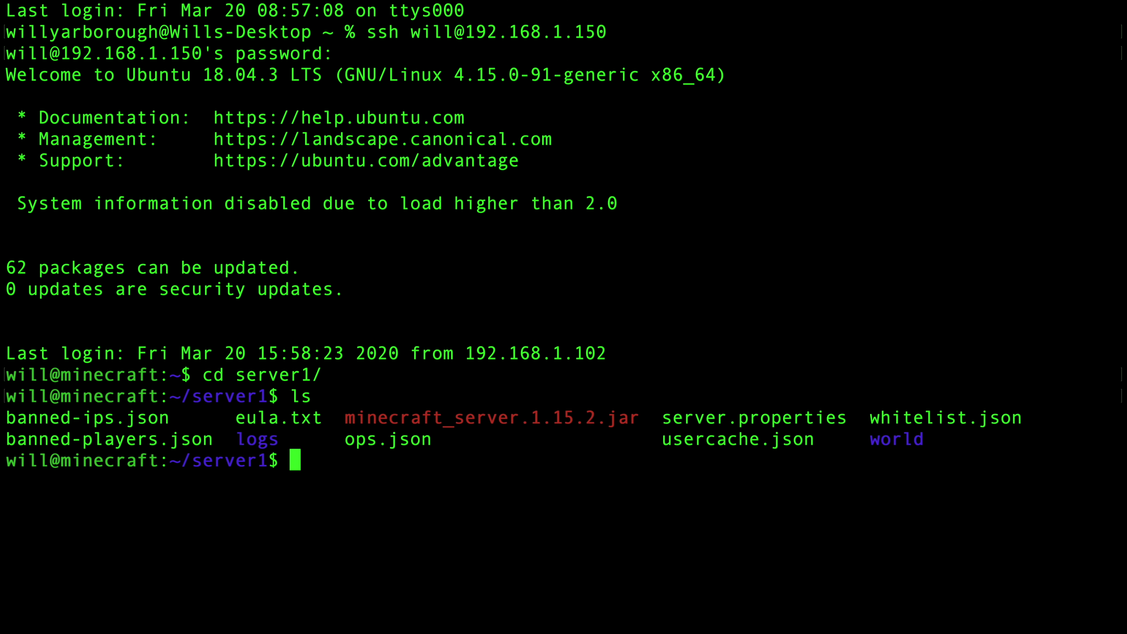
{"action": "type", "text": "nano "}
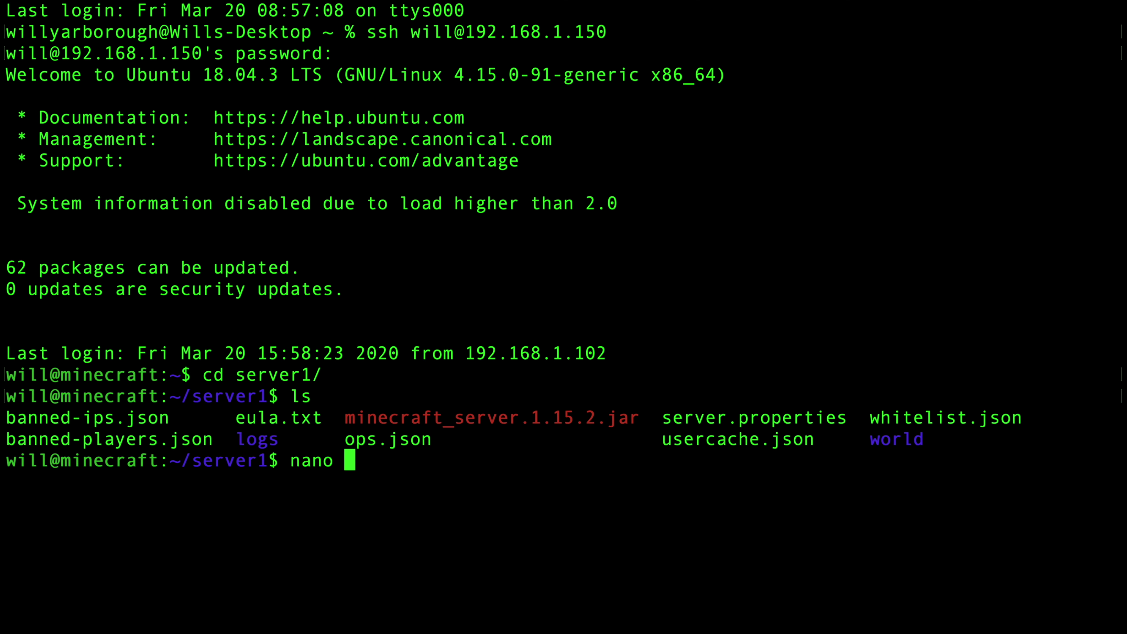
{"action": "type", "text": "ser"}
{"action": "key", "text": "Tab"}
{"action": "key", "text": "Return"}
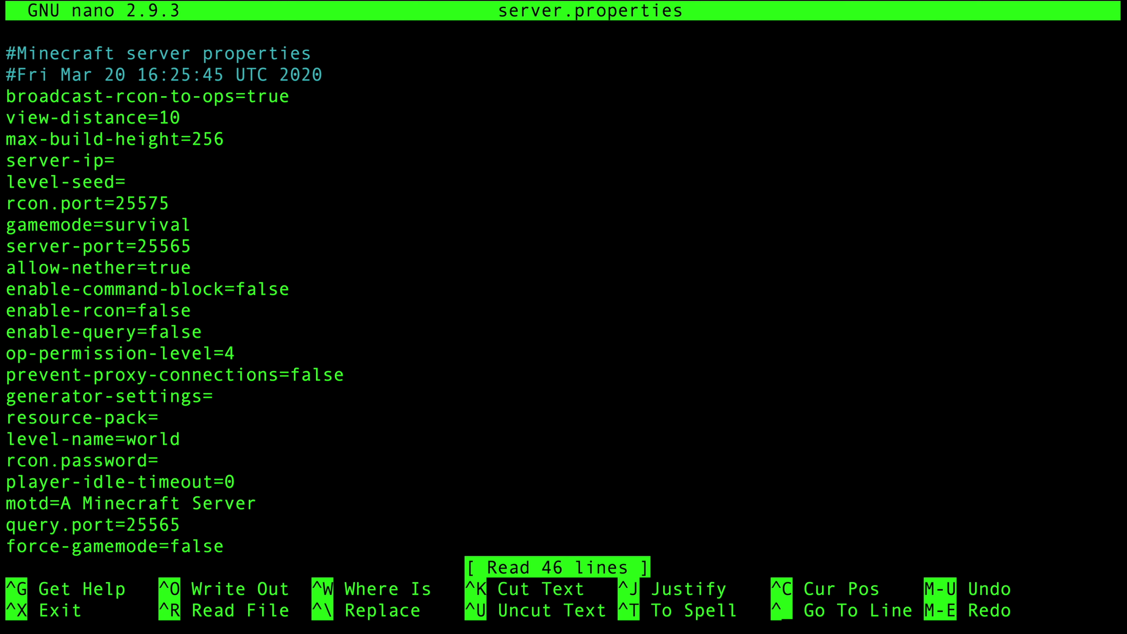
{"action": "key", "text": "Down"}
{"action": "key", "text": "Down"}
{"action": "key", "text": "Up"}
{"action": "key", "text": "Up"}
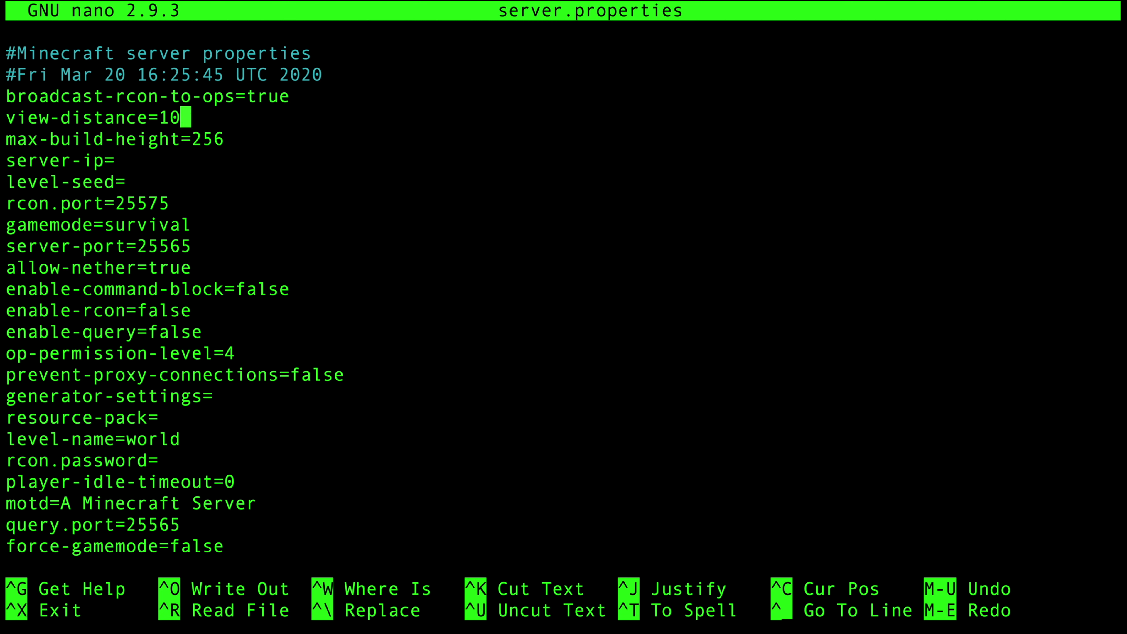
{"action": "key", "text": "Down"}
{"action": "key", "text": "Right"}
{"action": "key", "text": "Right"}
{"action": "key", "text": "Right"}
{"action": "key", "text": "Right"}
{"action": "key", "text": "Down"}
{"action": "key", "text": "Down"}
{"action": "key", "text": "Down"}
{"action": "key", "text": "Down"}
{"action": "key", "text": "Down"}
{"action": "key", "text": "Down"}
{"action": "key", "text": "Down"}
{"action": "key", "text": "Down"}
{"action": "key", "text": "Down"}
{"action": "key", "text": "Down"}
{"action": "key", "text": "Down"}
{"action": "key", "text": "Down"}
{"action": "key", "text": "Down"}
{"action": "key", "text": "Down"}
{"action": "key", "text": "Down"}
{"action": "key", "text": "Down"}
{"action": "key", "text": "Down"}
{"action": "key", "text": "Down"}
{"action": "key", "text": "Down"}
{"action": "key", "text": "Down"}
{"action": "key", "text": "Down"}
{"action": "key", "text": "Down"}
{"action": "key", "text": "Up"}
{"action": "key", "text": "Down"}
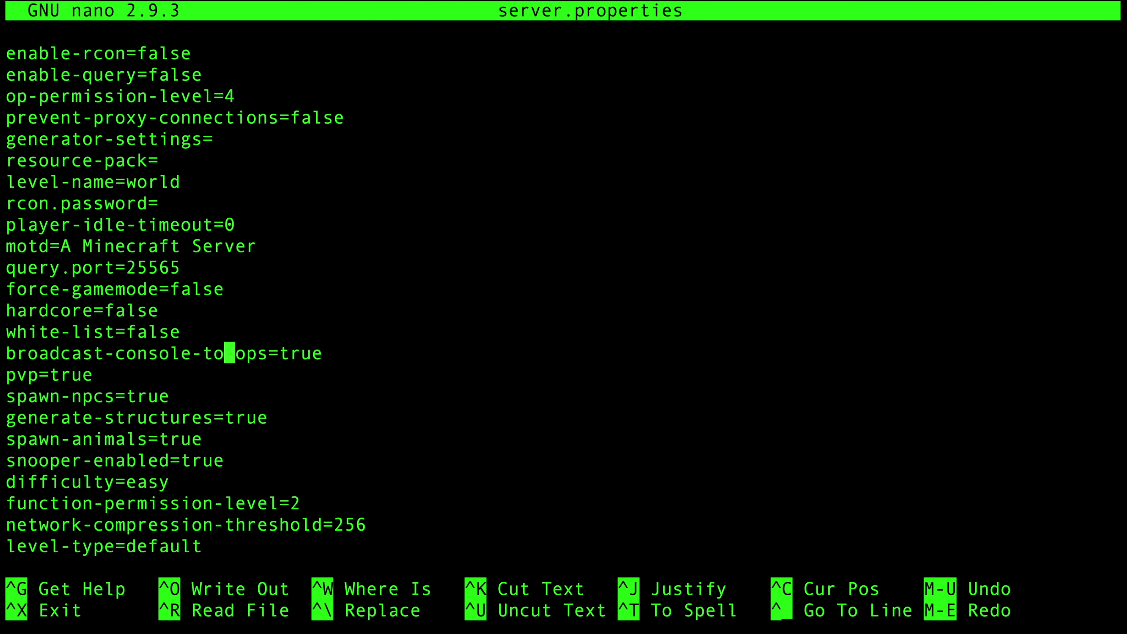
{"action": "key", "text": "Up"}
{"action": "left_click", "coordinate": [230, 353]}
{"action": "key", "text": "Down"}
{"action": "key", "text": "Down"}
{"action": "key", "text": "Down"}
{"action": "key", "text": "Down"}
{"action": "key", "text": "Down"}
{"action": "key", "text": "Down"}
{"action": "key", "text": "Down"}
{"action": "key", "text": "Down"}
{"action": "key", "text": "Down"}
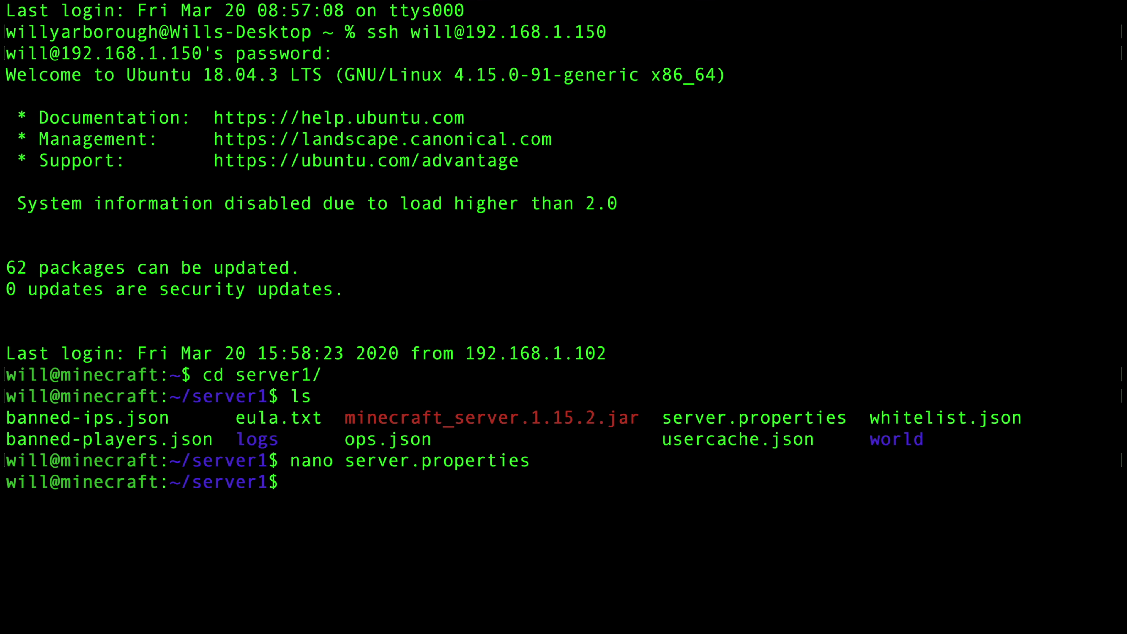
Step: Back up server.properties as server.properties.bac and list the files to confirm it
{"action": "type", "text": "cp server.properties "}
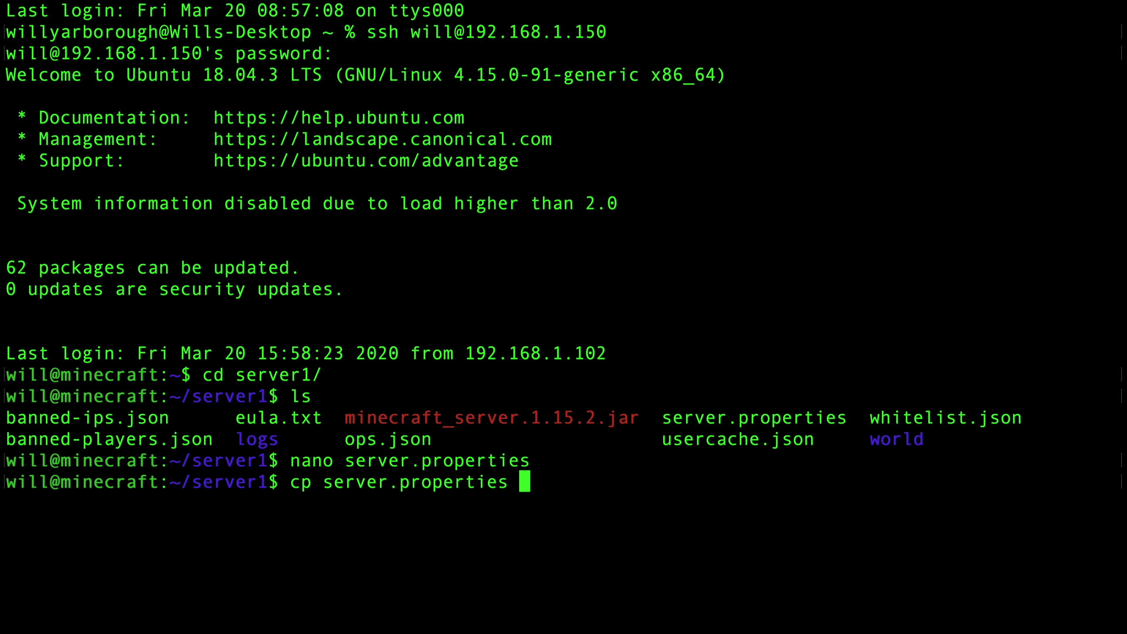
{"action": "type", "text": "server.properties"}
{"action": "key", "text": "BackSpace"}
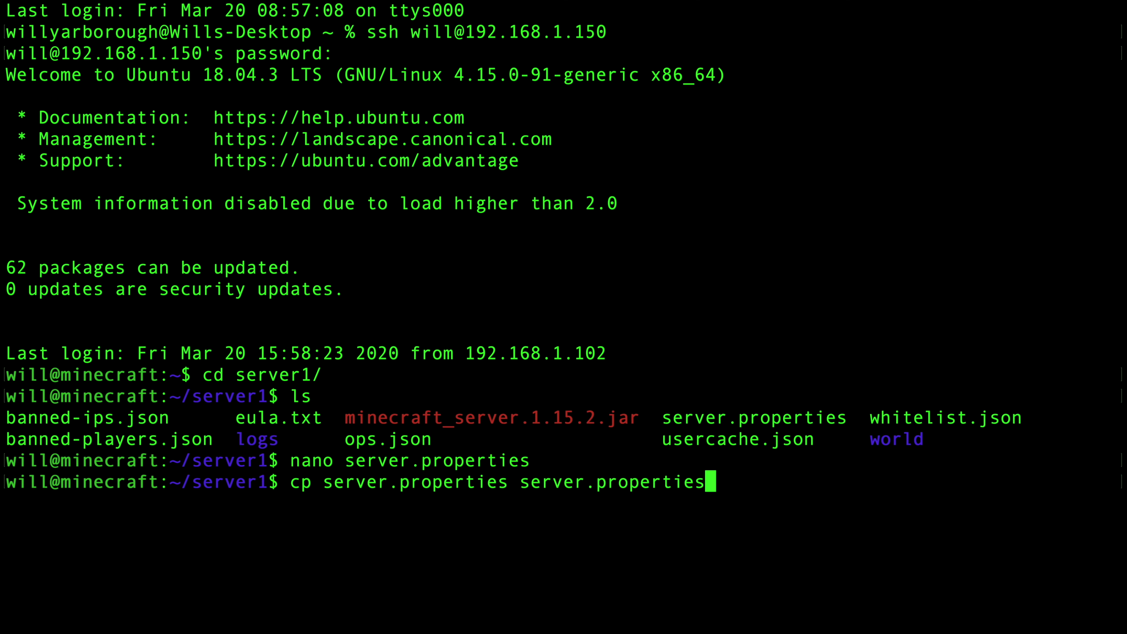
{"action": "type", "text": ".bac"}
{"action": "key", "text": "Return"}
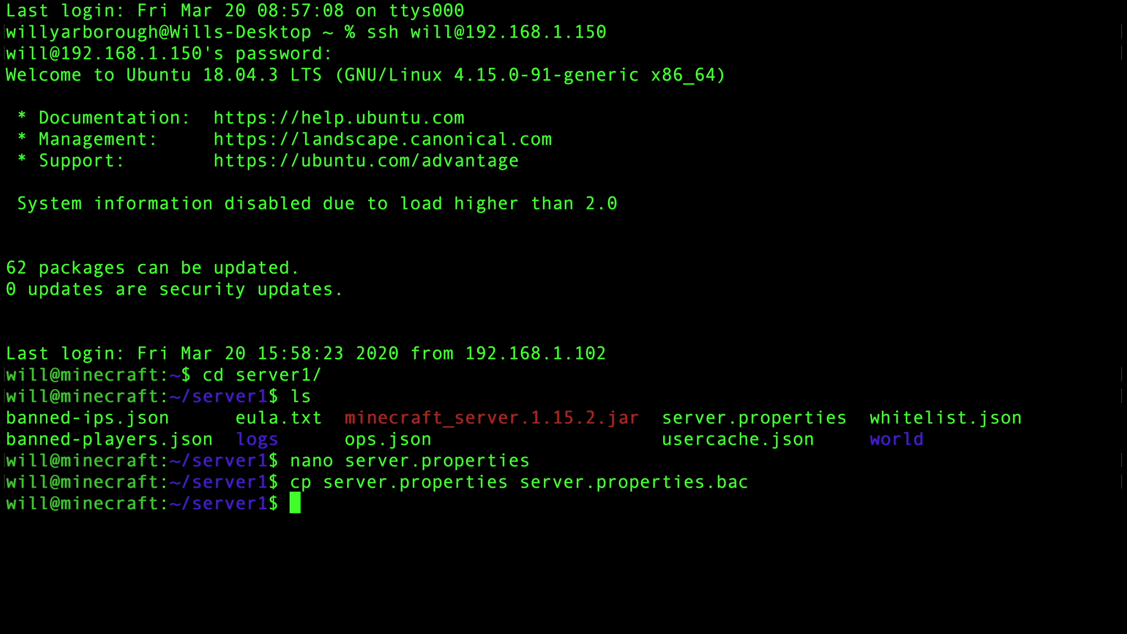
{"action": "type", "text": "ls"}
{"action": "key", "text": "Return"}
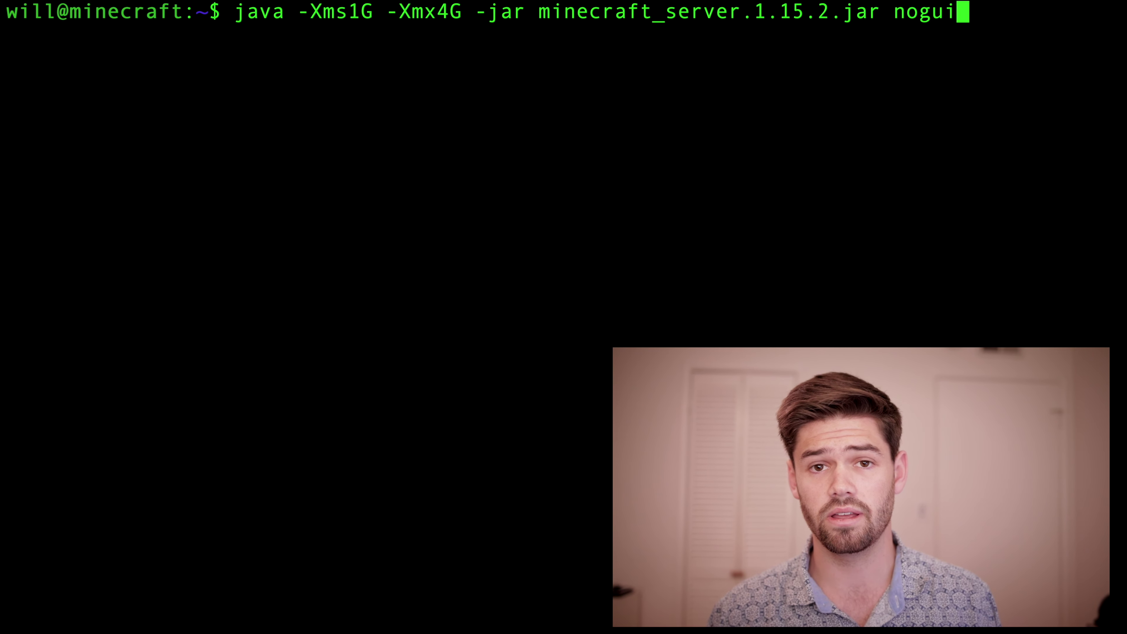
Step: Run the java -Xms1G -Xmx4G launch command for minecraft_server.1.15.2.jar
{"action": "key", "text": "Left"}
{"action": "key", "text": "Left"}
{"action": "key", "text": "Left"}
{"action": "key", "text": "Left"}
{"action": "key", "text": "Left"}
{"action": "key", "text": "Right"}
{"action": "key", "text": "Right"}
{"action": "key", "text": "Right"}
{"action": "key", "text": "Right"}
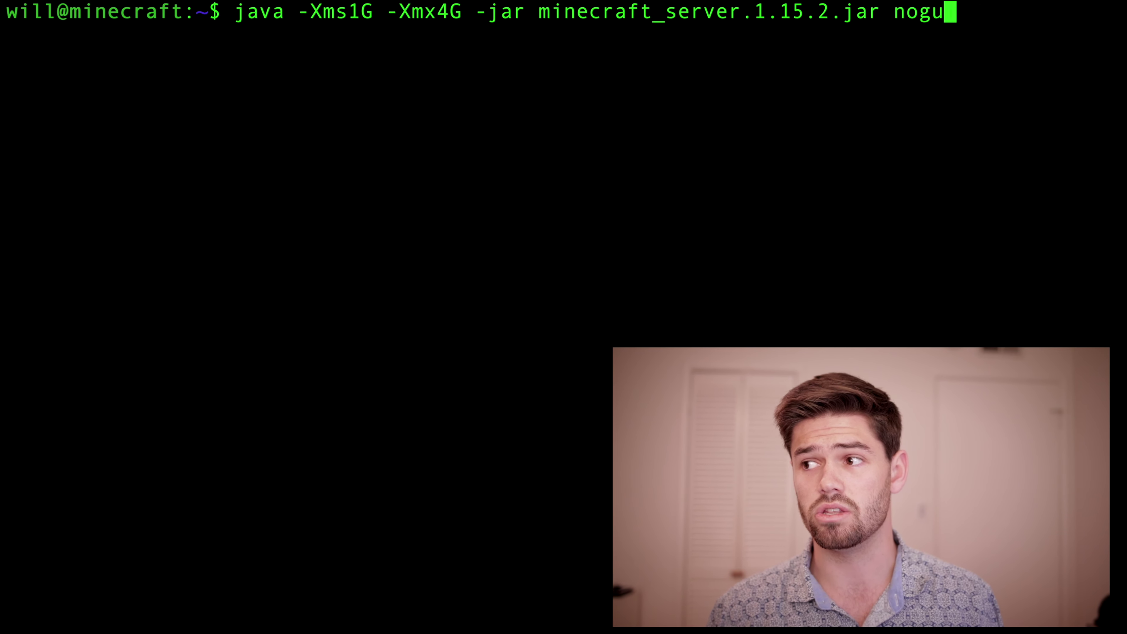
{"action": "key", "text": "Right"}
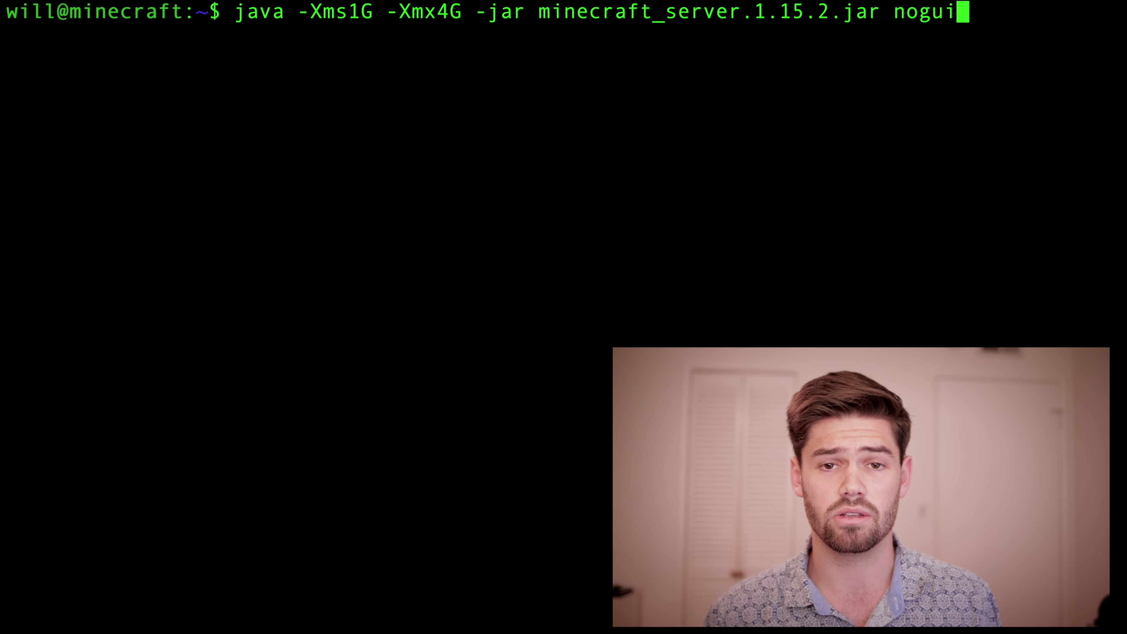
{"action": "key", "text": "Return"}
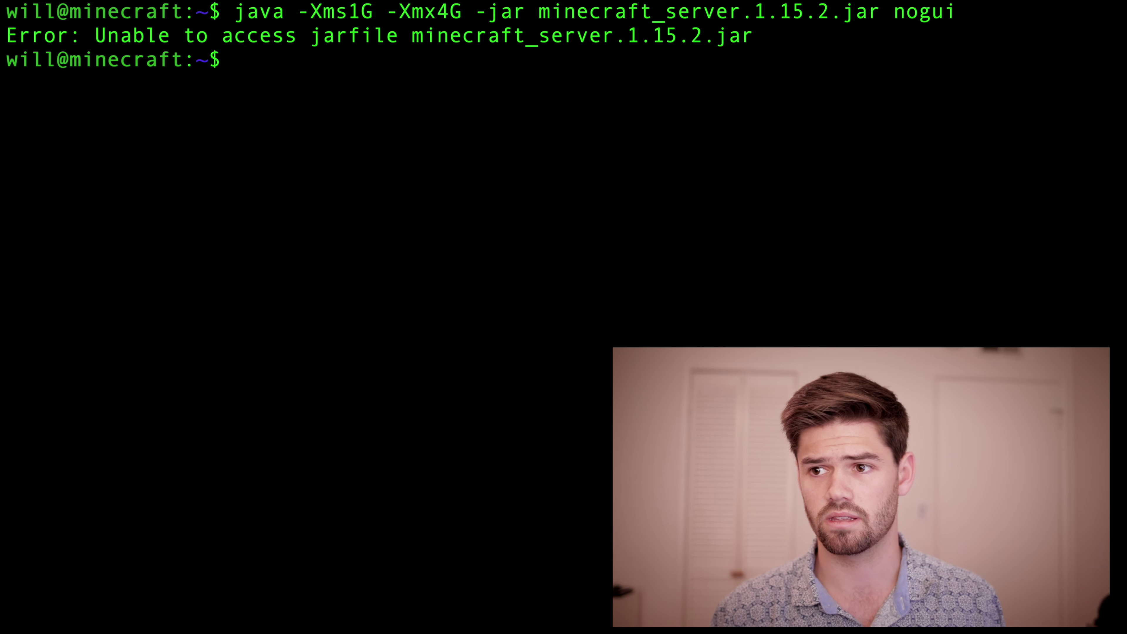
Step: Move into server1 and rerun the java launch command from history
{"action": "type", "text": "ls"}
{"action": "key", "text": "Return"}
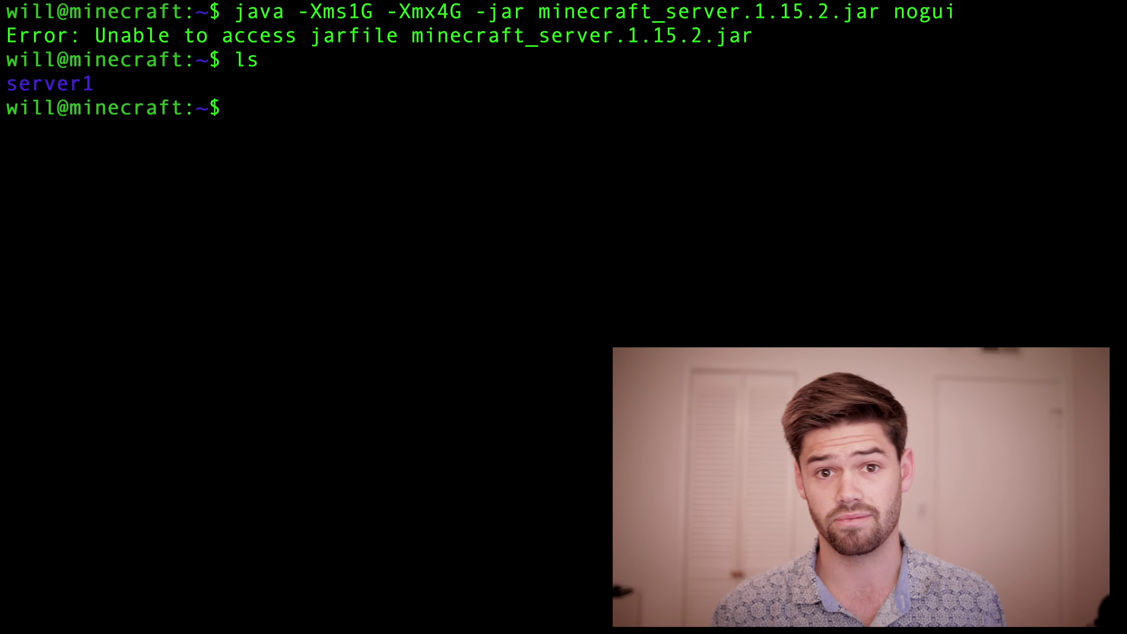
{"action": "type", "text": "cd s"}
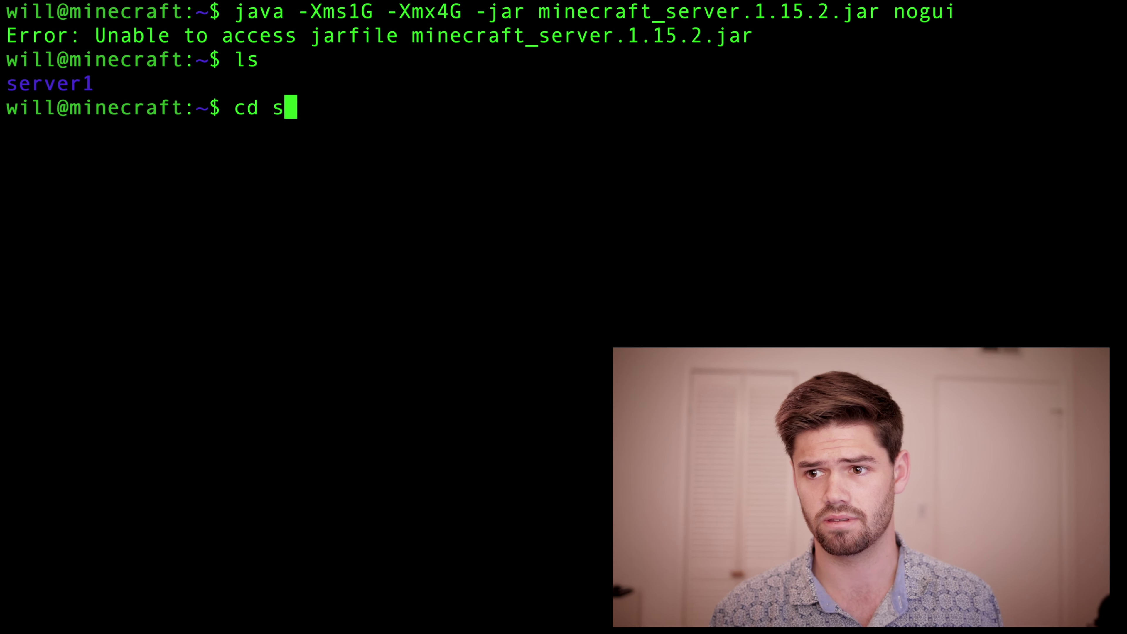
{"action": "key", "text": "Tab"}
{"action": "key", "text": "Return"}
{"action": "key", "text": "Up"}
{"action": "key", "text": "Up"}
{"action": "key", "text": "Up"}
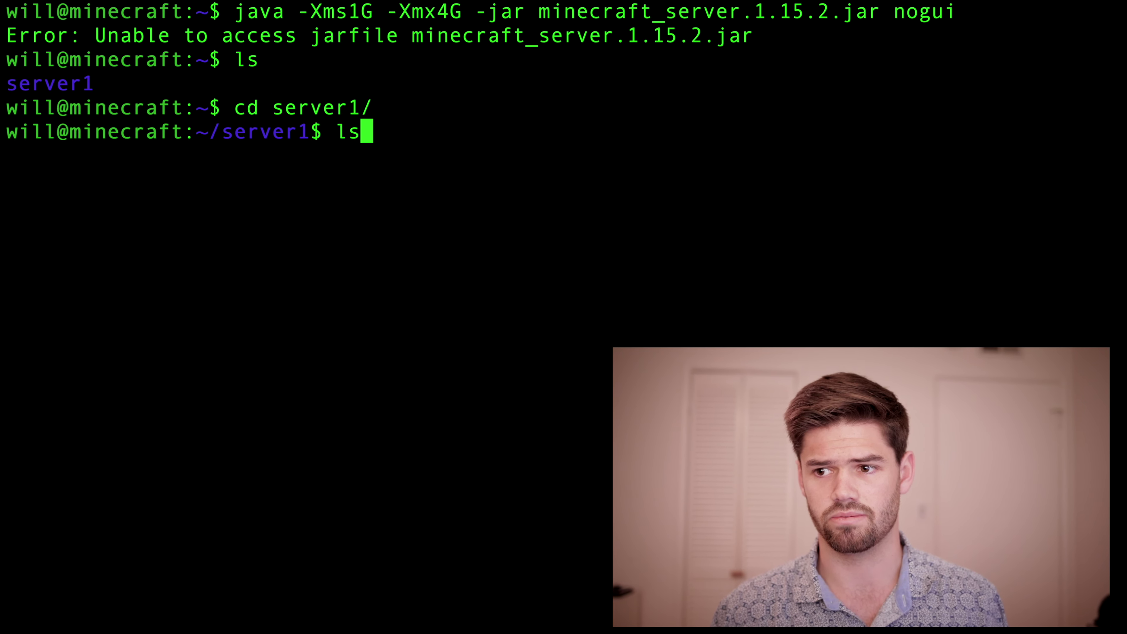
{"action": "key", "text": "Return"}
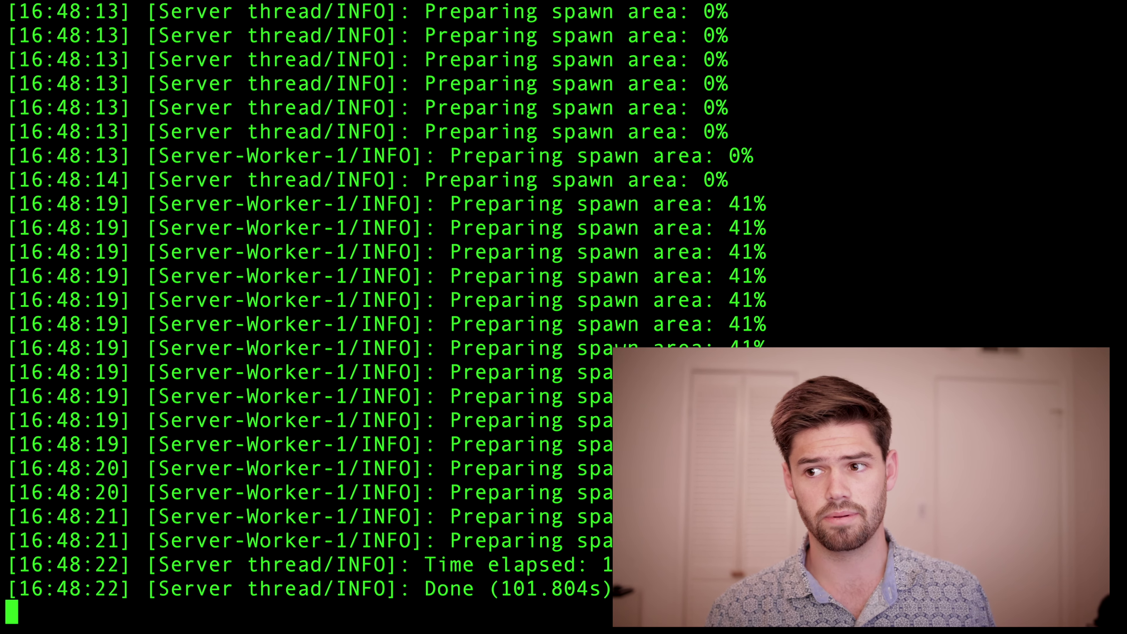
{"action": "key", "text": "ctrl+Right"}
Step: Join Minecraft Server and set the world time to day with /time set day
{"action": "left_click", "coordinate": [456, 162]}
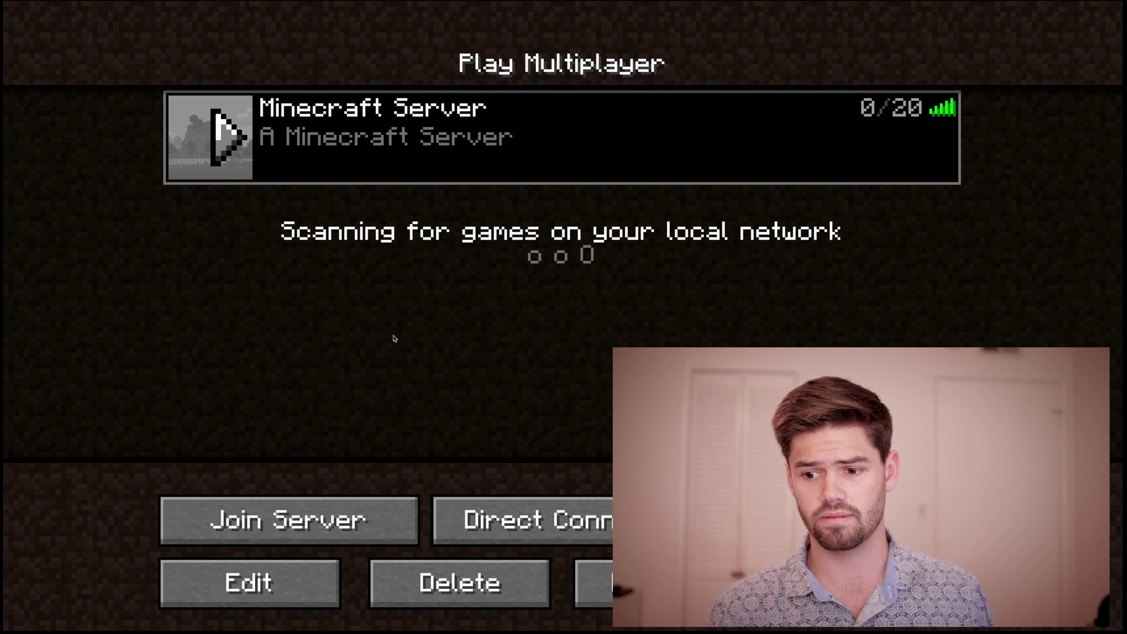
{"action": "left_click", "coordinate": [326, 515]}
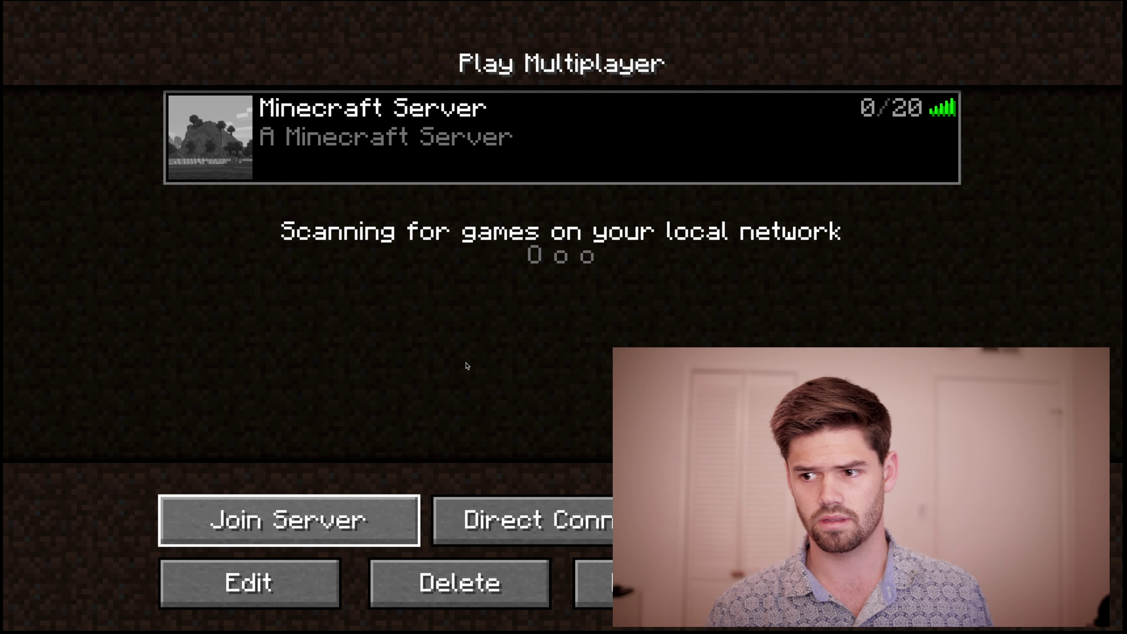
{"action": "key", "text": "Return"}
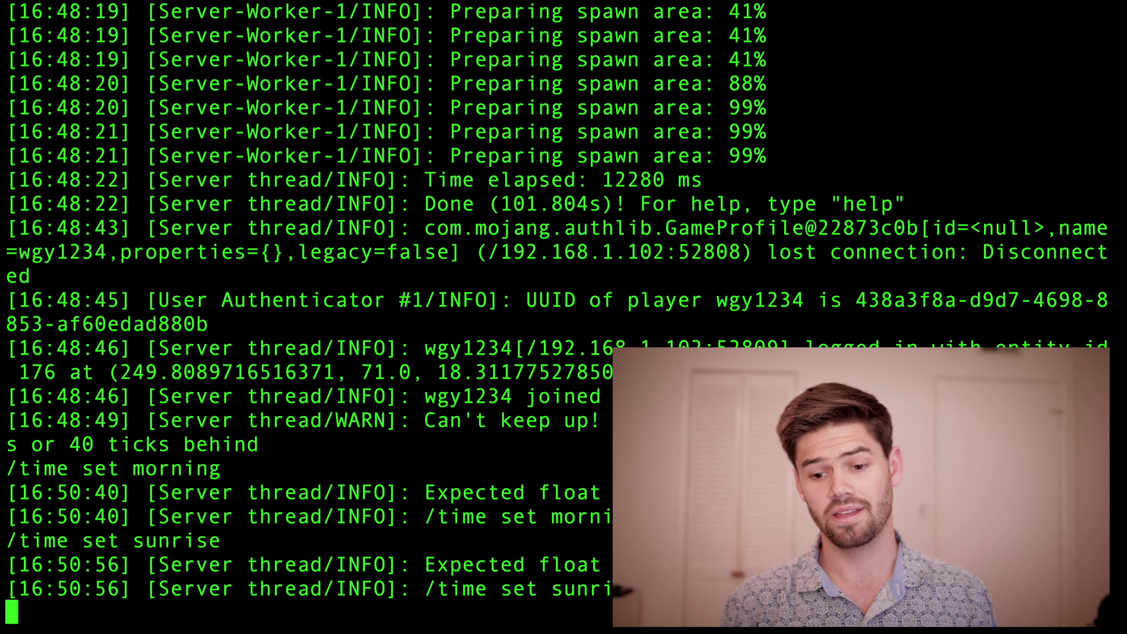
{"action": "type", "text": "/time se"}
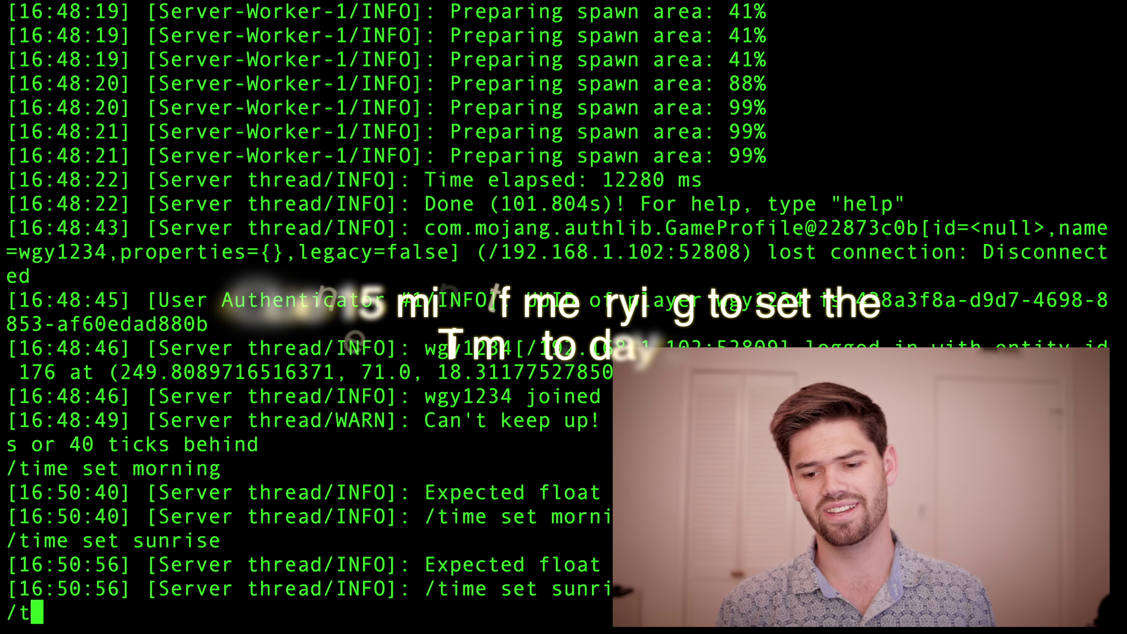
{"action": "type", "text": "t day"}
{"action": "key", "text": "Return"}
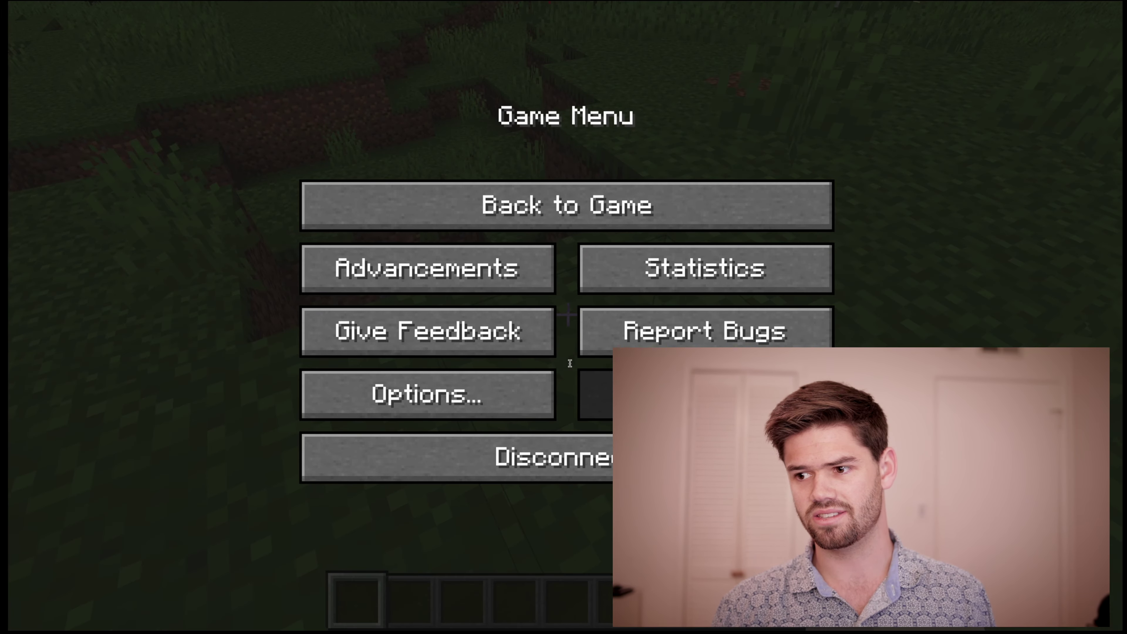
{"action": "left_click", "coordinate": [648, 201]}
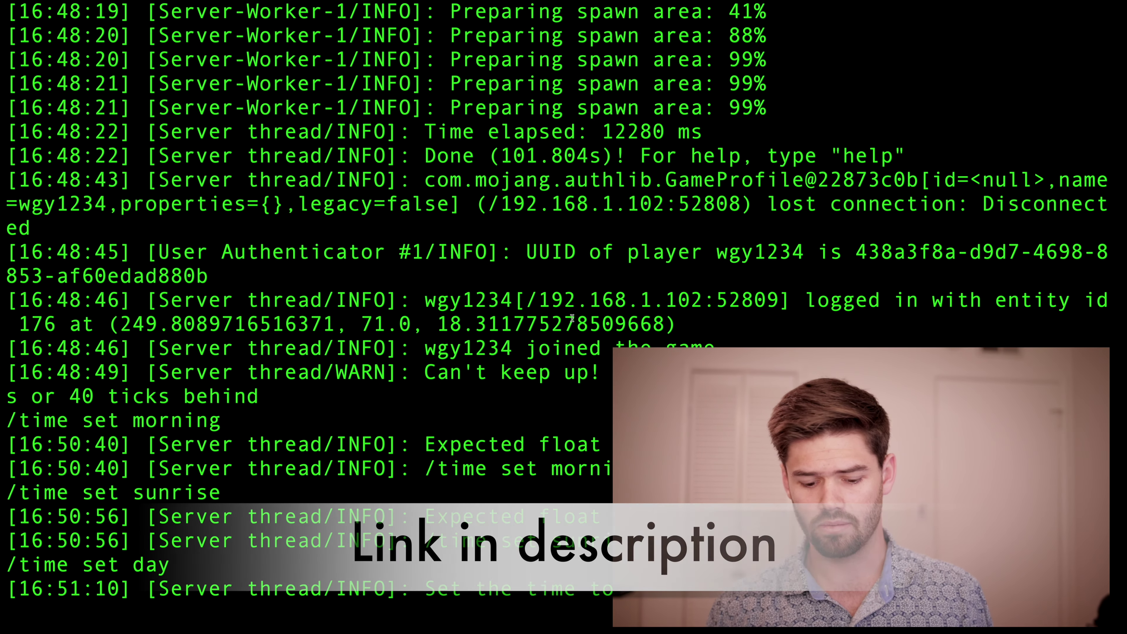
Step: Grant the player operator rights with /op and return to the game
{"action": "type", "text": "/op "}
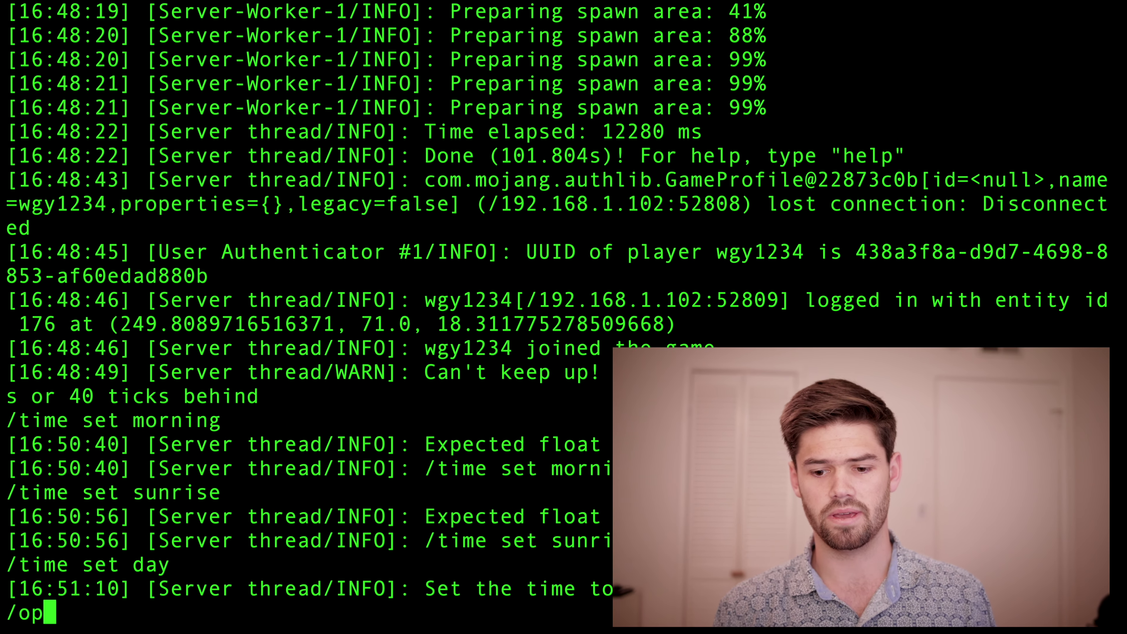
{"action": "type", "text": "wg"}
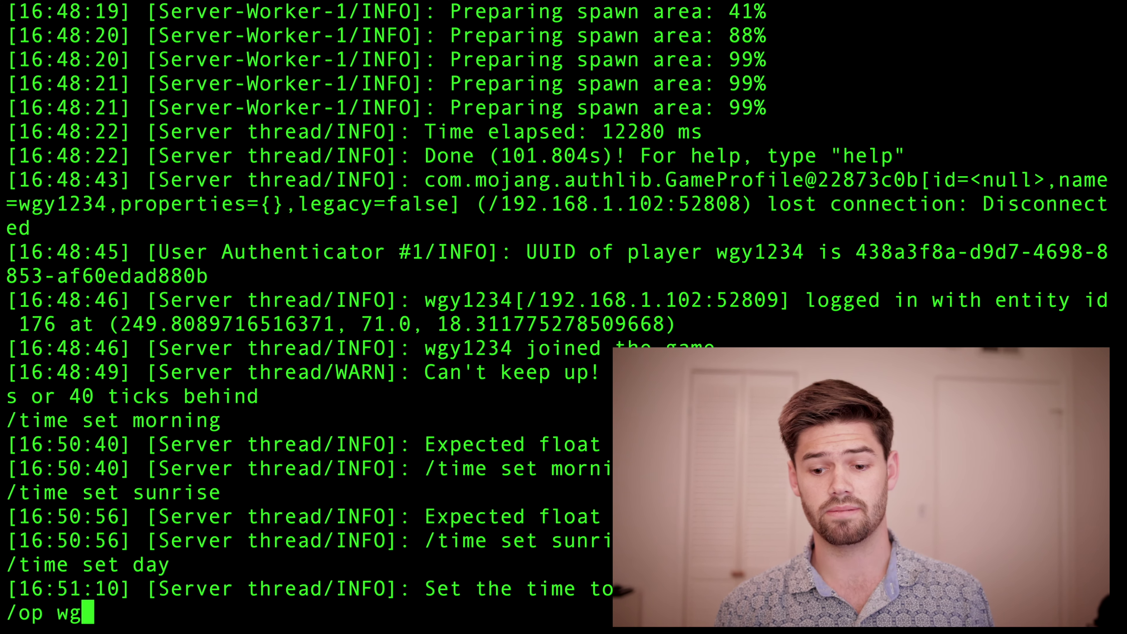
{"action": "type", "text": "y1234"}
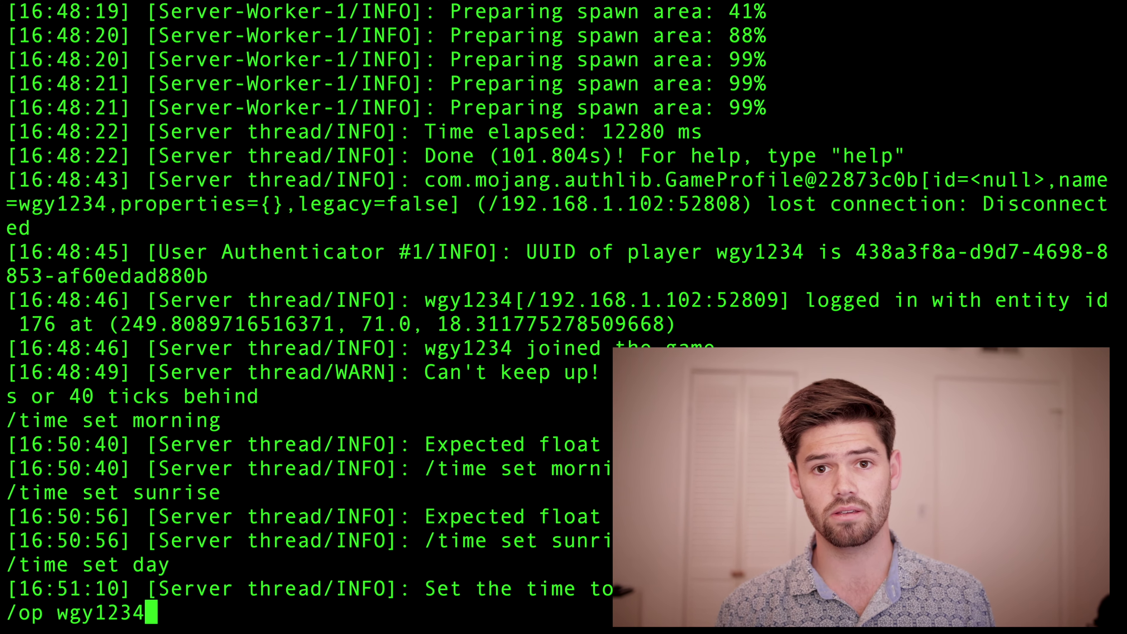
{"action": "key", "text": "Return"}
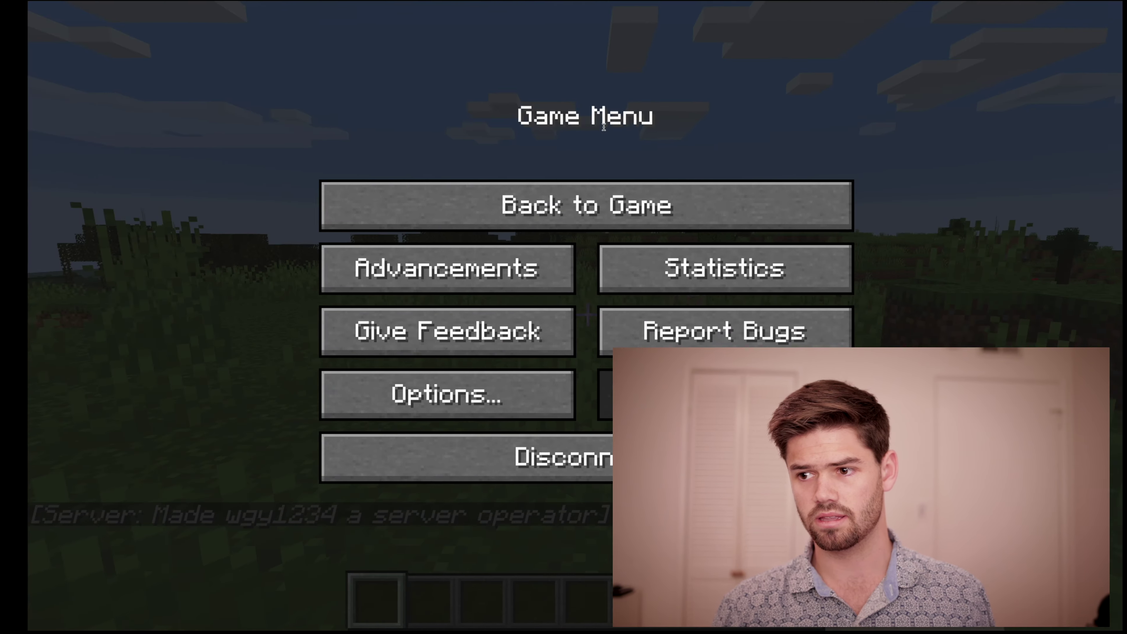
{"action": "key", "text": "Escape"}
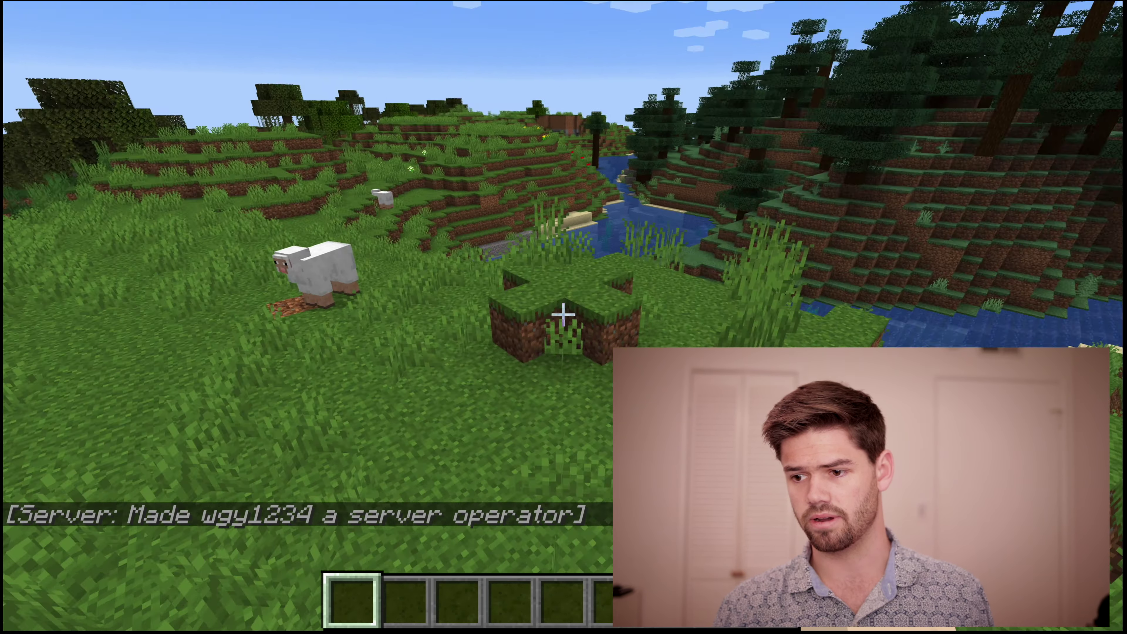
Step: Switch the player to Survival Mode with /gamemode survival
{"action": "type", "text": "w"}
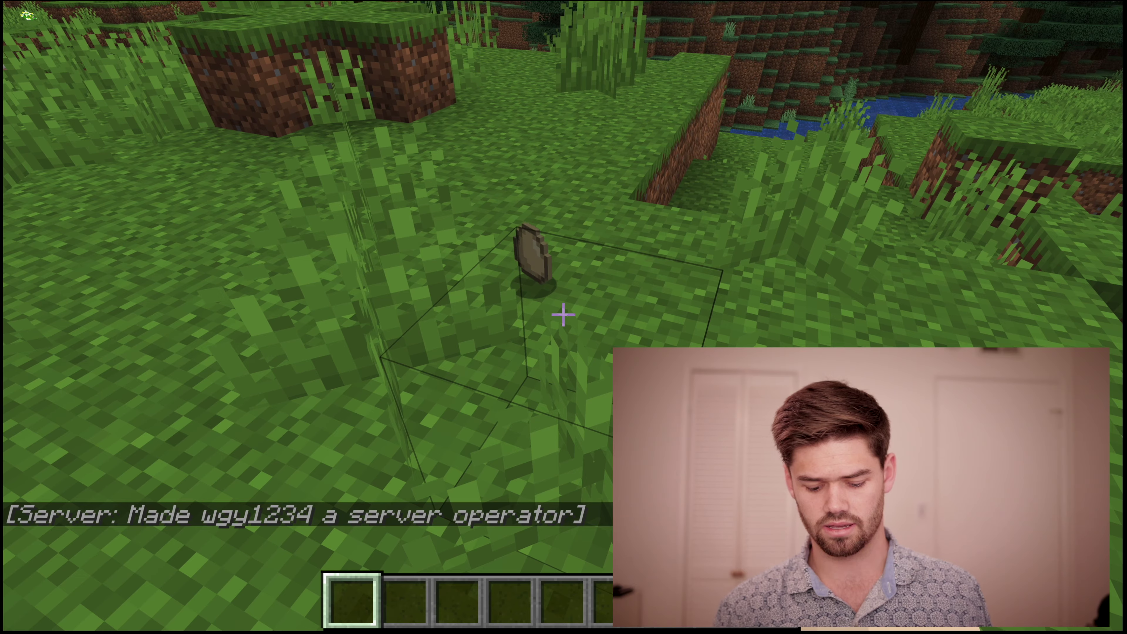
{"action": "type", "text": "/game"}
{"action": "key", "text": "Tab"}
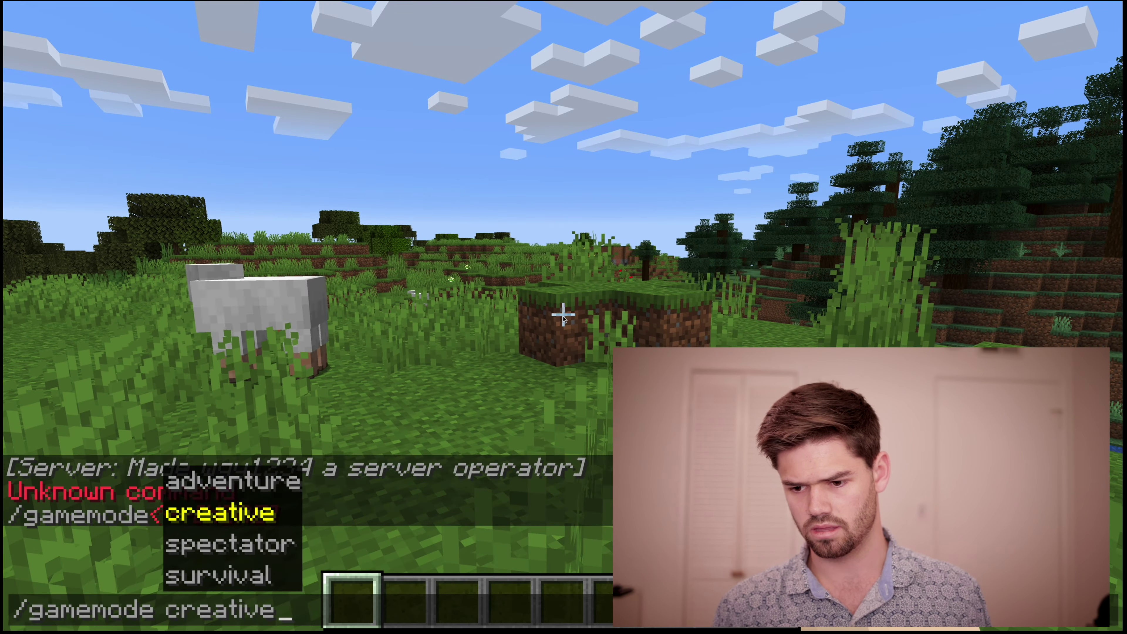
{"action": "key", "text": "Return"}
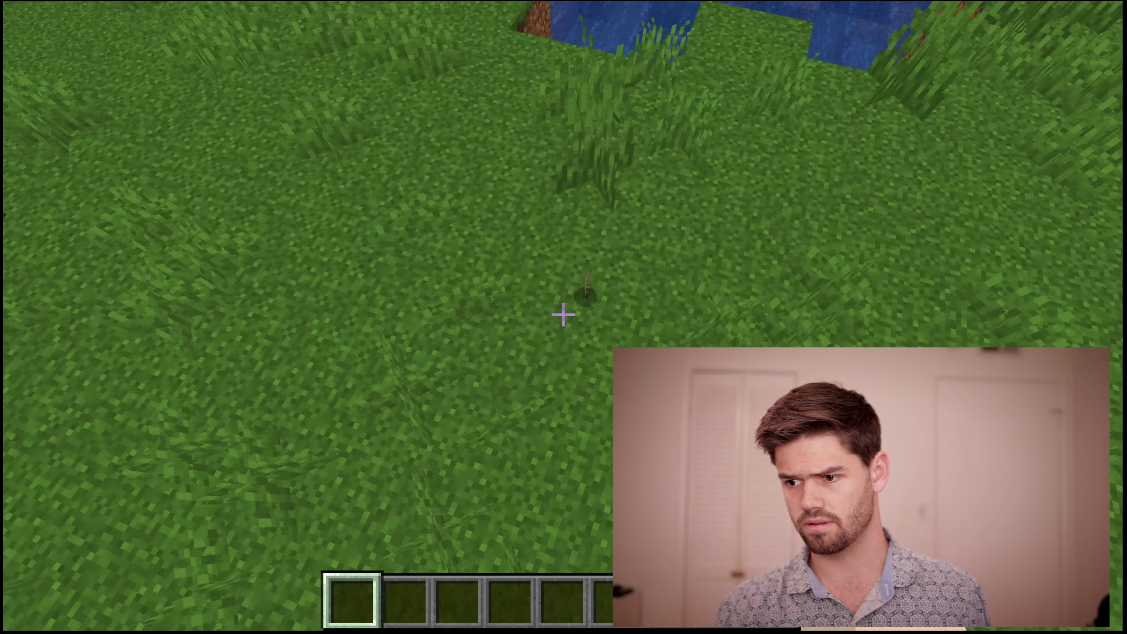
{"action": "key", "text": "slash"}
{"action": "type", "text": "gamemode"}
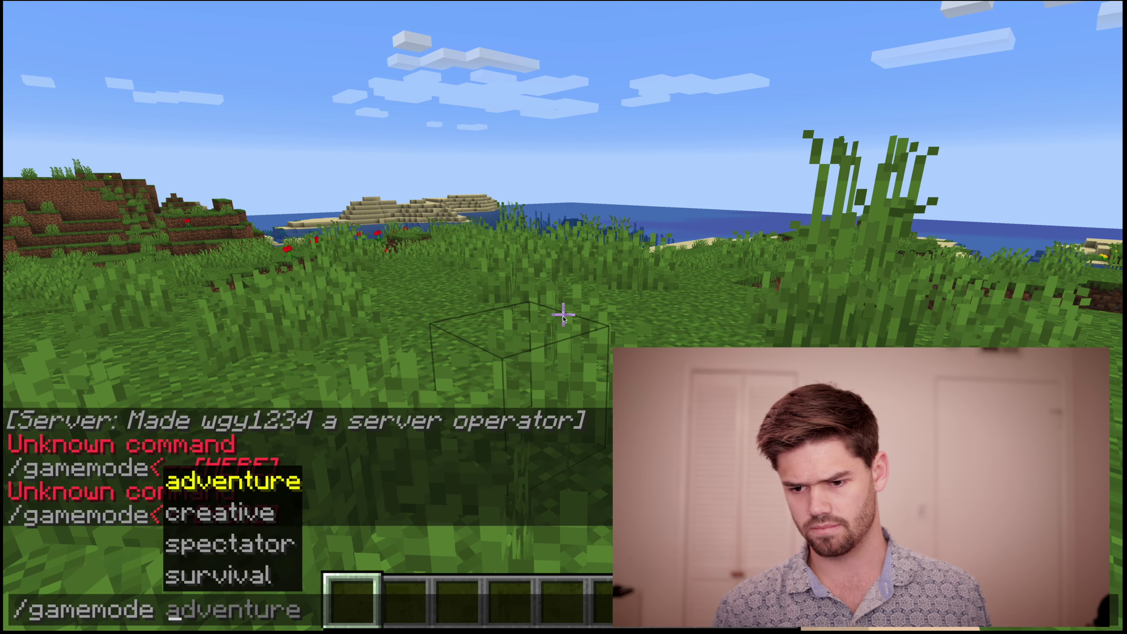
{"action": "key", "text": "Down"}
{"action": "key", "text": "Down"}
{"action": "key", "text": "Down"}
{"action": "key", "text": "Tab"}
{"action": "key", "text": "Return"}
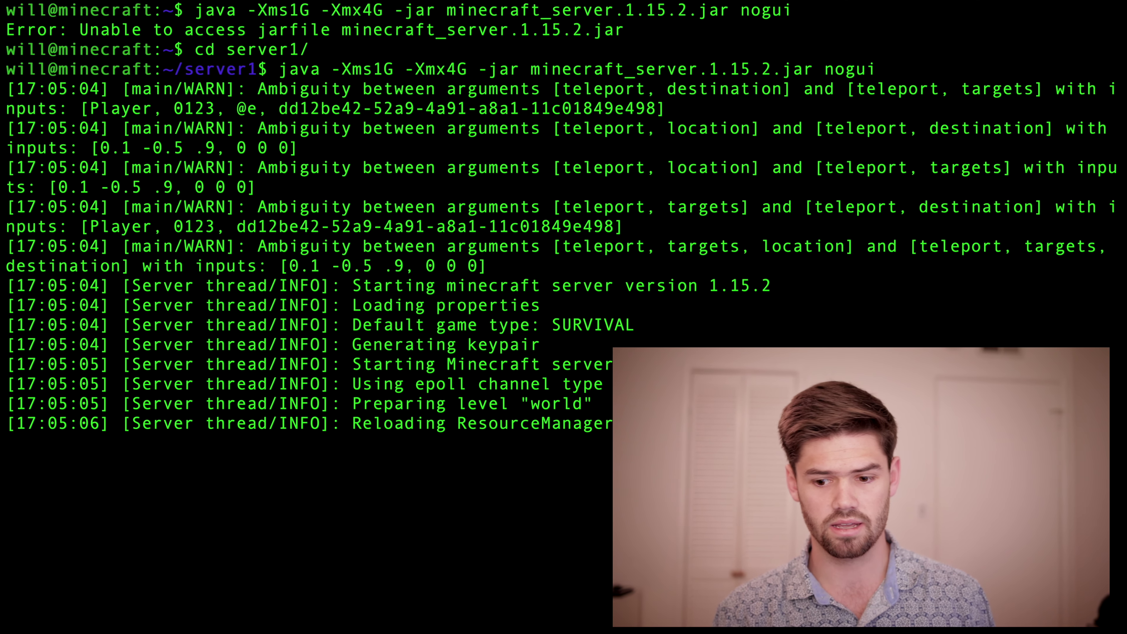
Step: Detach from the server1 screen session with Ctrl+A D, leaving the server running
{"action": "key", "text": "ctrl+a"}
{"action": "key", "text": "d"}
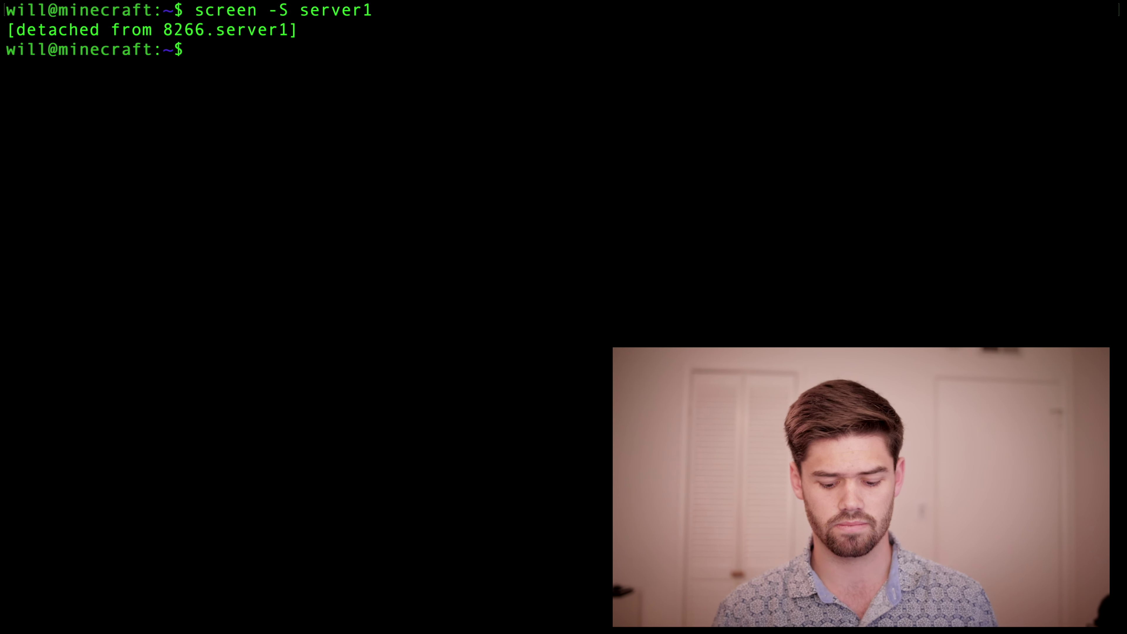
Step: List the screen sessions and reattach to session 8266 with screen -r
{"action": "type", "text": "screen -"}
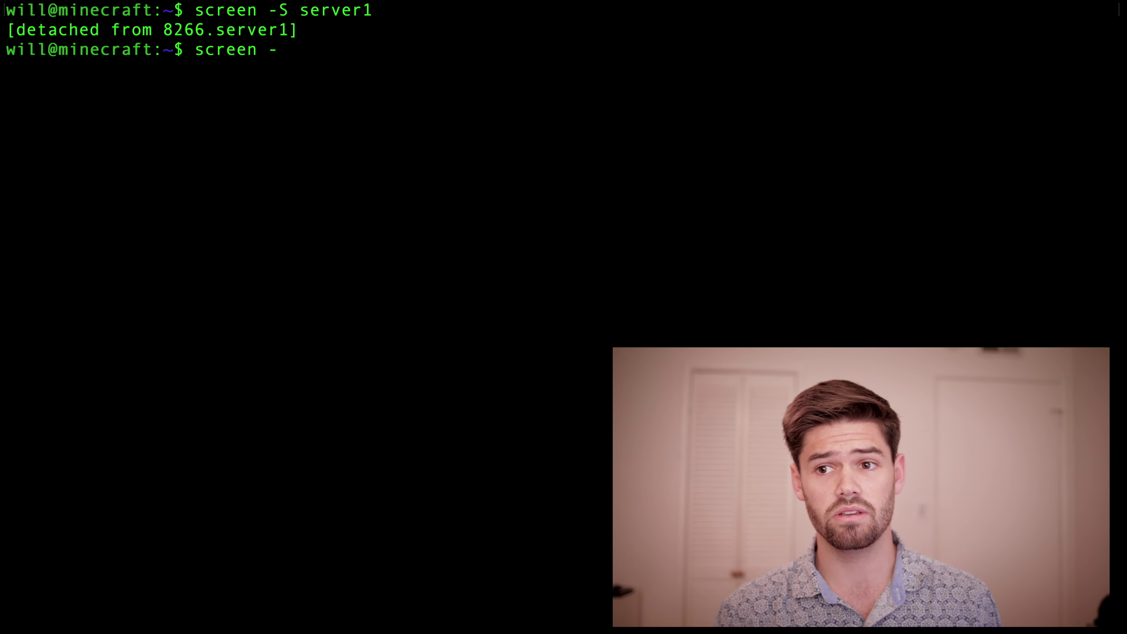
{"action": "type", "text": "ls"}
{"action": "key", "text": "Return"}
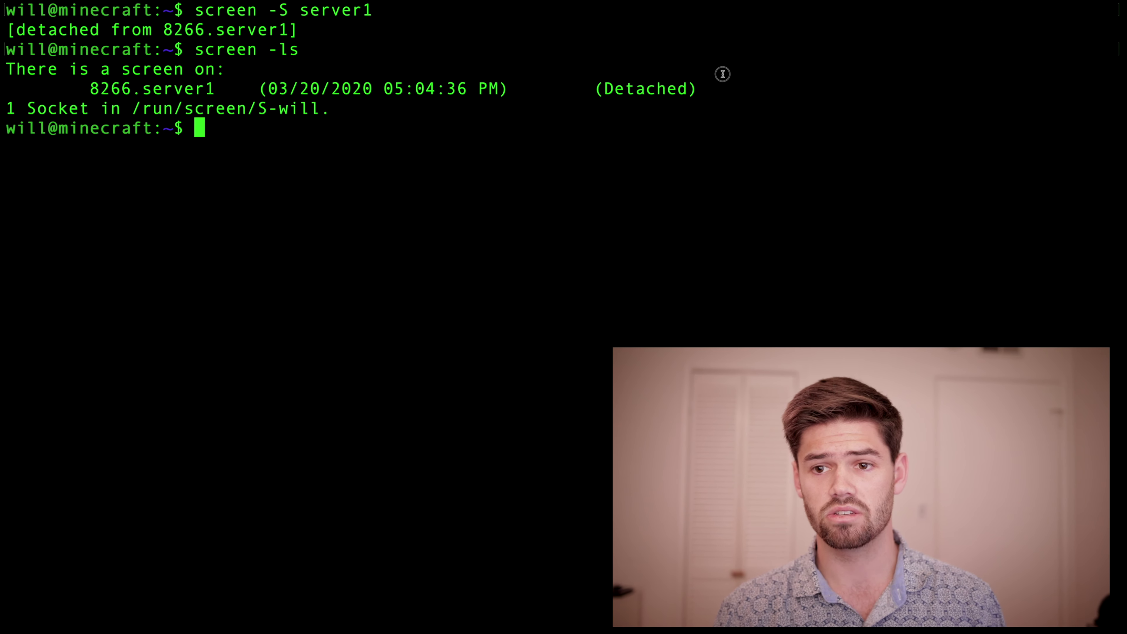
{"action": "triple_click", "coordinate": [711, 82]}
{"action": "left_click", "coordinate": [304, 153]}
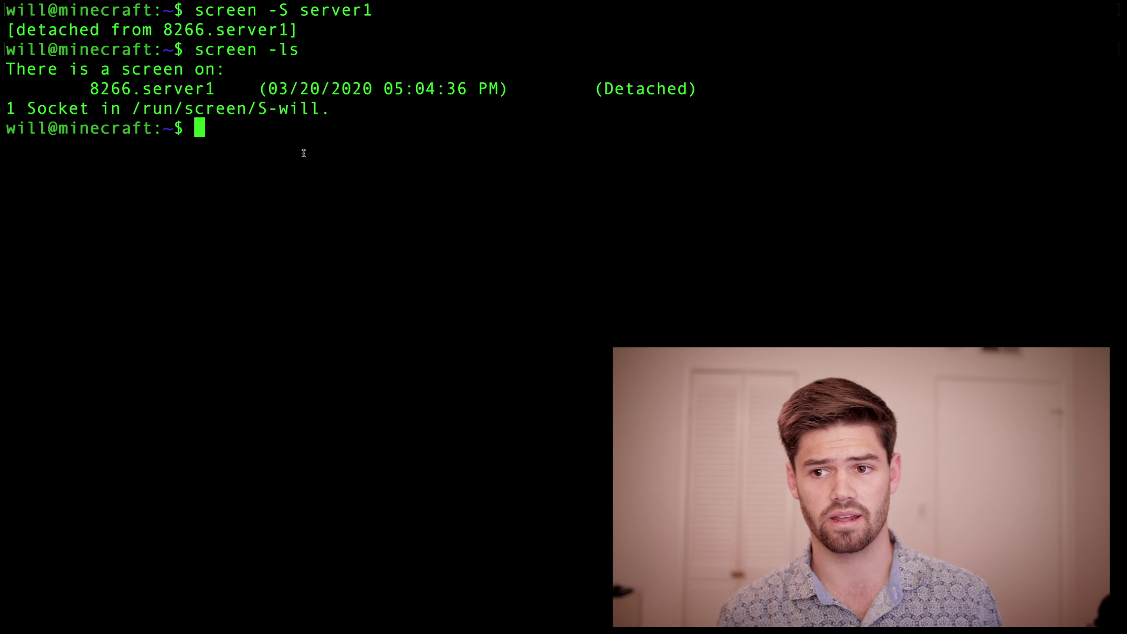
{"action": "key", "text": "Up"}
{"action": "key", "text": "BackSpace"}
{"action": "key", "text": "BackSpace"}
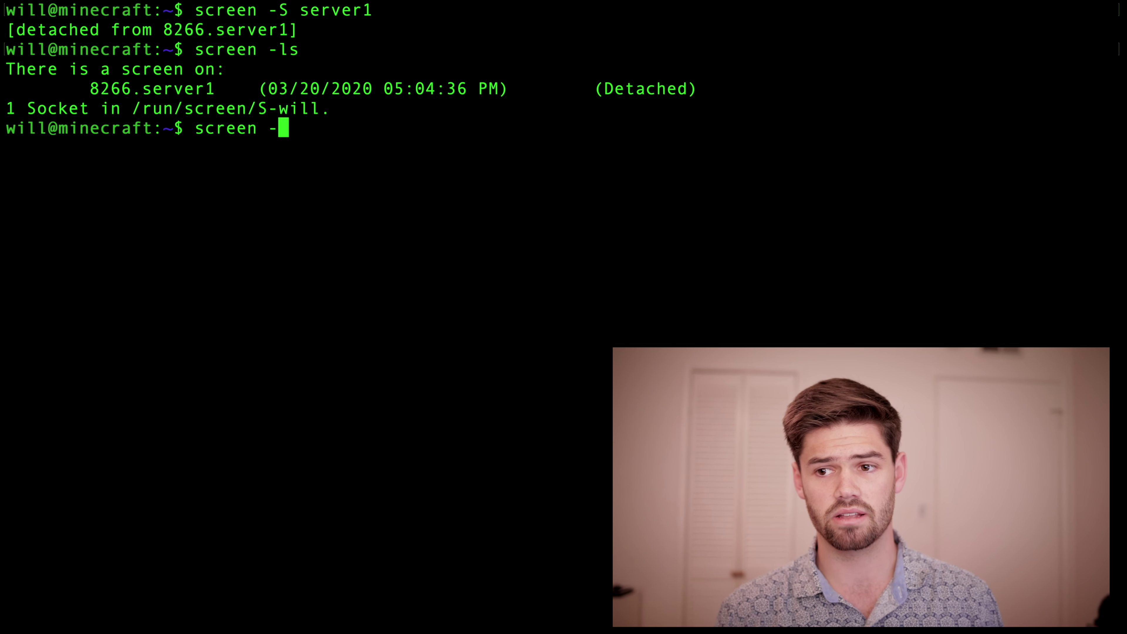
{"action": "type", "text": "r "}
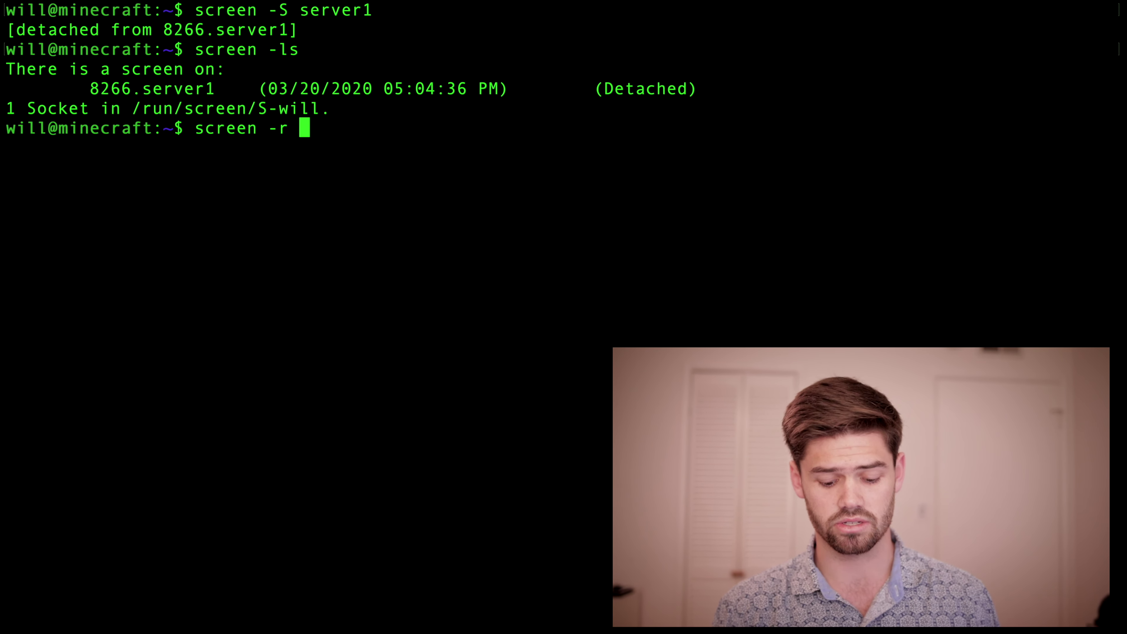
{"action": "type", "text": "8266"}
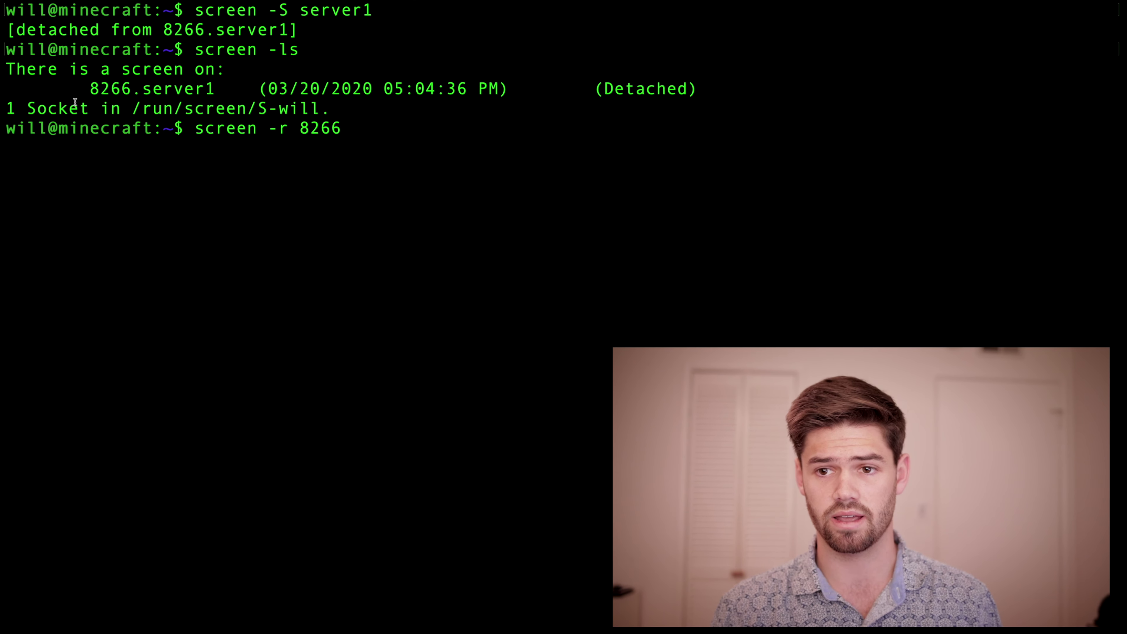
{"action": "left_click_drag", "start_coordinate": [75, 102], "coordinate": [160, 97]}
{"action": "left_click", "coordinate": [161, 97]}
{"action": "key", "text": "Return"}
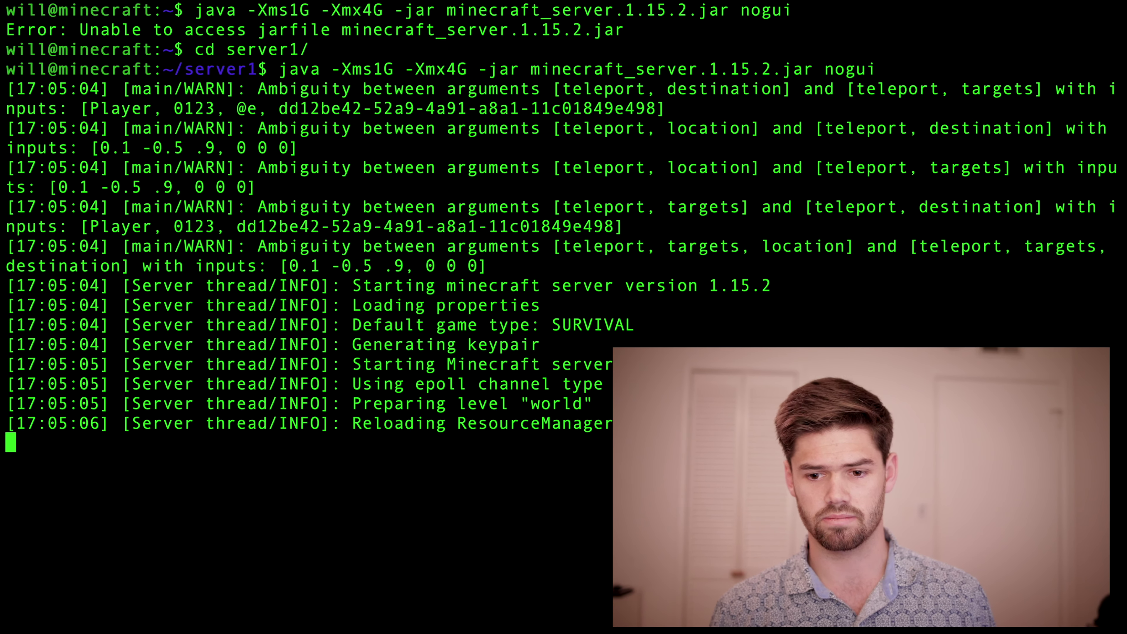
Step: Detach from the server1 session again and log out of SSH with exit
{"action": "key", "text": "ctrl+a"}
{"action": "key", "text": "d"}
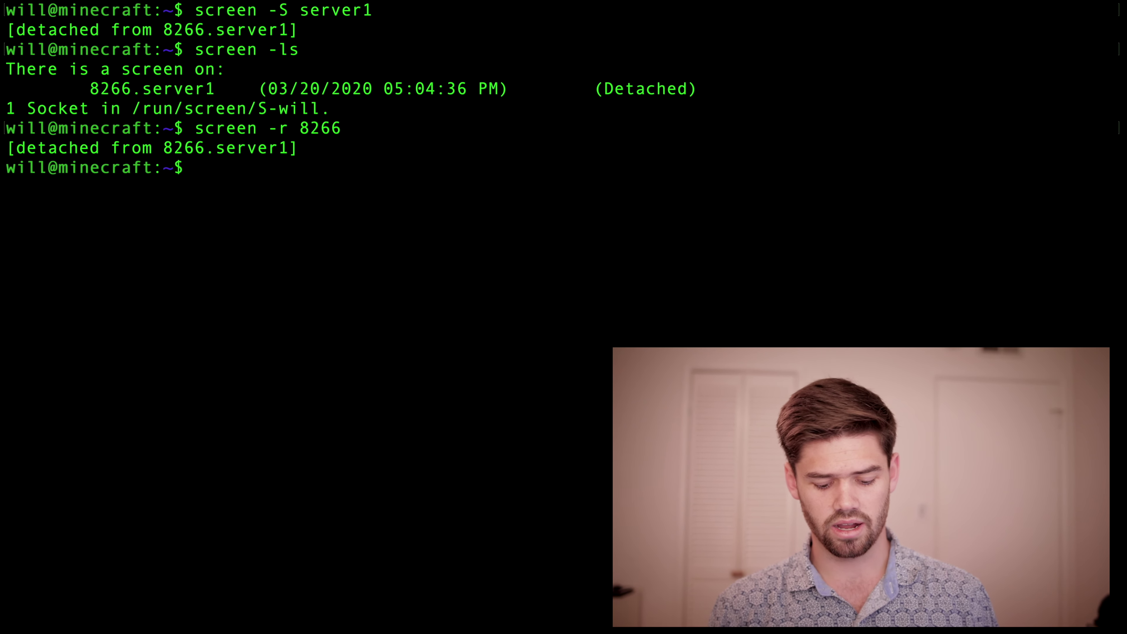
{"action": "type", "text": "exit"}
{"action": "key", "text": "Return"}
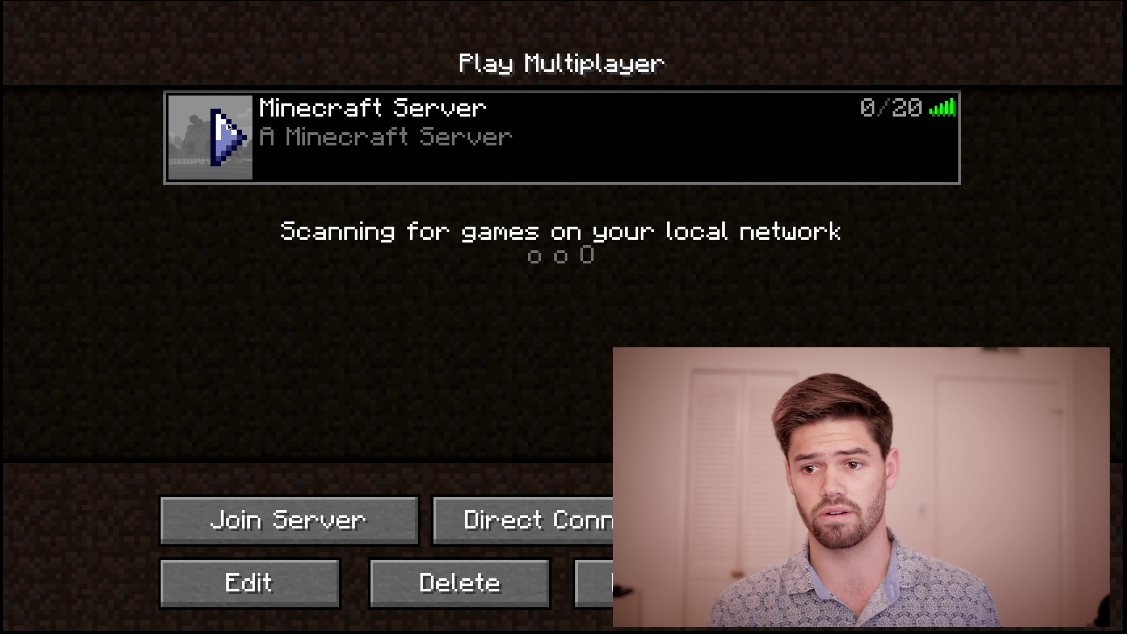
Step: Rejoin the still-running 1.15.2 server, then disconnect and return to the Minecraft title screen
{"action": "left_click", "coordinate": [232, 509]}
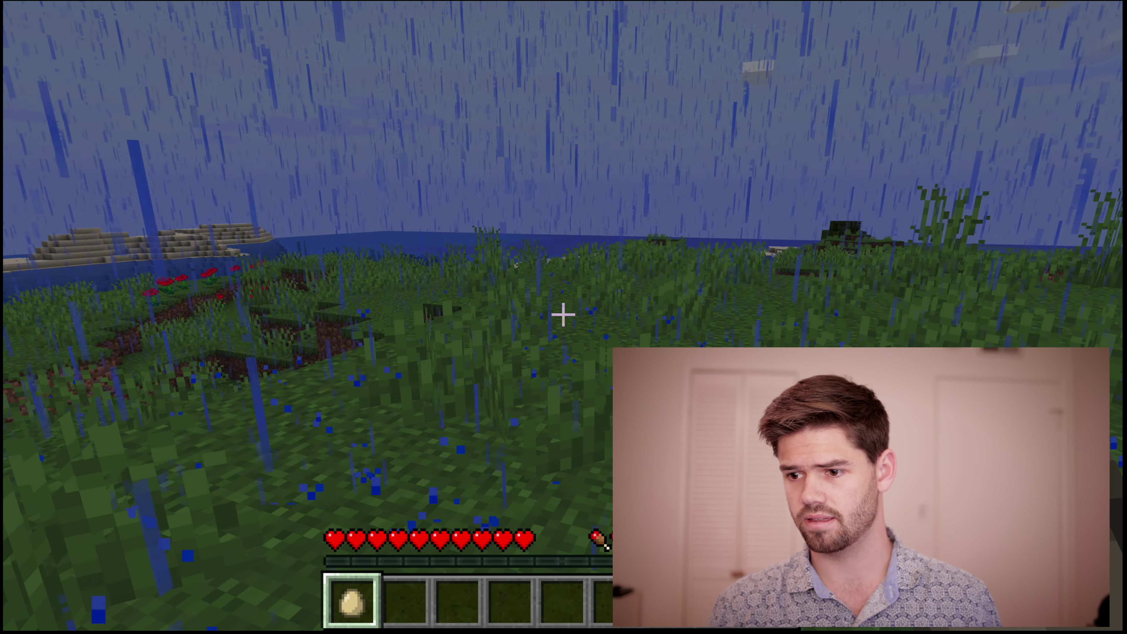
{"action": "key", "text": "Escape"}
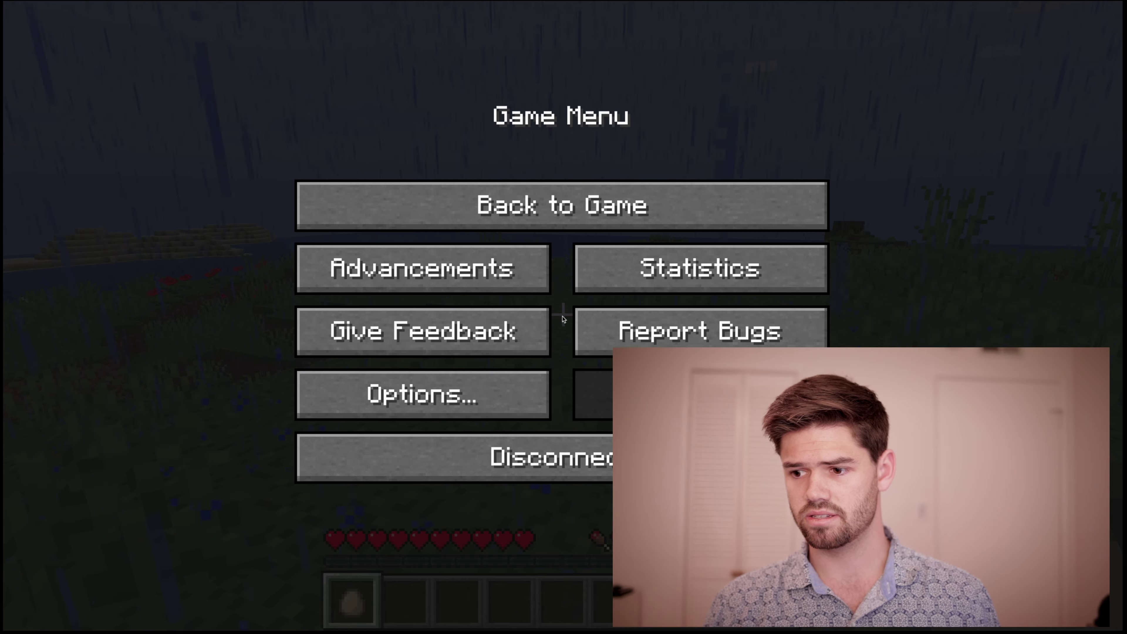
{"action": "left_click", "coordinate": [599, 471]}
{"action": "key", "text": "Escape"}
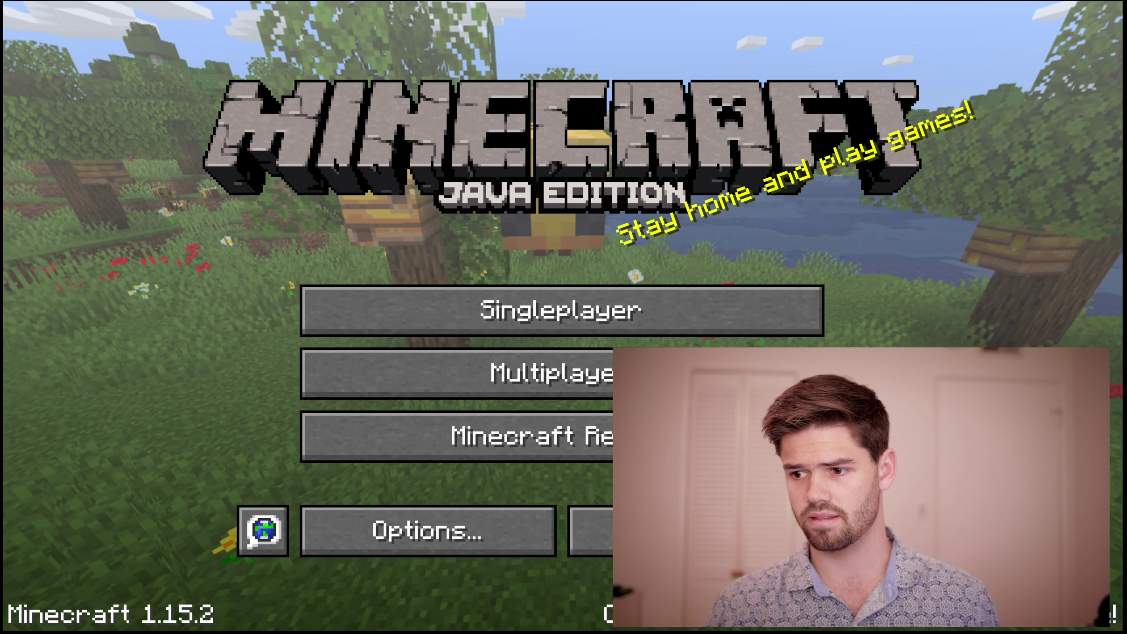